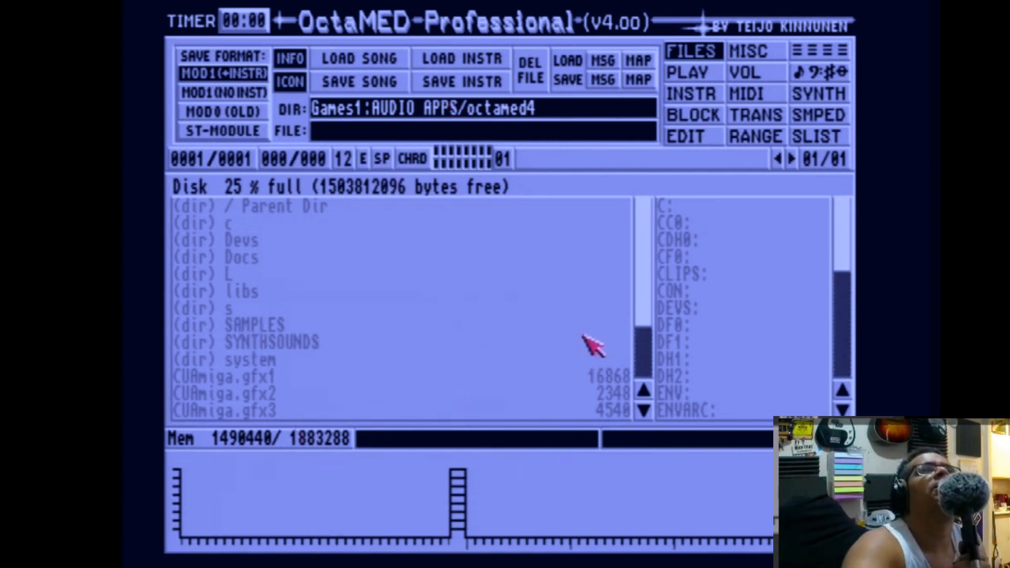
Open the Games1 SOUND LIBRARY folder and add it as a directory in the sample list.
drag(643, 301, 643, 256)
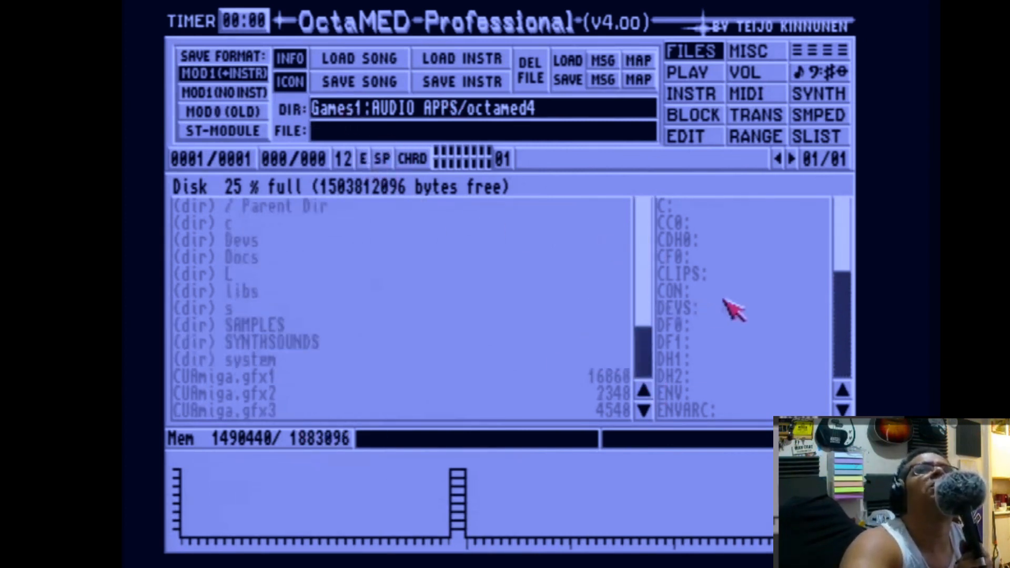
click(681, 360)
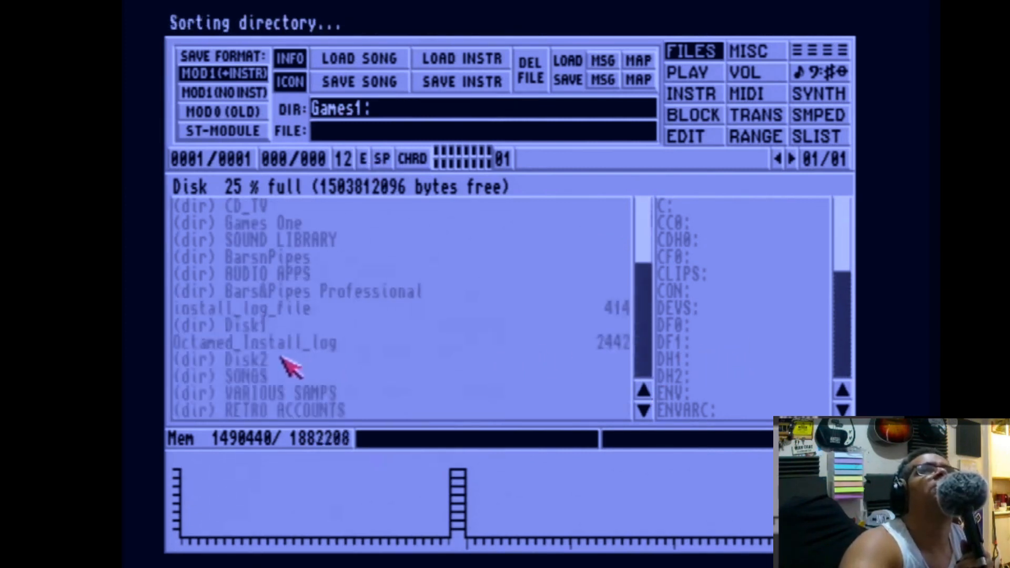
click(280, 379)
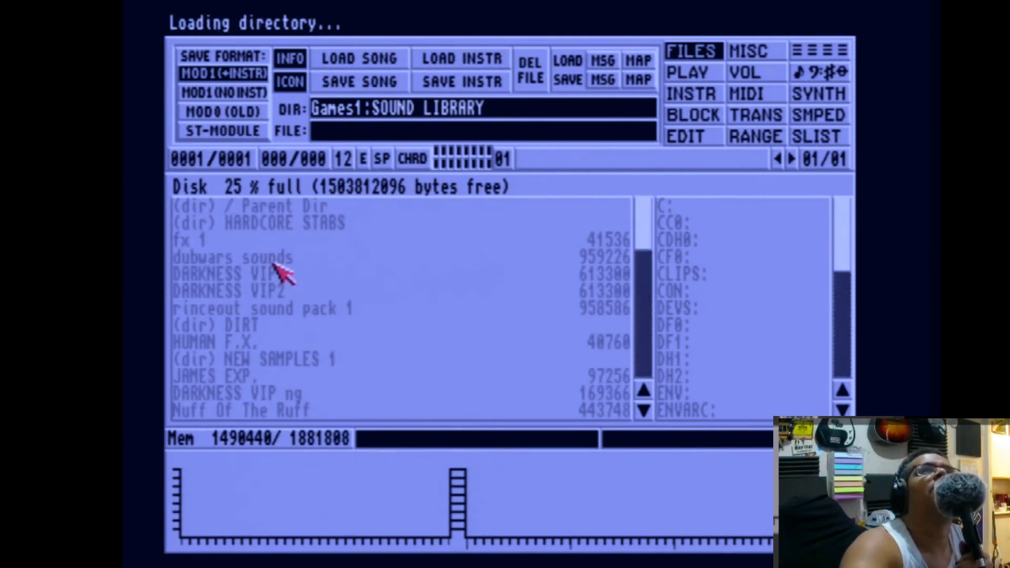
click(841, 145)
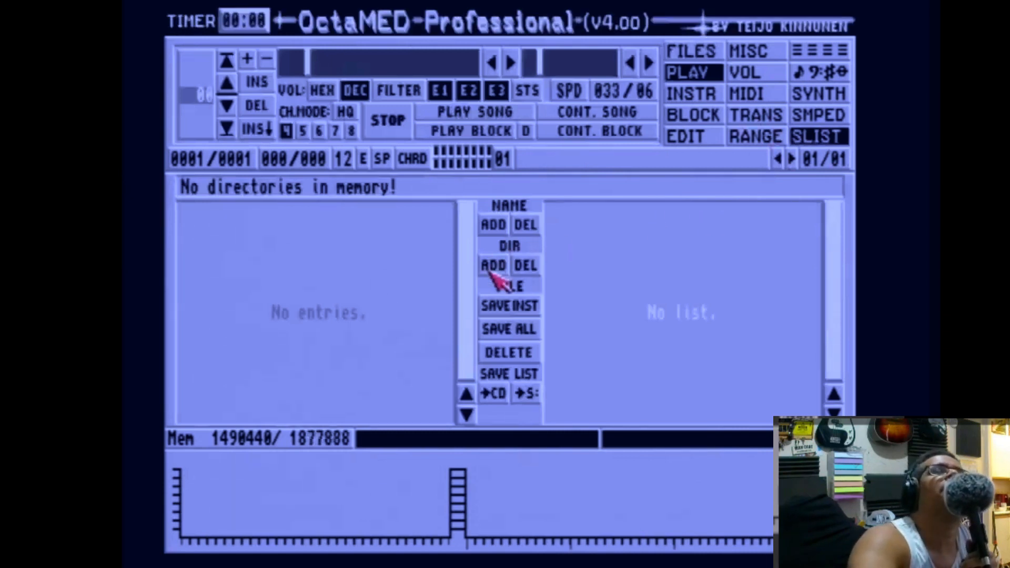
click(493, 269)
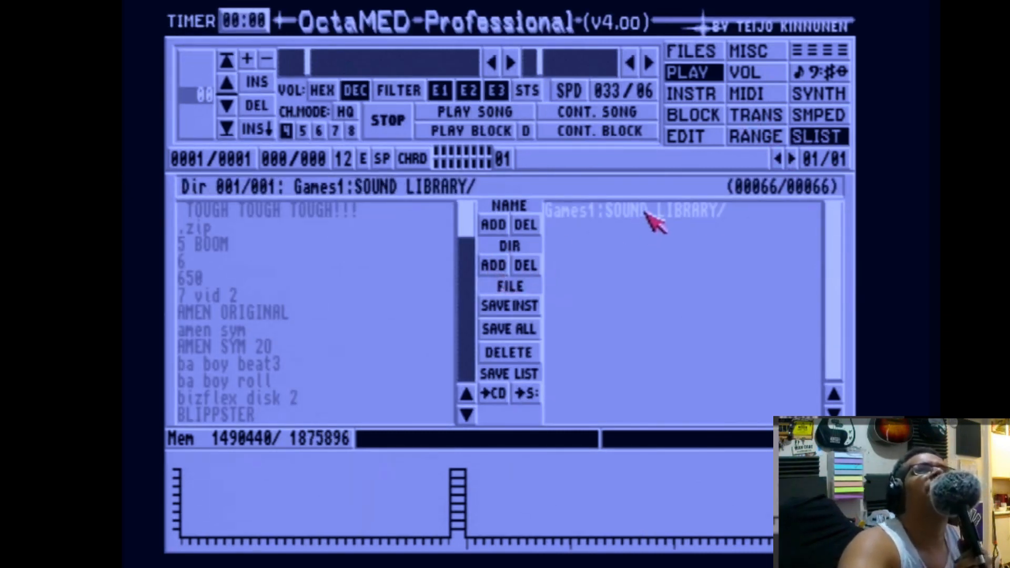
Open the SOUND LIBRARY/1994 BREAKS folder and add it to the sample list directories.
mouse_move(467, 217)
mouse_down()
mouse_move(467, 397)
mouse_move(471, 156)
mouse_move(469, 369)
mouse_move(472, 198)
mouse_up()
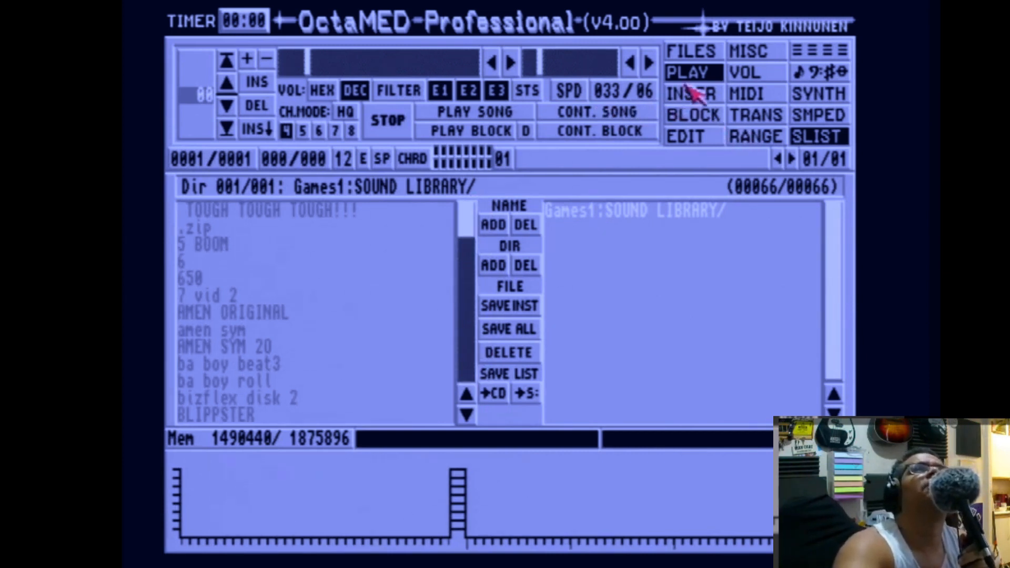
click(698, 51)
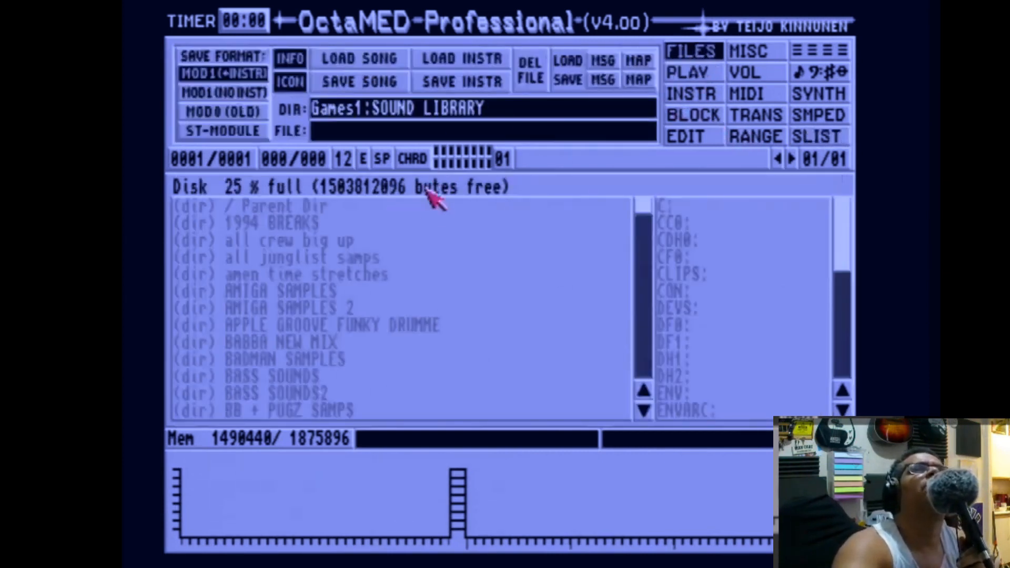
click(286, 225)
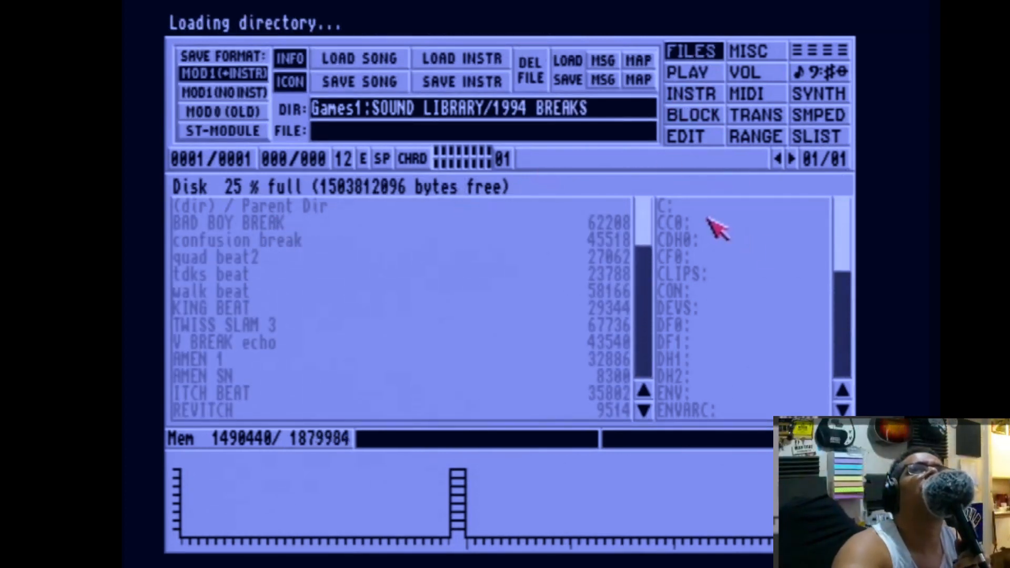
click(820, 137)
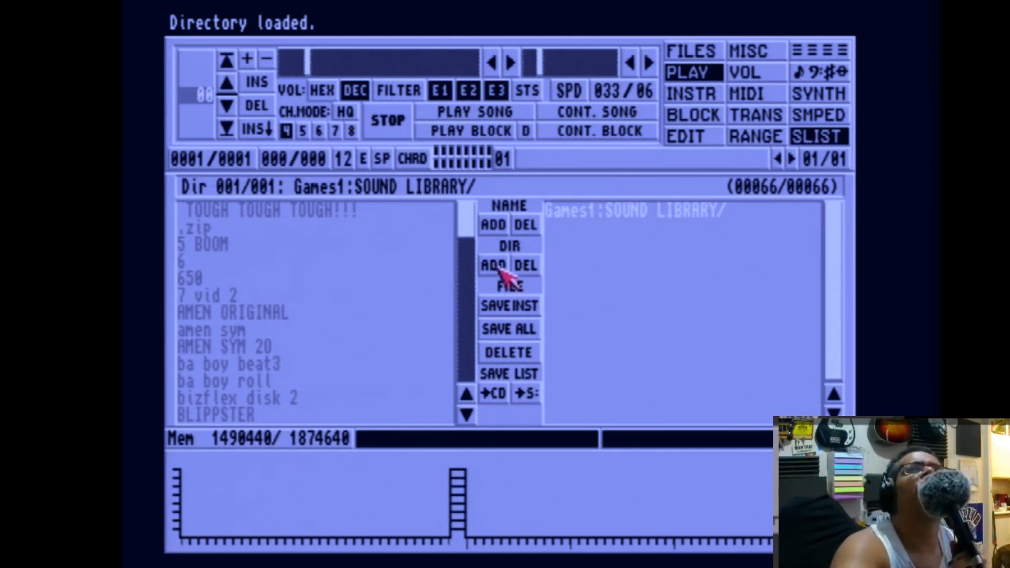
click(495, 267)
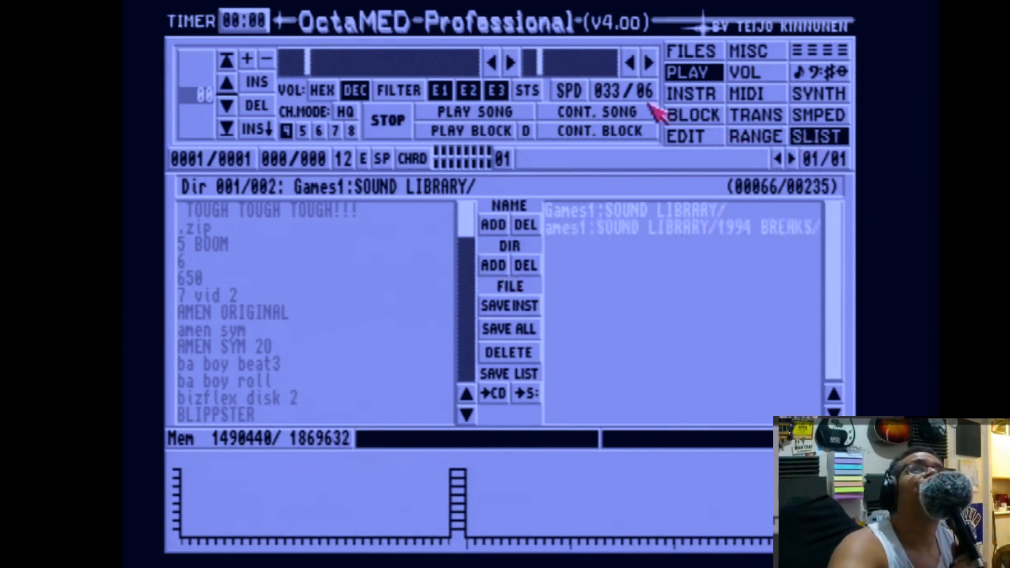
Open the SOUND LIBRARY/HARDCORE STABS folder and add it to the sample list directories.
click(710, 54)
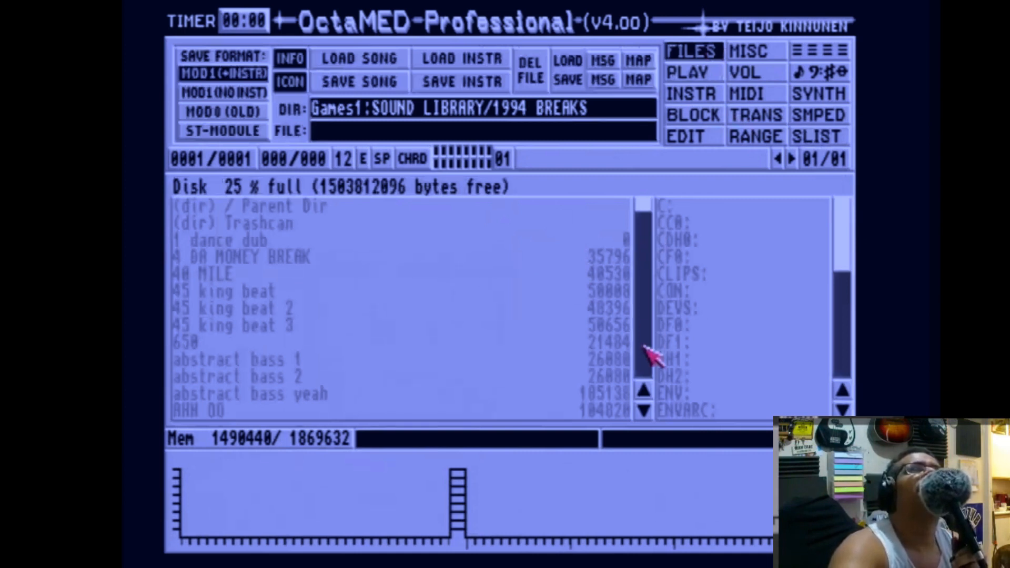
click(307, 211)
click(332, 226)
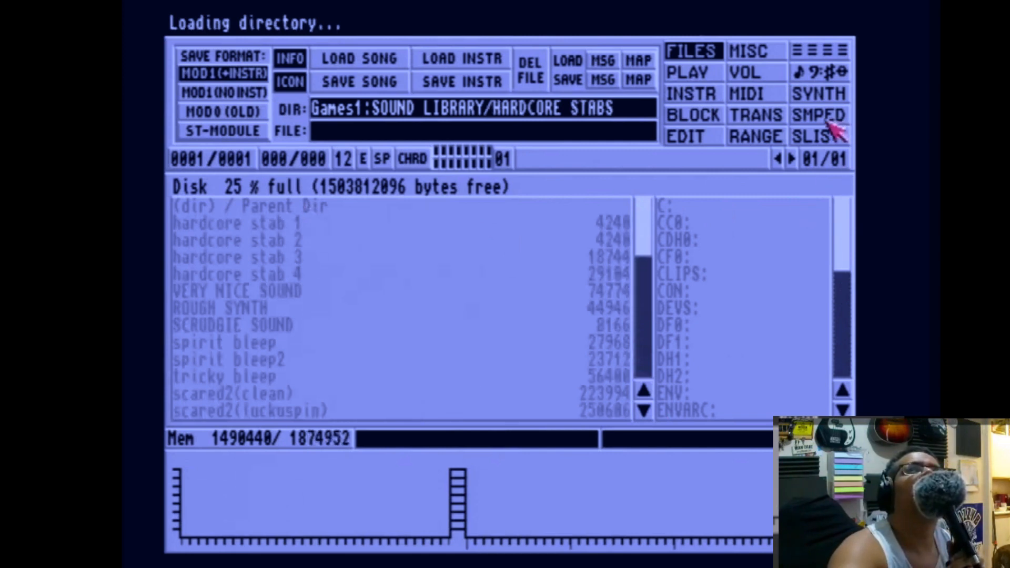
click(829, 137)
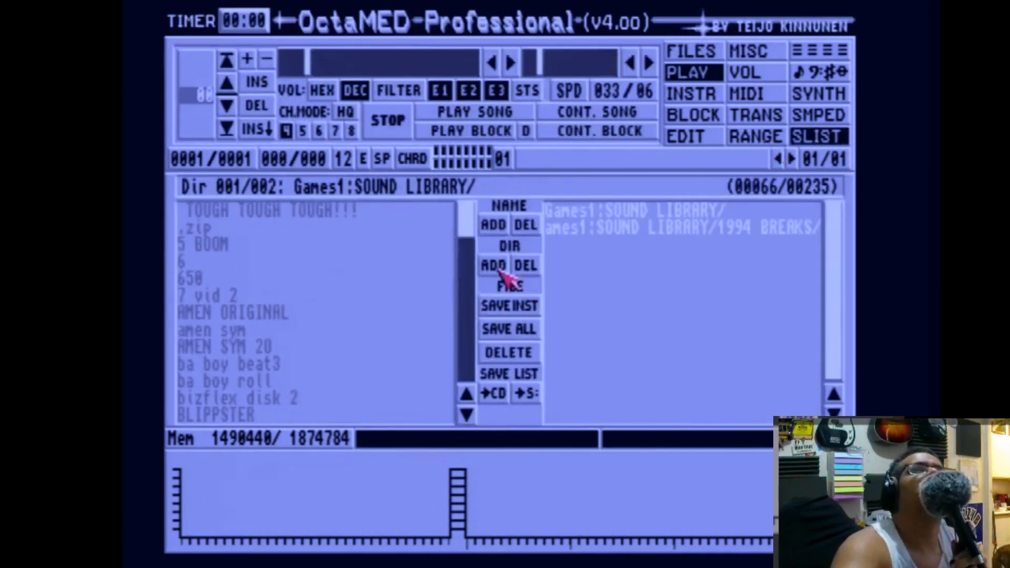
click(493, 265)
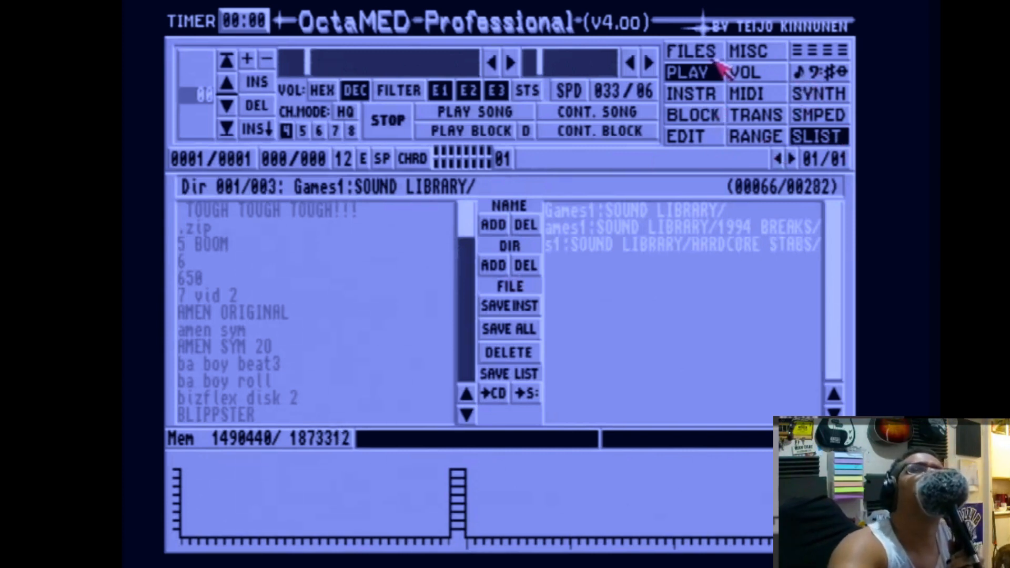
Open the SOUND LIBRARY/amen time stretches folder and add it to the sample list directories.
click(696, 52)
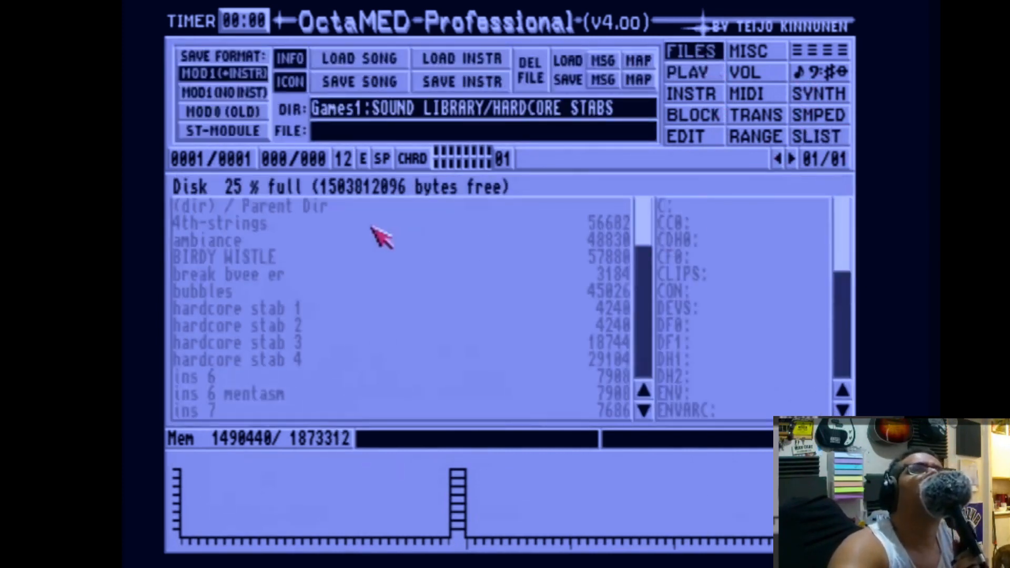
click(260, 209)
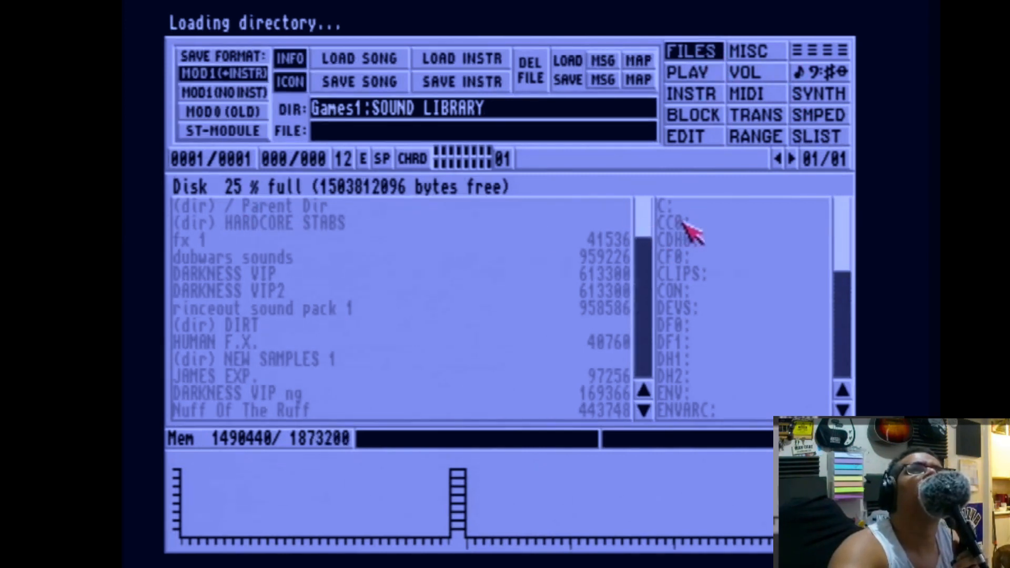
click(255, 261)
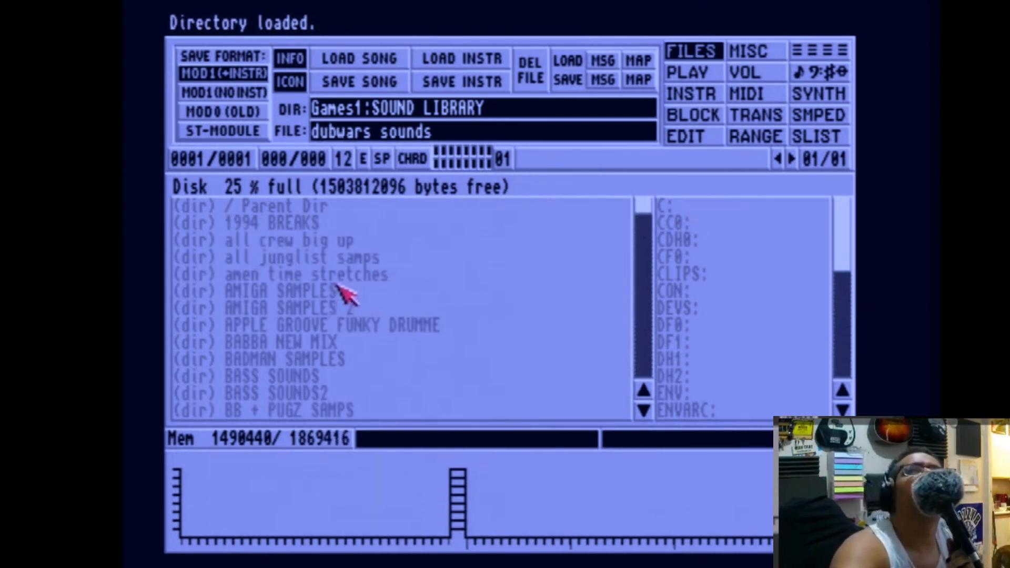
click(339, 277)
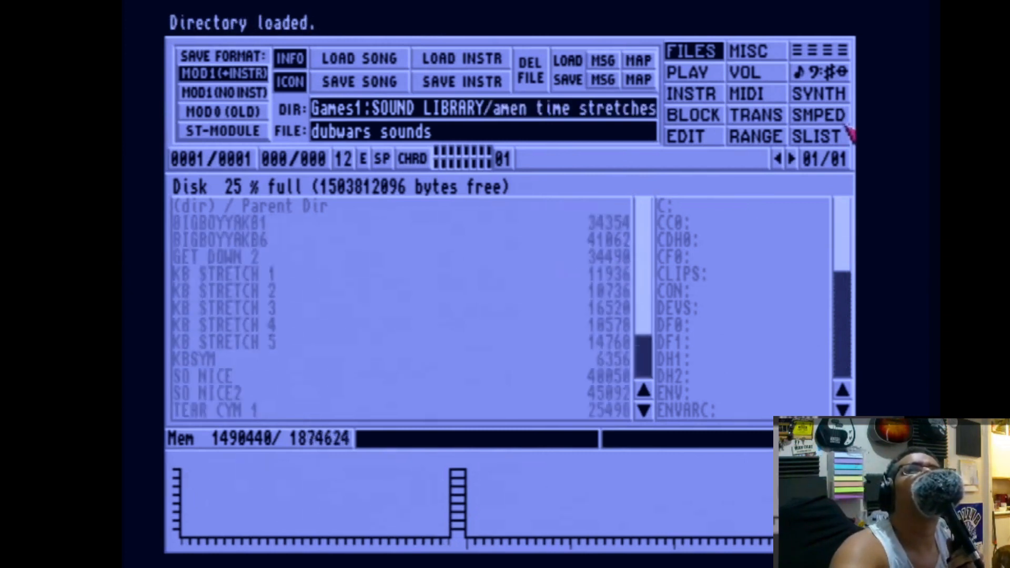
click(810, 138)
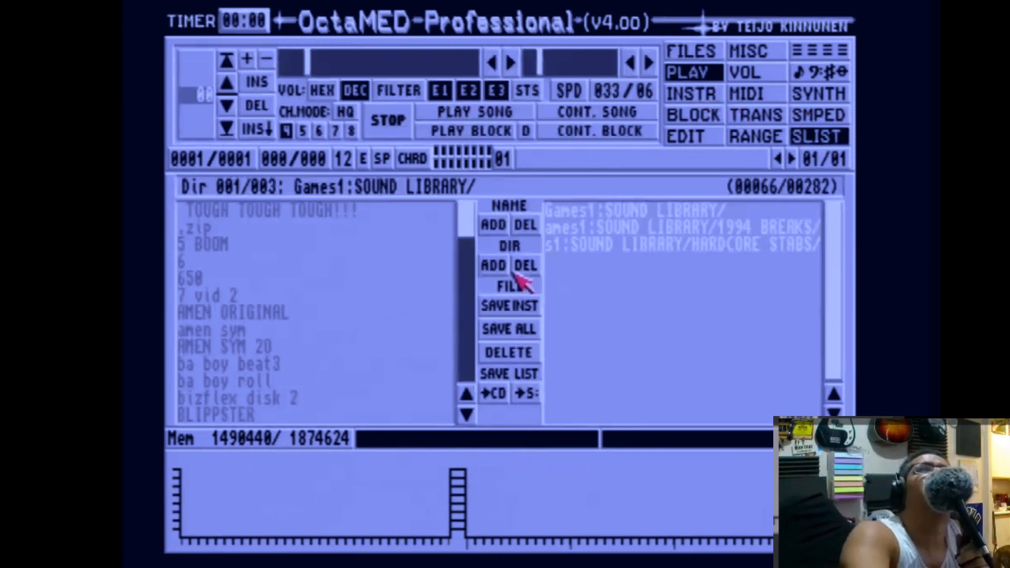
click(494, 268)
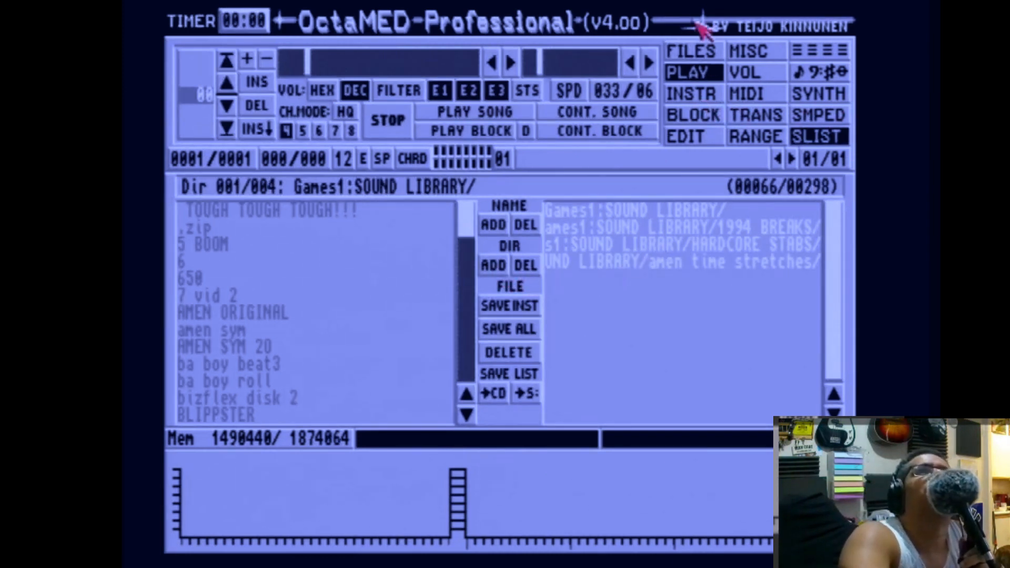
Open the SOUND LIBRARY/VOCAL SAMPS PRODUCTION folder and add it to the sample list directories.
click(703, 50)
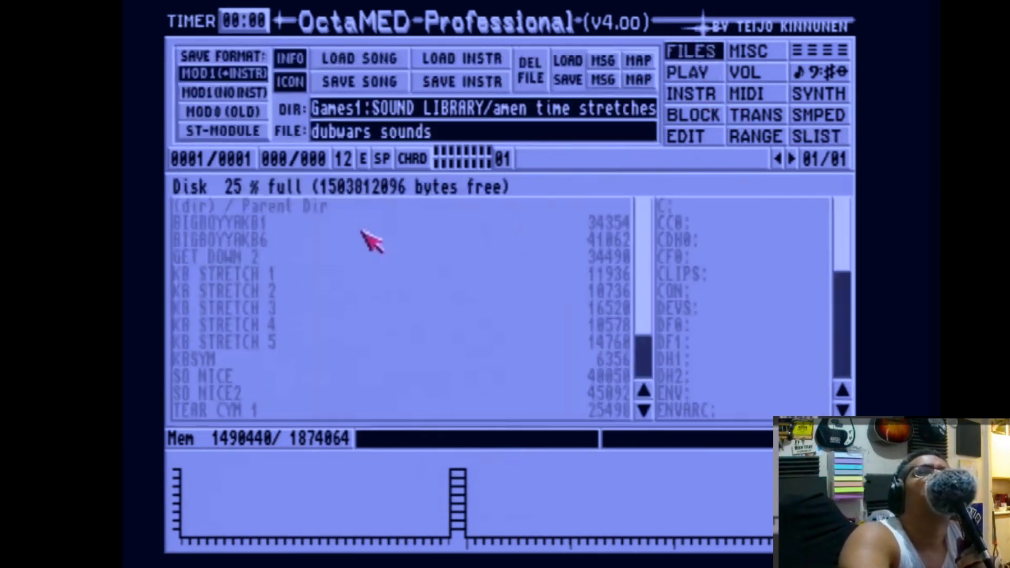
click(320, 208)
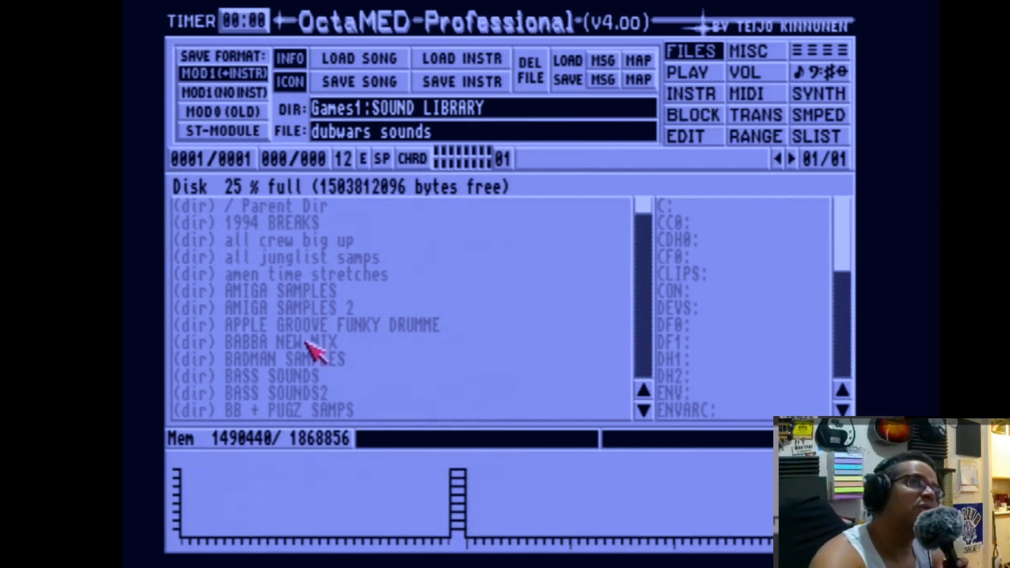
click(317, 293)
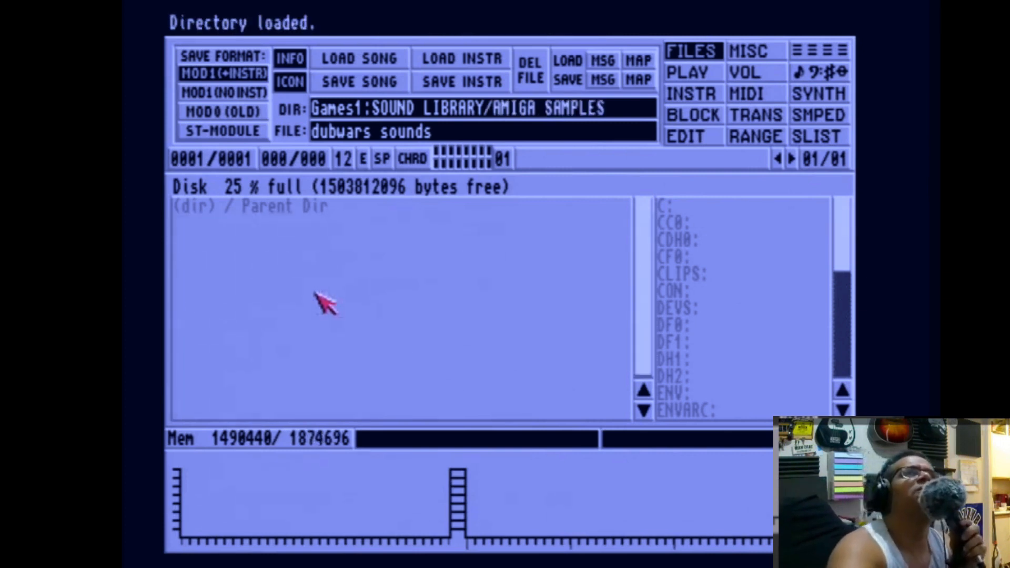
click(305, 210)
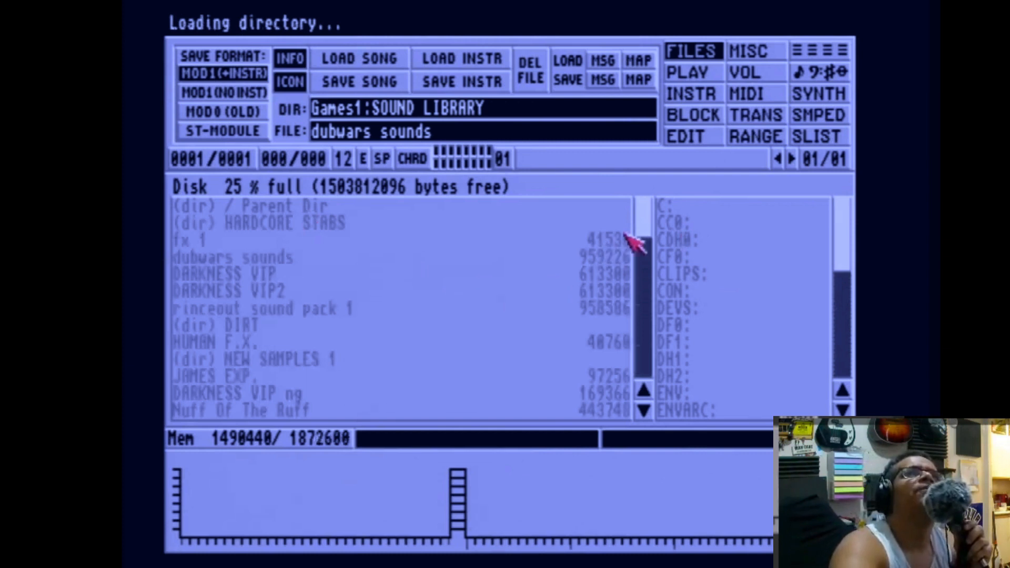
drag(645, 221, 640, 374)
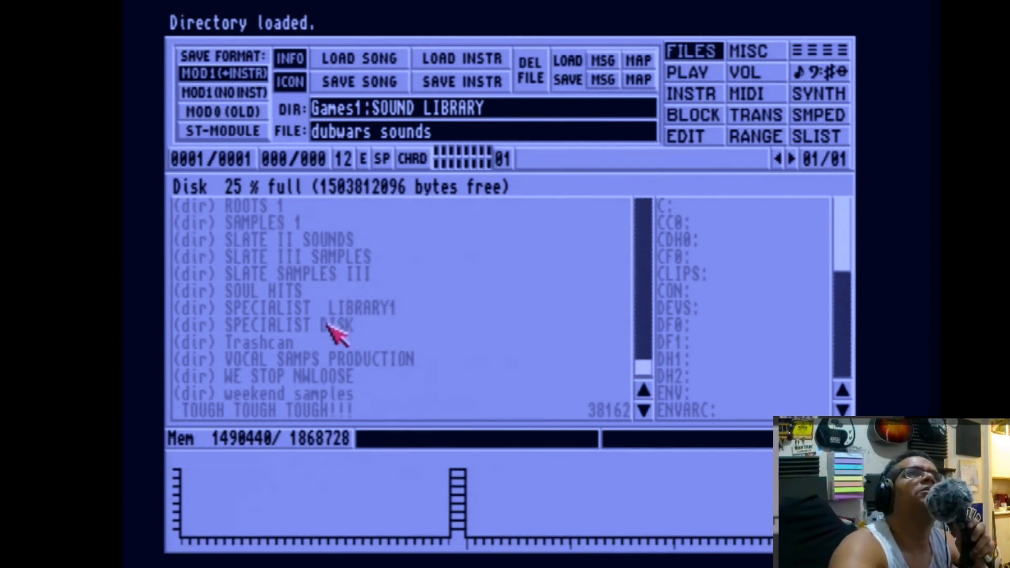
click(335, 360)
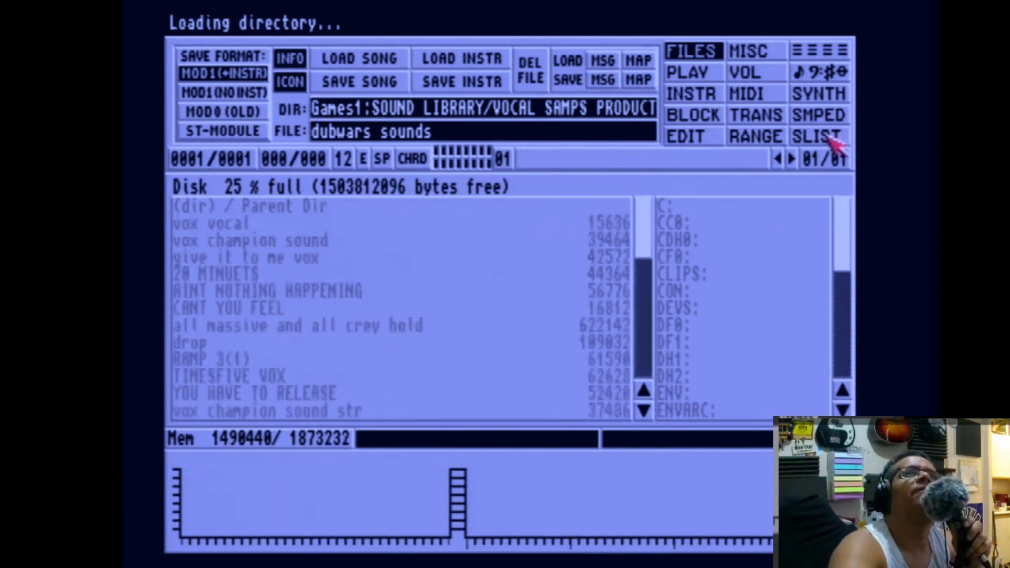
click(835, 138)
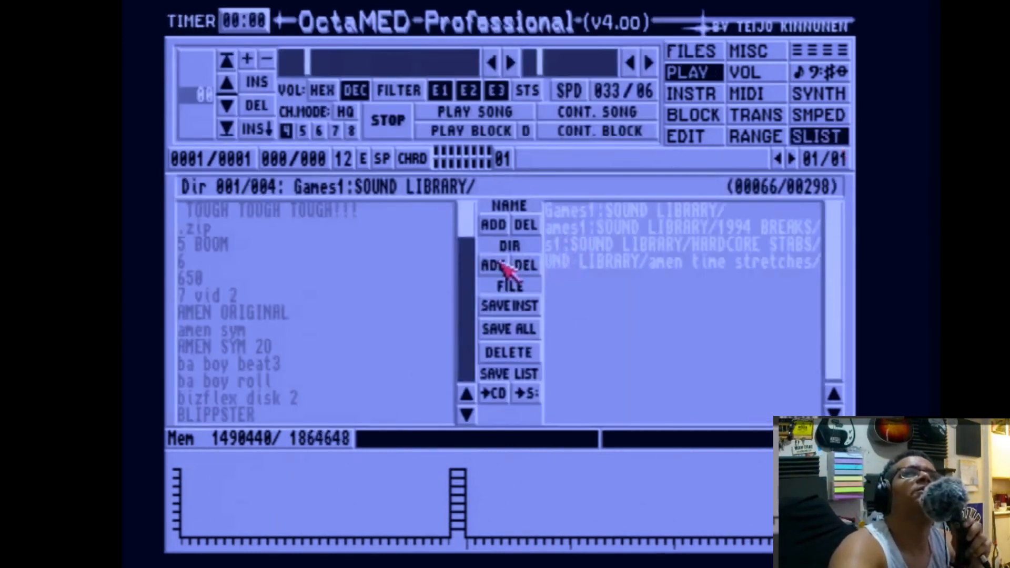
click(502, 266)
Open the RAGGAMUFFIN SAMPLES folder inside VOCAL SAMPS PRODUCTION and add it to the sample list directories.
click(681, 57)
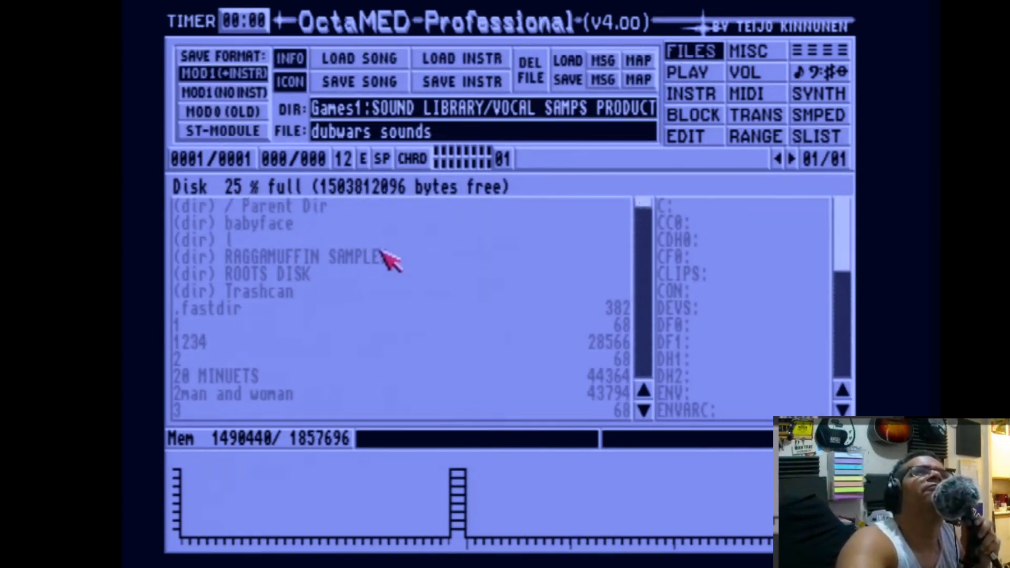
click(300, 258)
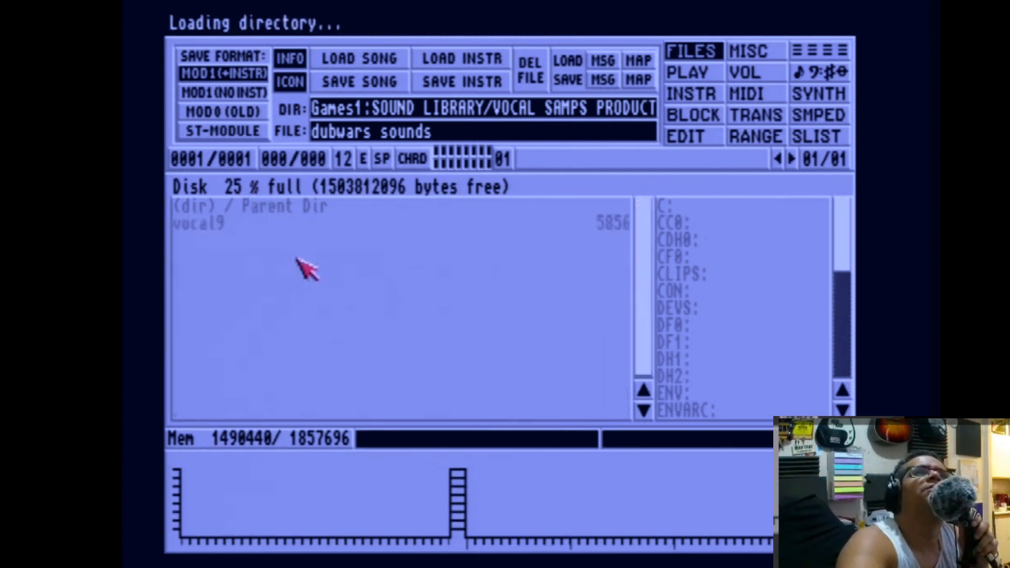
click(826, 135)
click(495, 267)
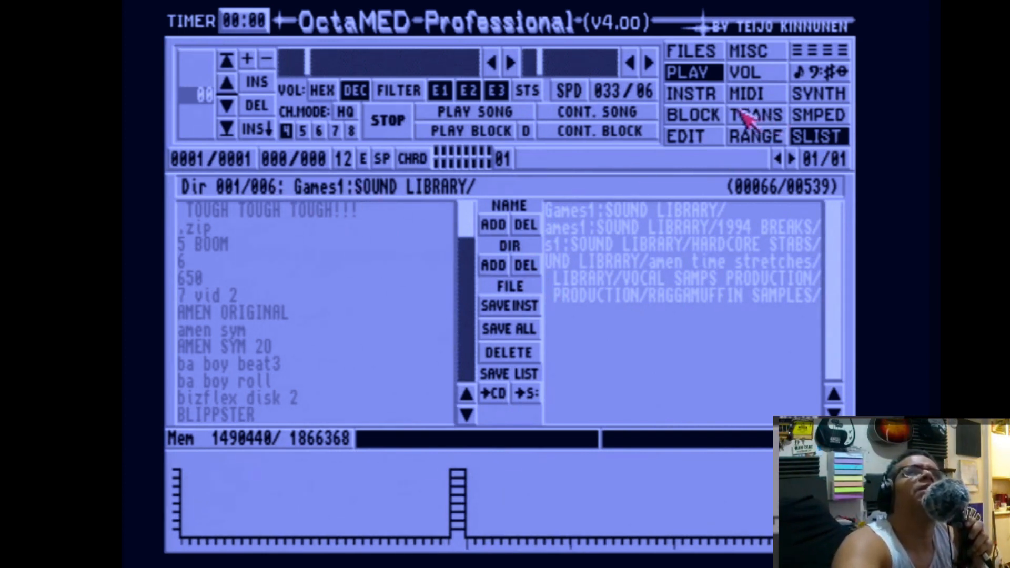
Go back up to SOUND LIBRARY, open the NEW SAMPLES 1 folder and add it to the sample list directories.
click(703, 56)
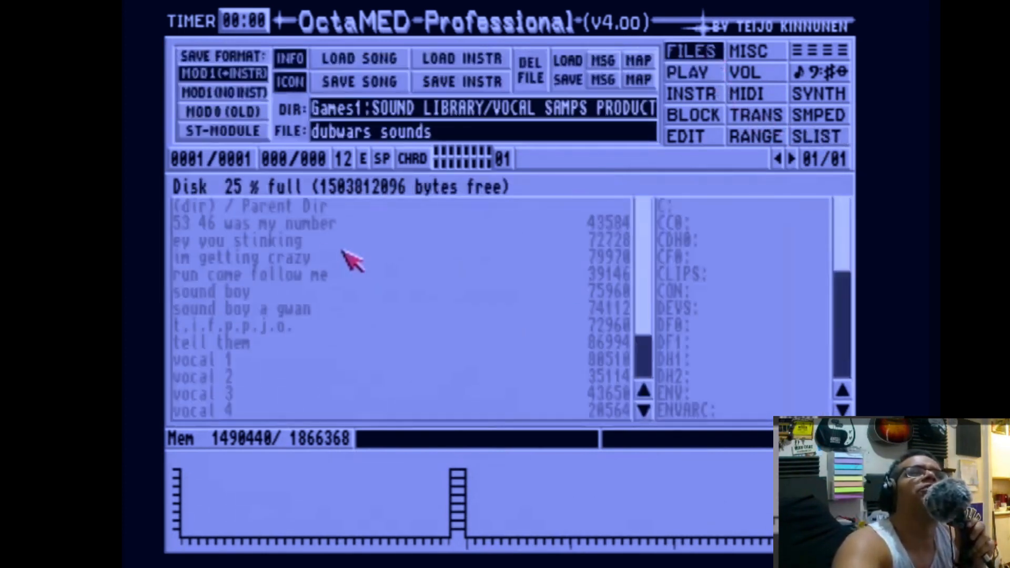
click(310, 207)
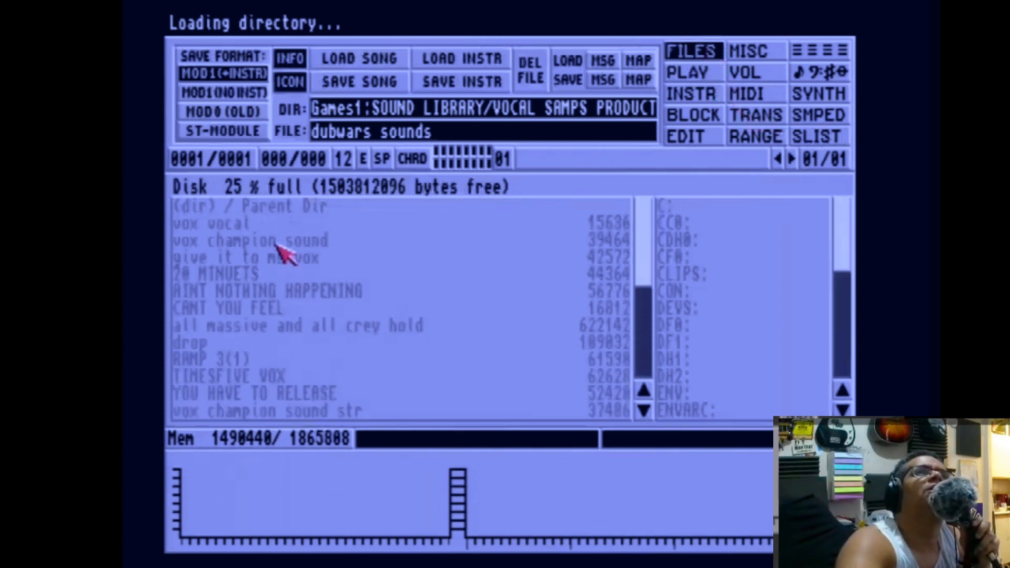
click(290, 207)
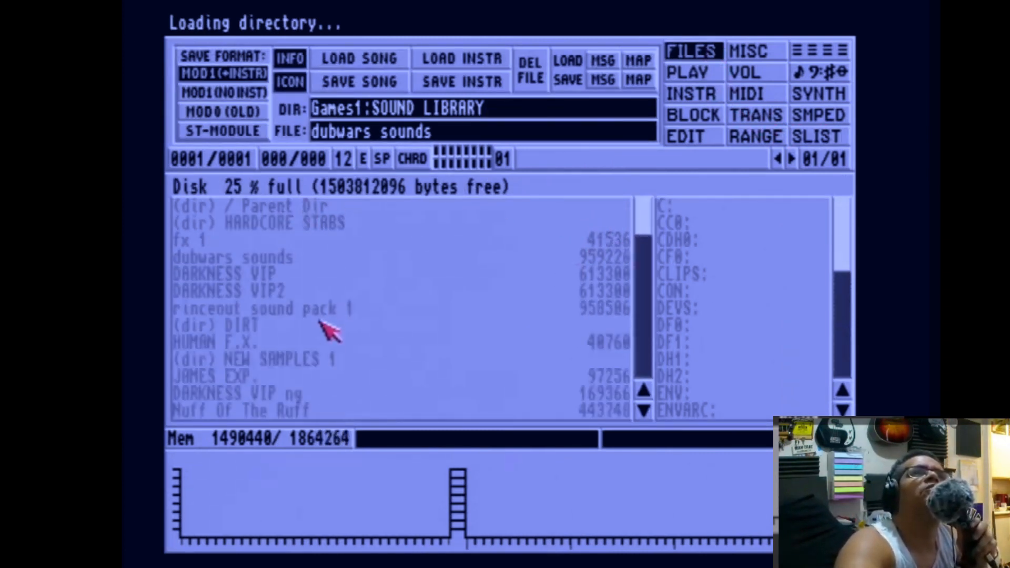
click(321, 359)
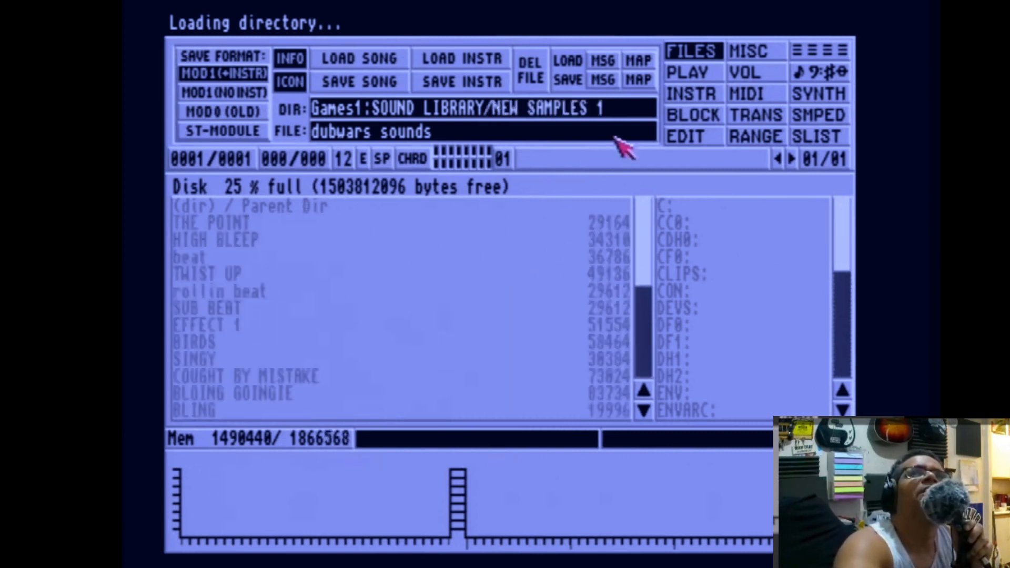
click(838, 139)
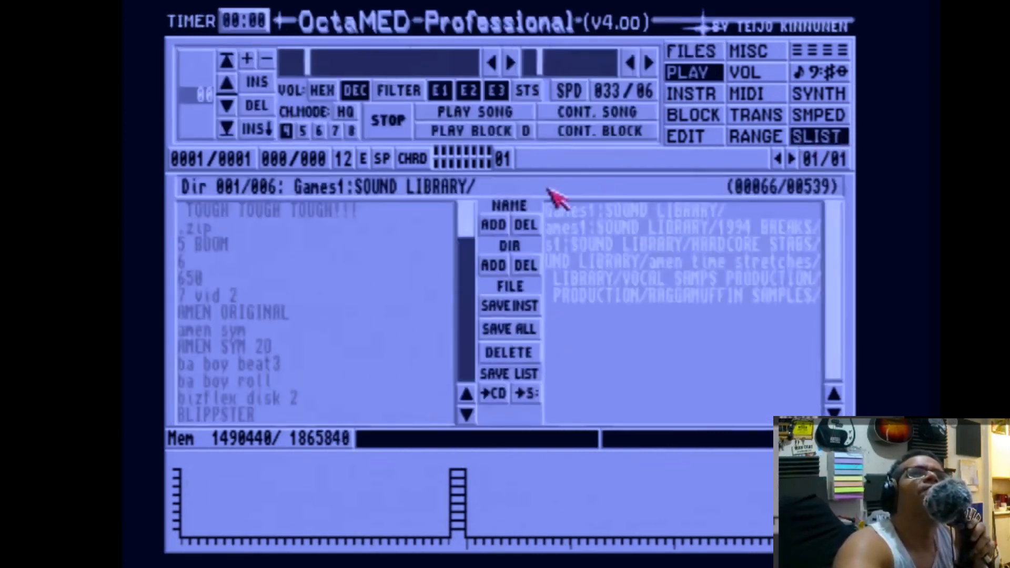
click(495, 267)
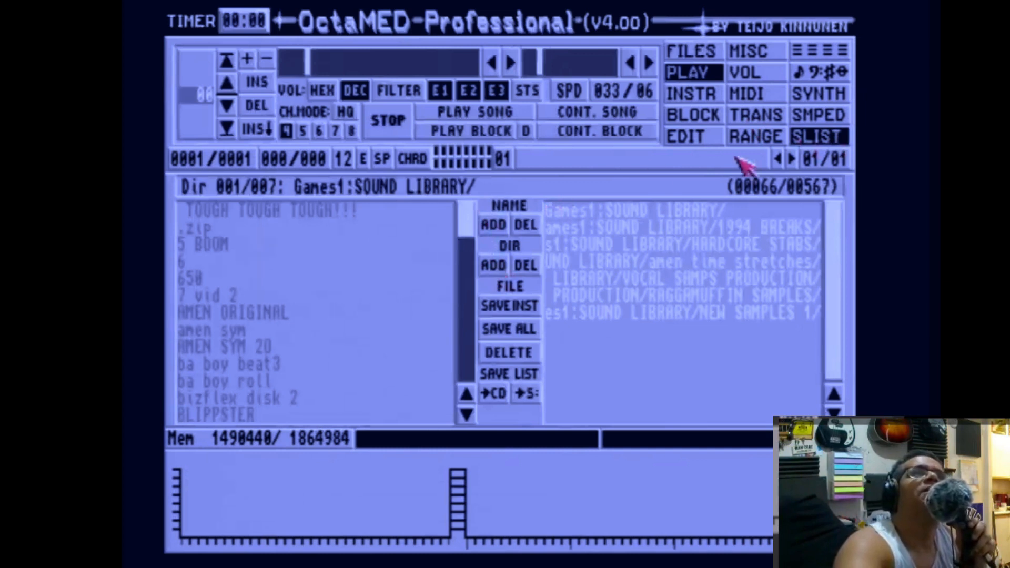
Open the SOUND LIBRARY/KING OF DUBROCK folder and add it to the sample list directories.
click(696, 51)
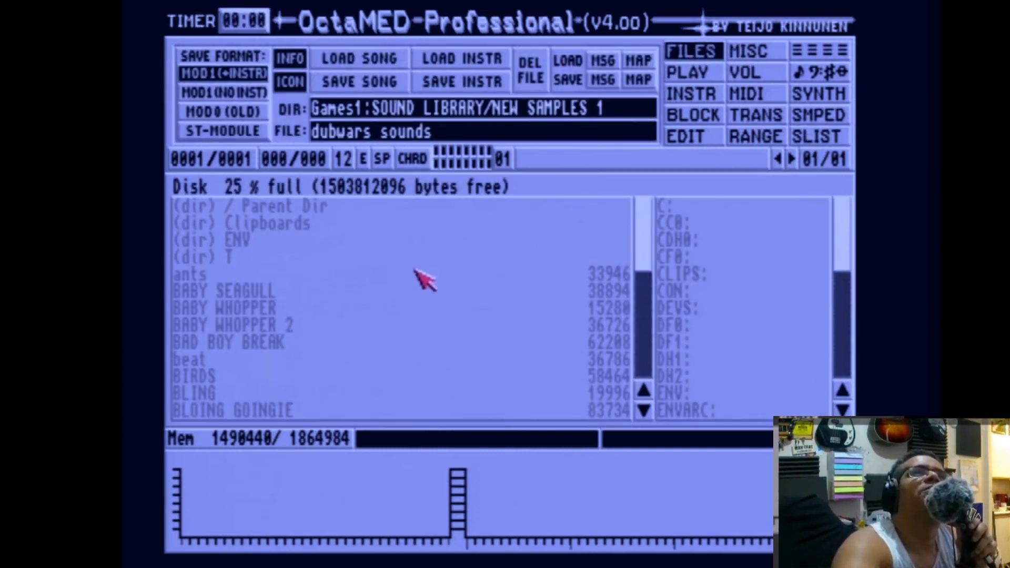
click(293, 207)
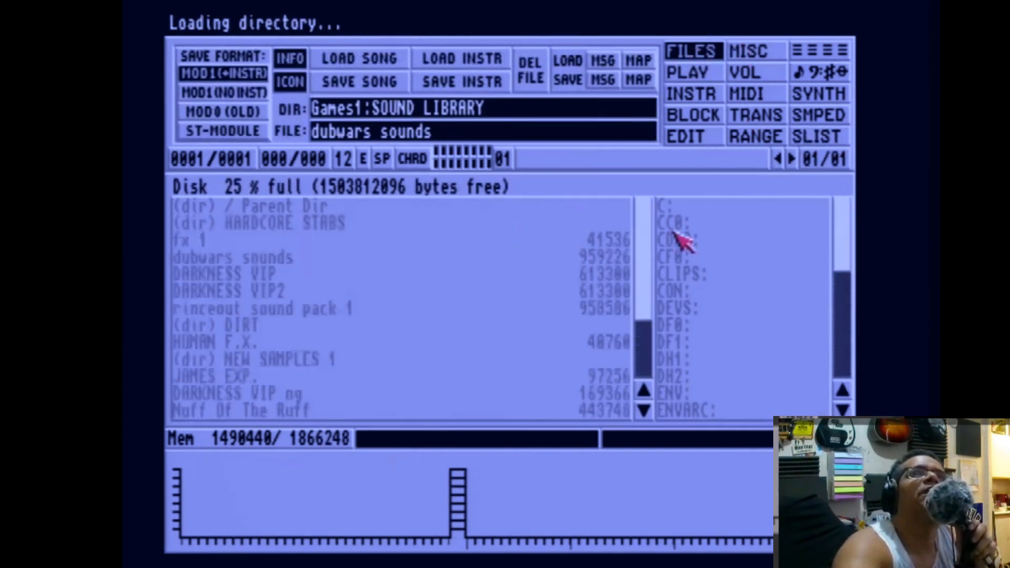
drag(649, 232, 642, 350)
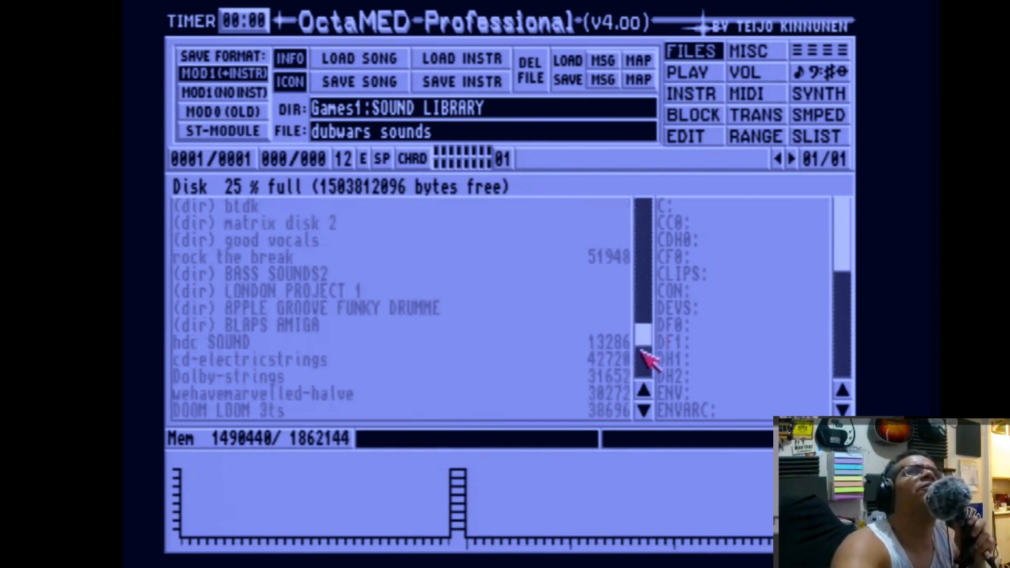
click(643, 409)
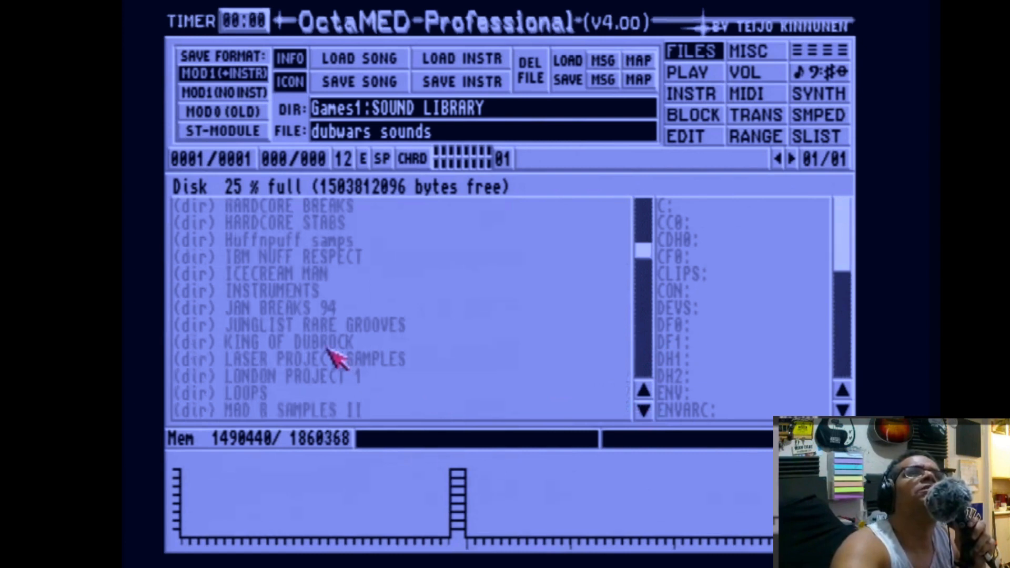
click(326, 343)
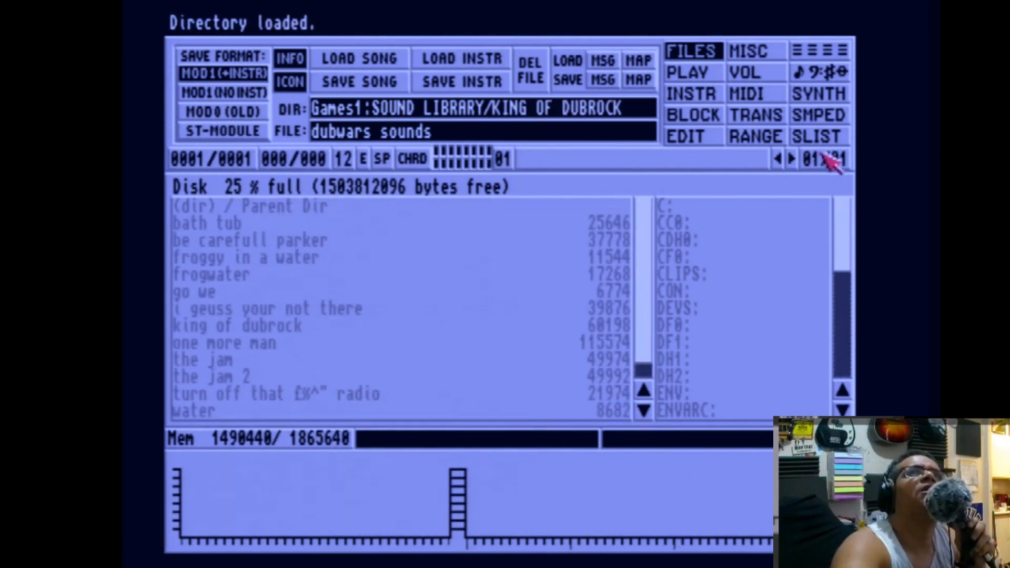
click(825, 136)
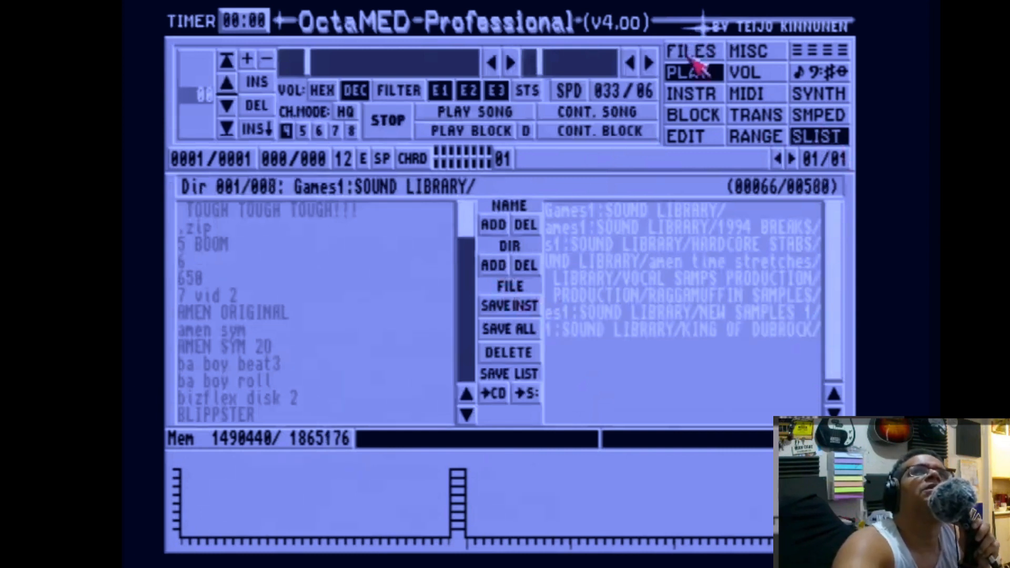
Open the SOUND LIBRARY/HARDCORE BREAKS folder and add it to the sample list directories.
click(691, 55)
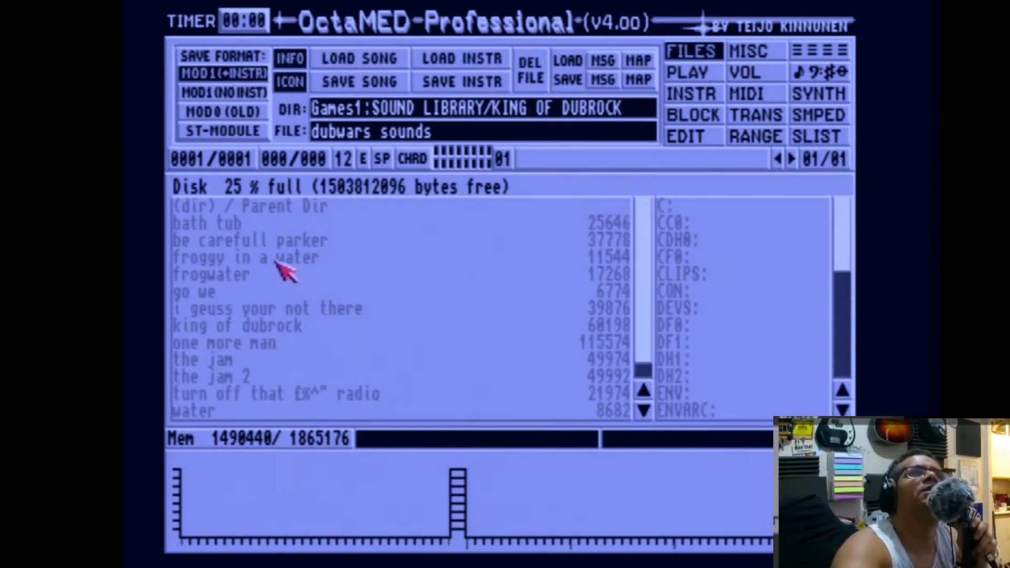
click(272, 210)
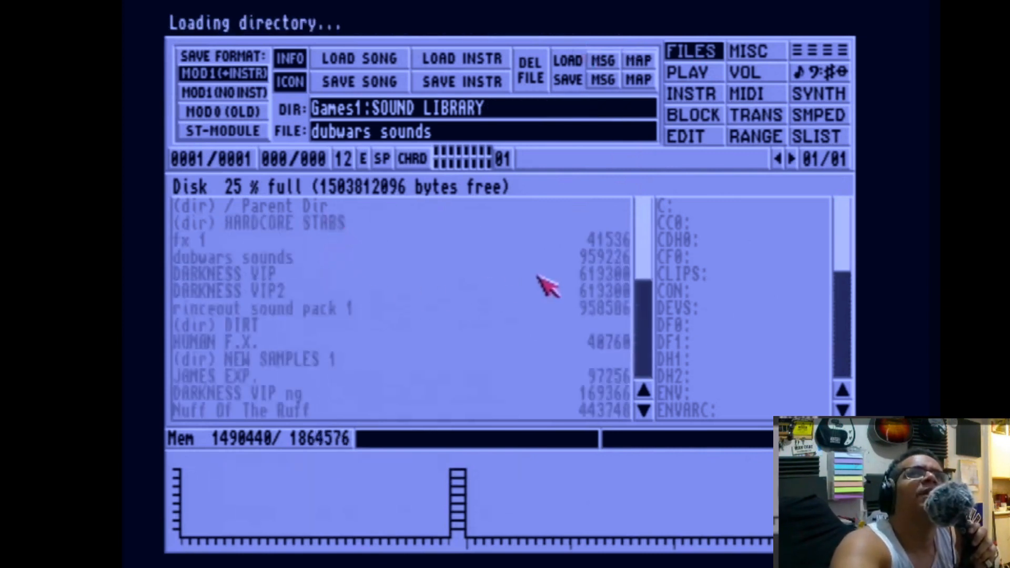
mouse_move(651, 229)
mouse_down()
mouse_move(651, 280)
mouse_move(650, 210)
mouse_up()
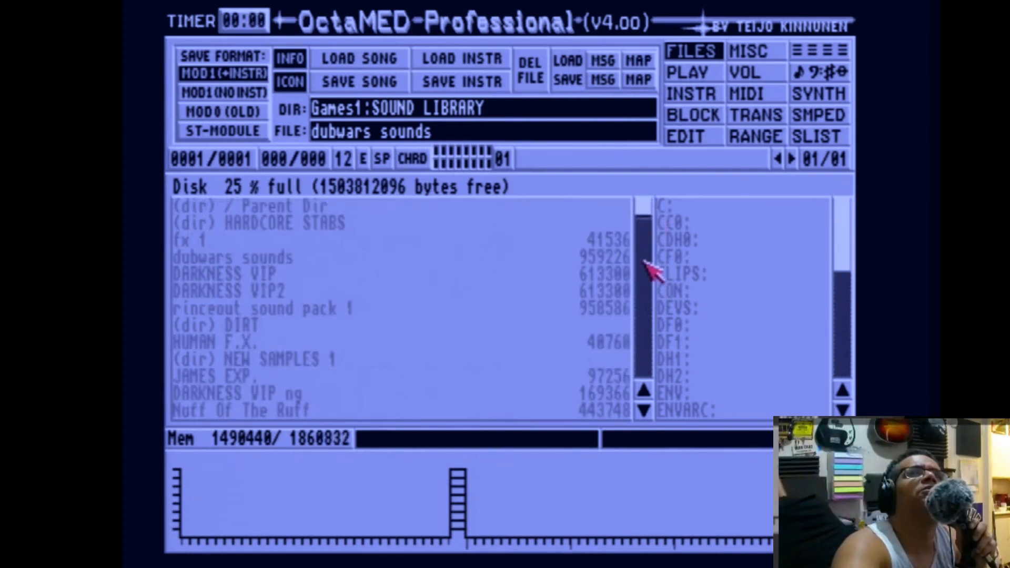
click(645, 411)
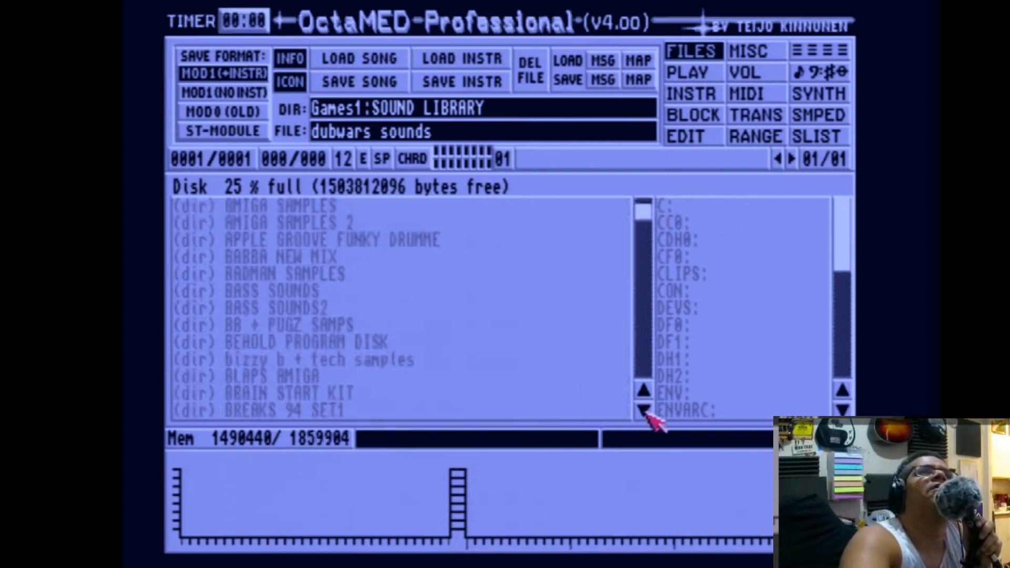
drag(645, 410, 646, 411)
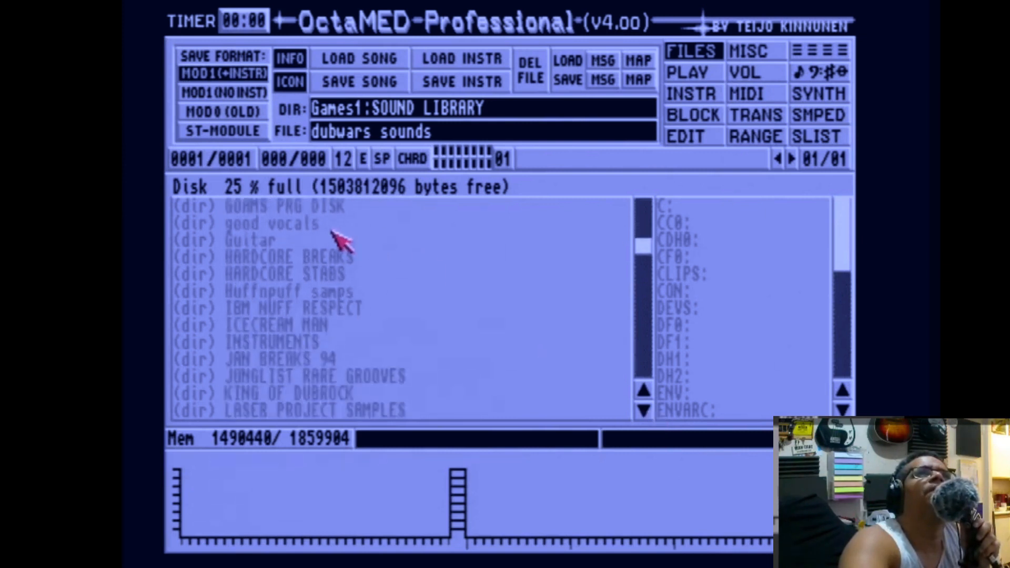
click(328, 257)
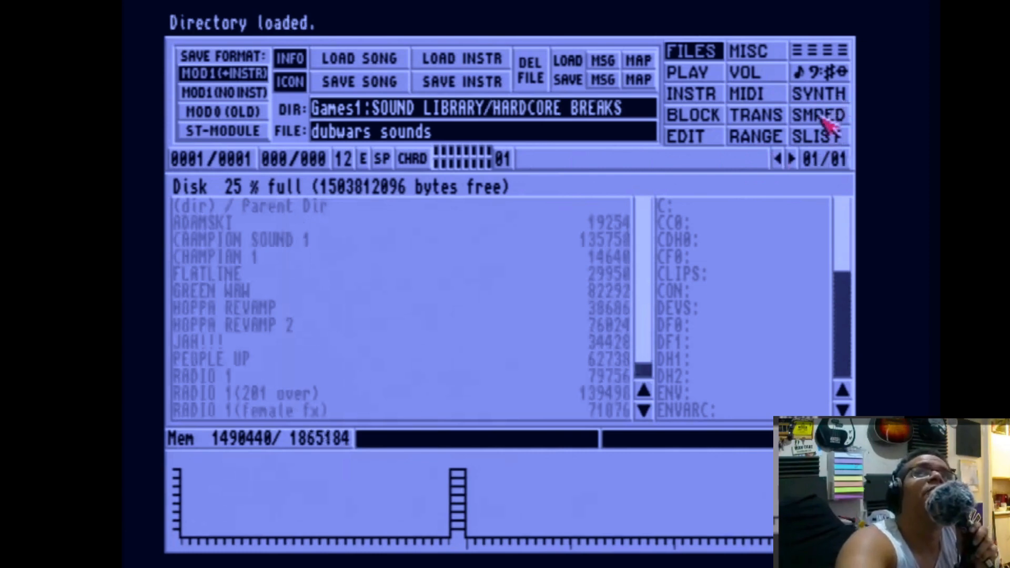
click(821, 137)
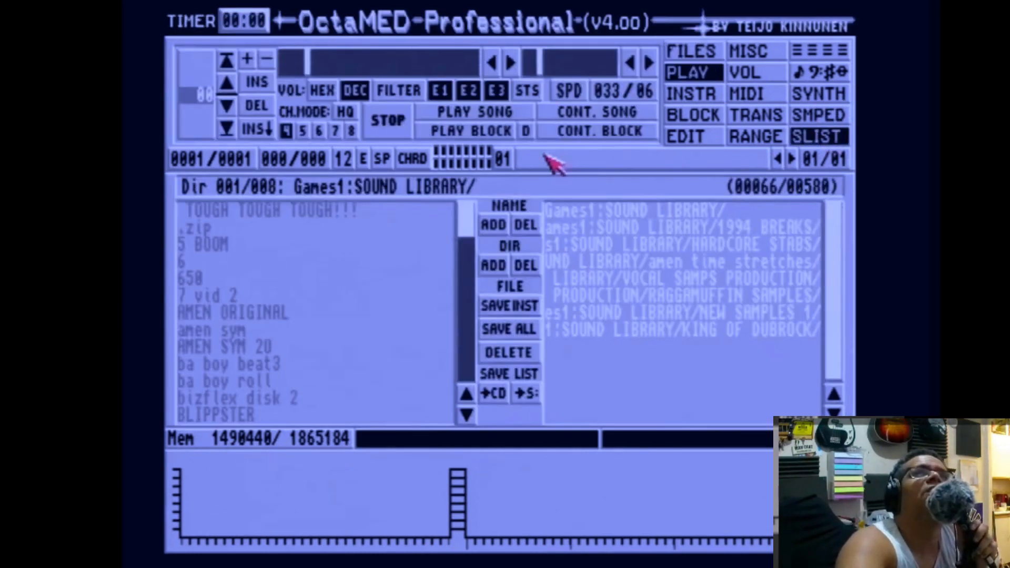
click(497, 267)
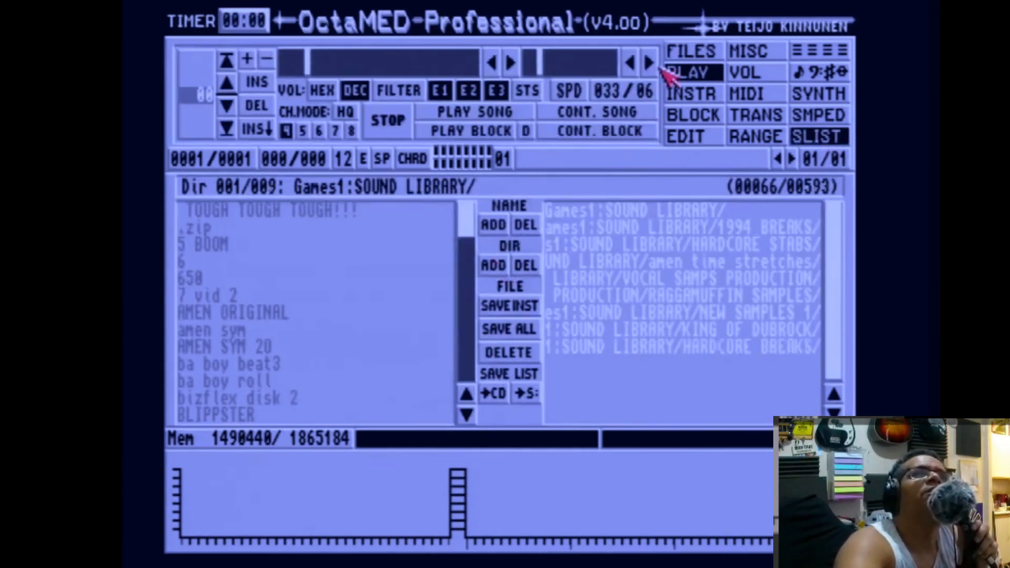
Open the SOUND LIBRARY/INSTRUMENTS folder and add it to the sample list directories.
click(684, 53)
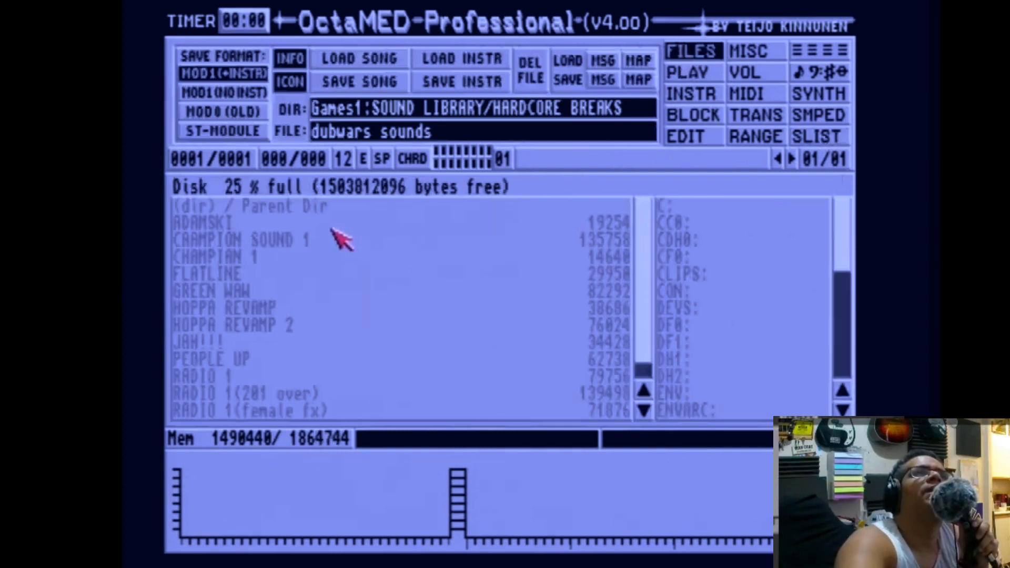
click(305, 206)
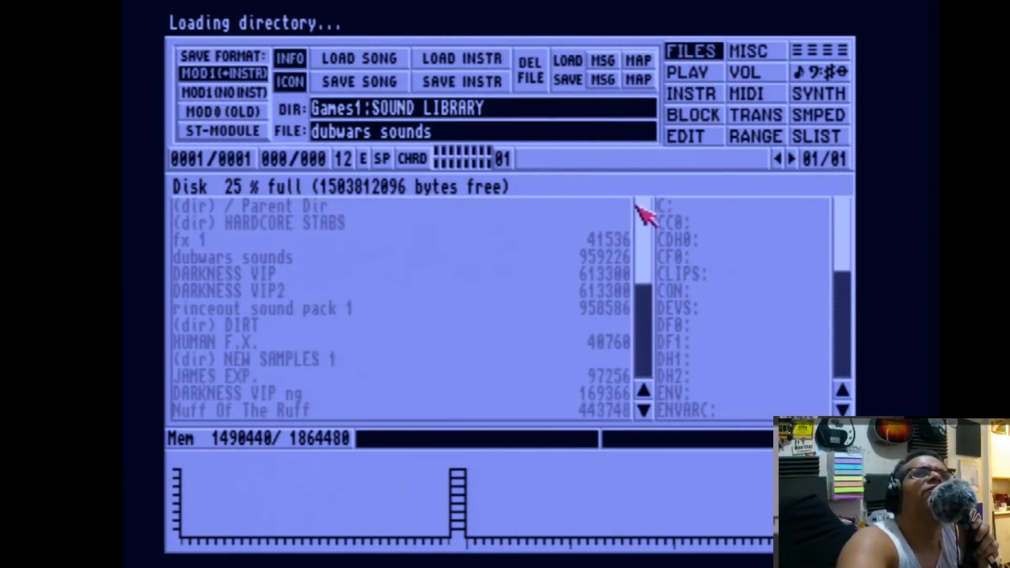
click(644, 410)
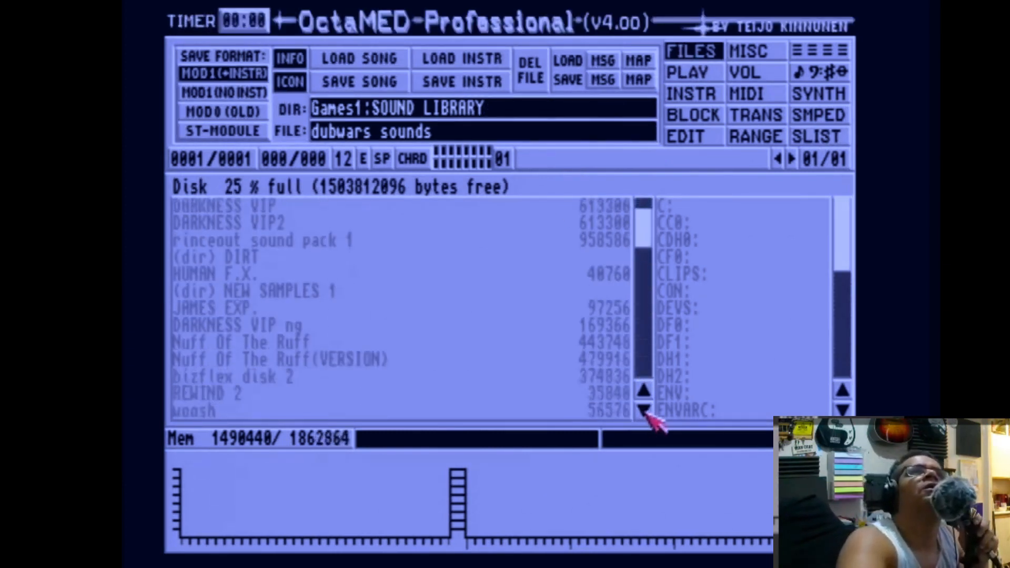
click(644, 409)
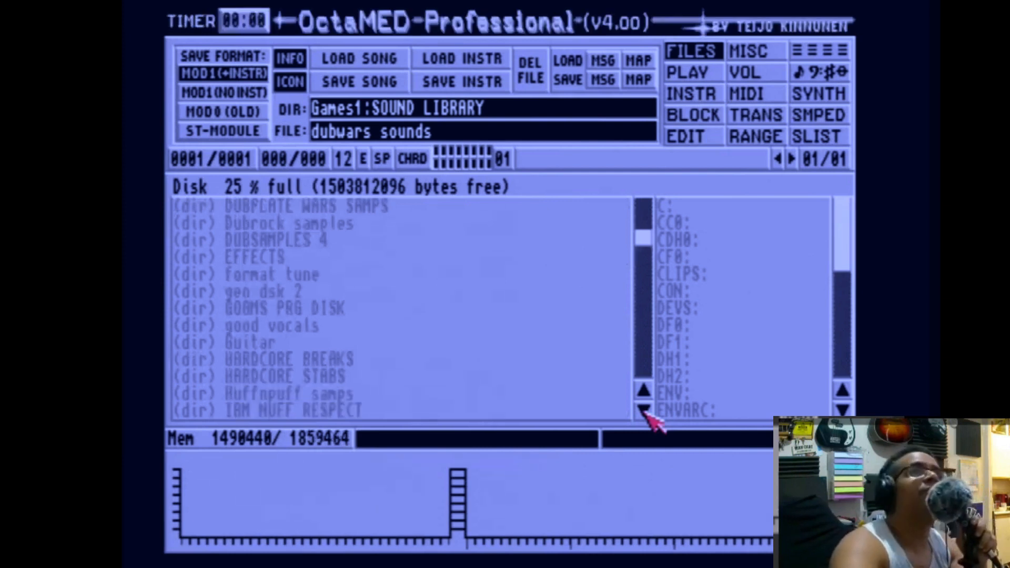
click(644, 410)
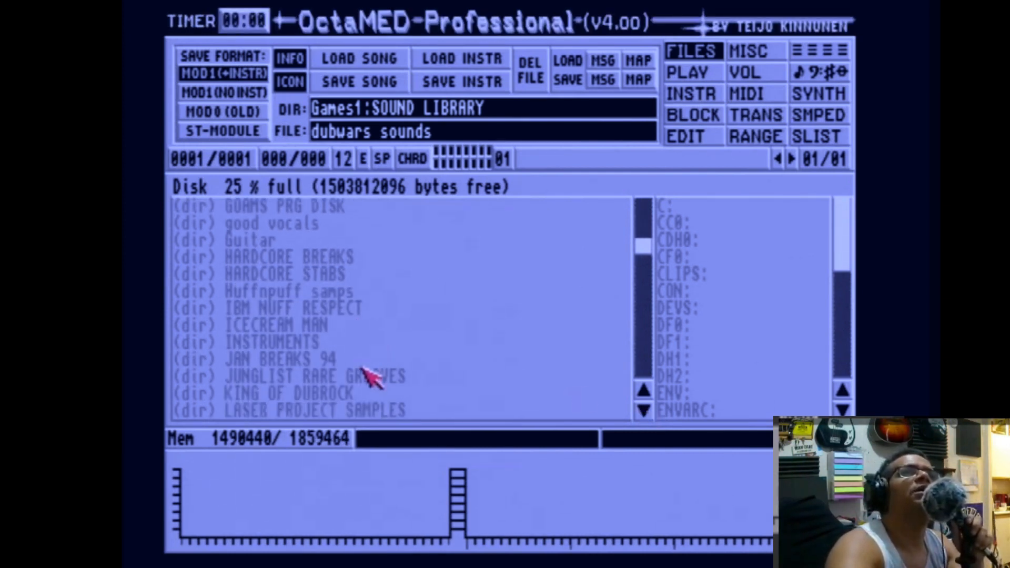
click(318, 343)
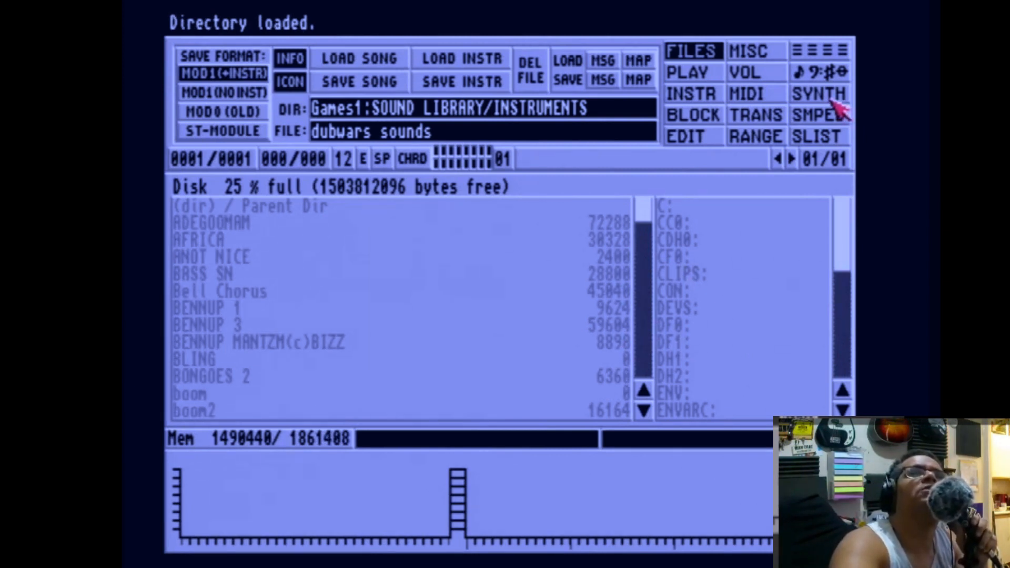
click(834, 136)
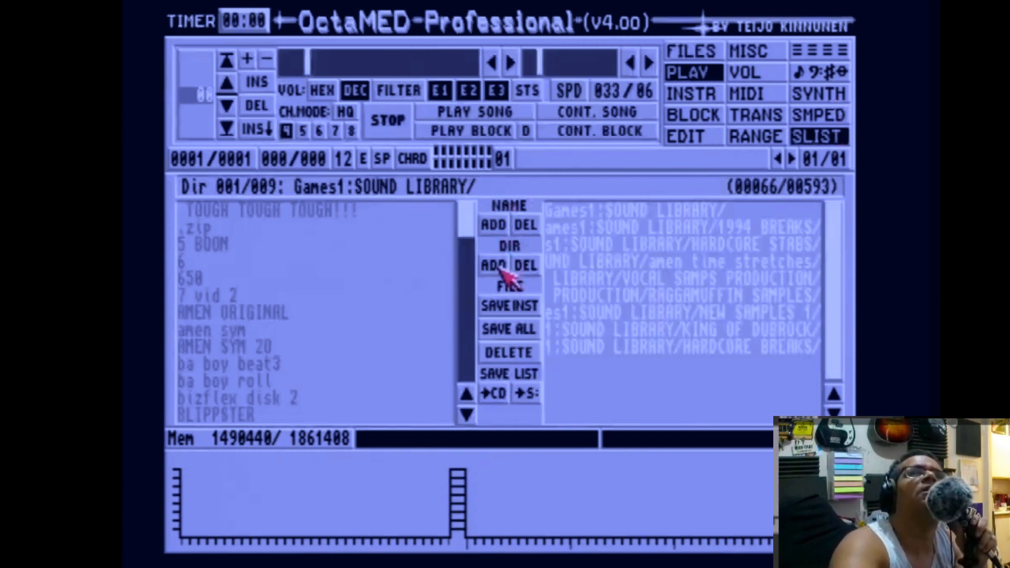
click(495, 266)
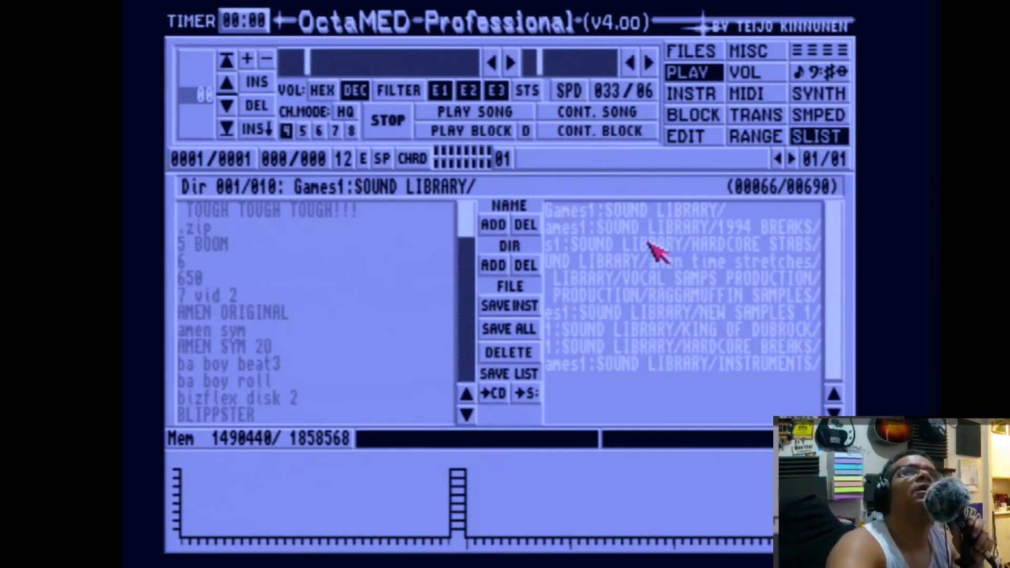
click(679, 52)
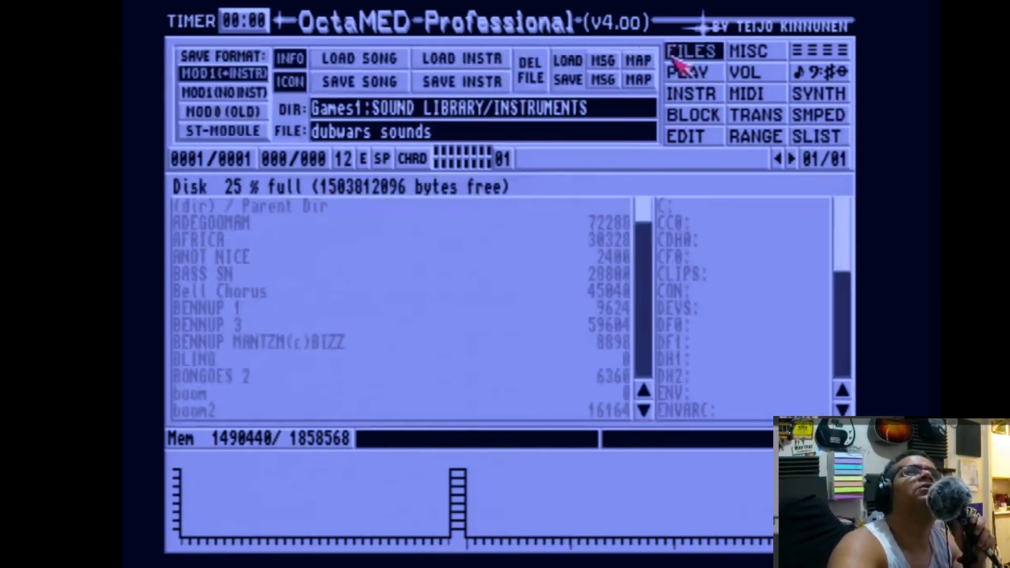
click(430, 134)
key(BackSpace)
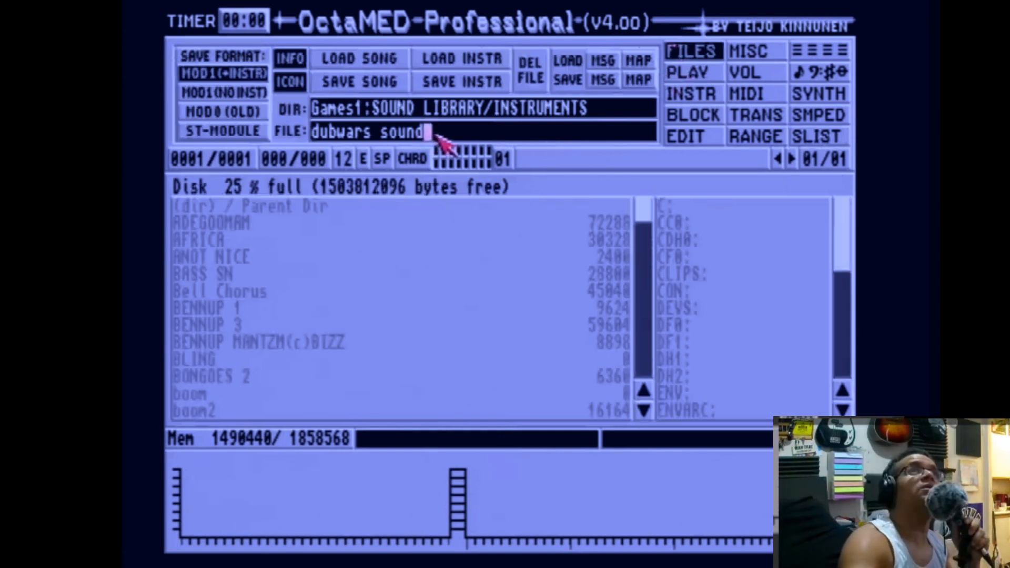
text(s)
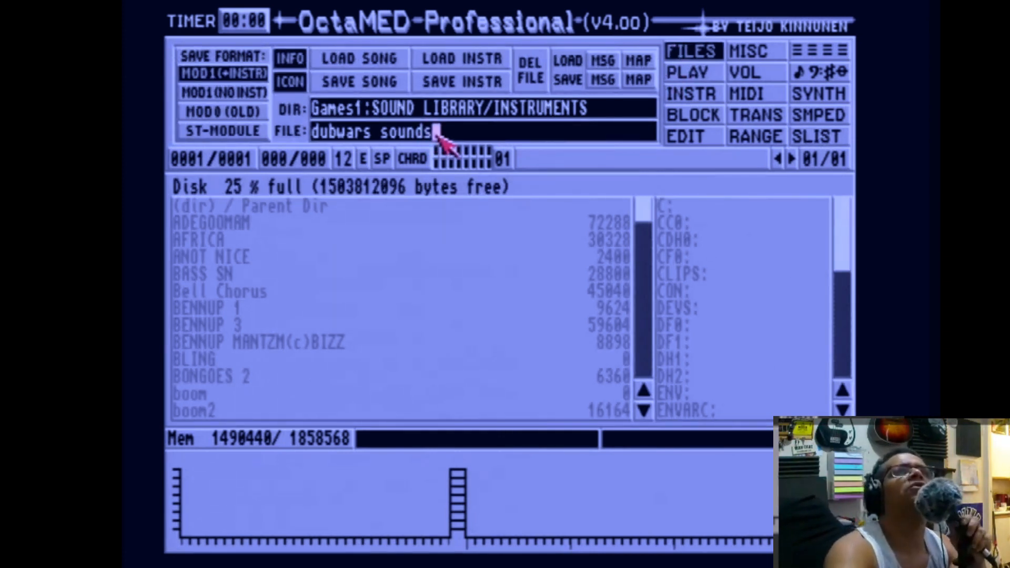
Go back up to SOUND LIBRARY, open the ROCKAS folder and add it to the sample list directories.
click(287, 208)
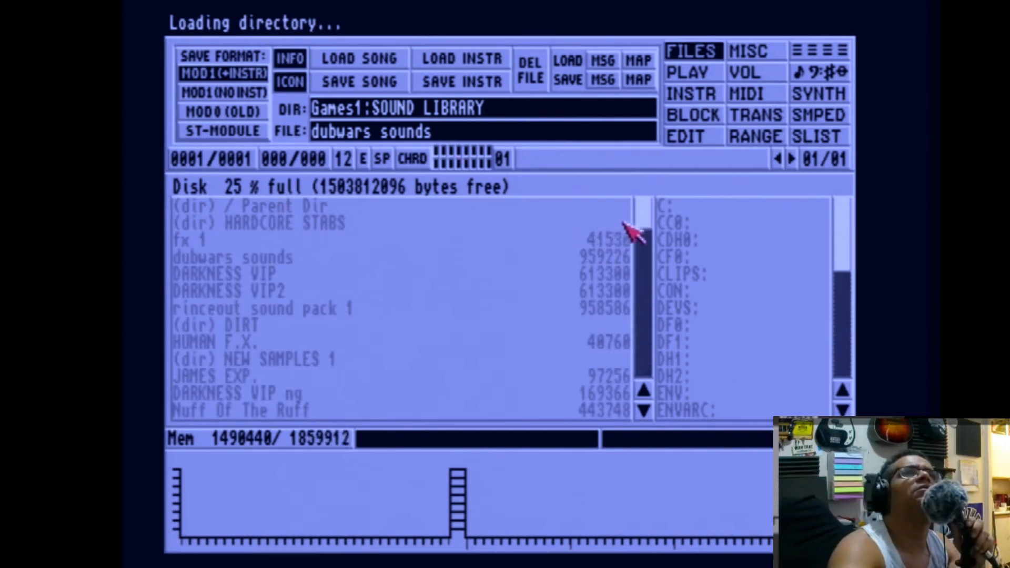
drag(651, 217, 653, 345)
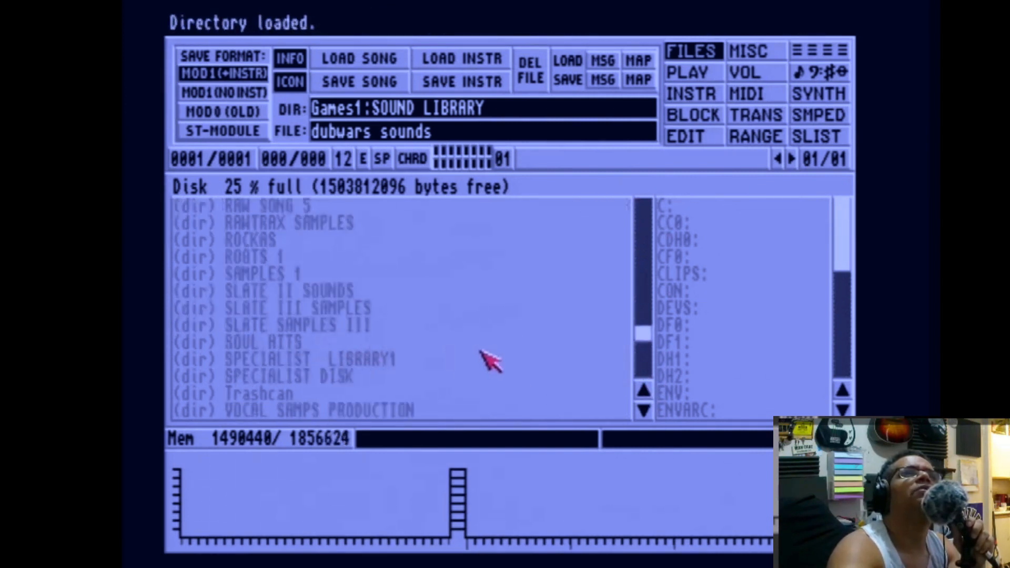
click(293, 242)
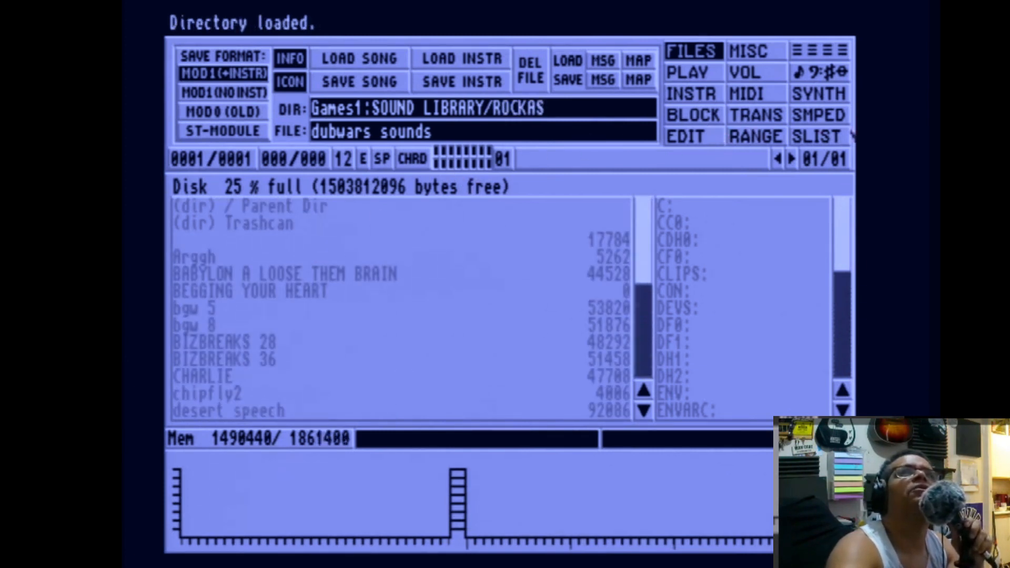
click(841, 136)
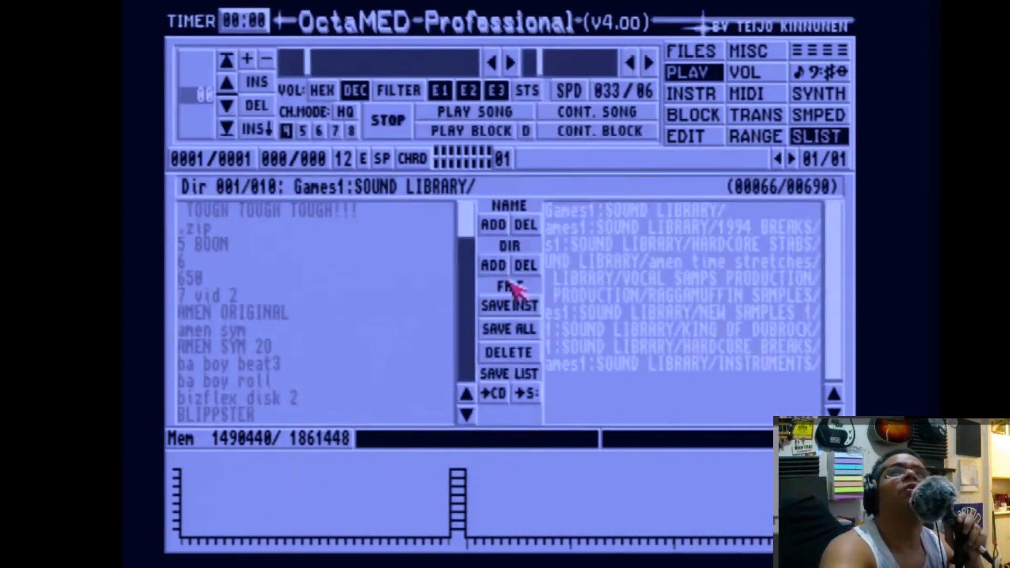
click(497, 265)
Return to the file browser, go up to the Games1 root and open the SONGS folder.
click(674, 49)
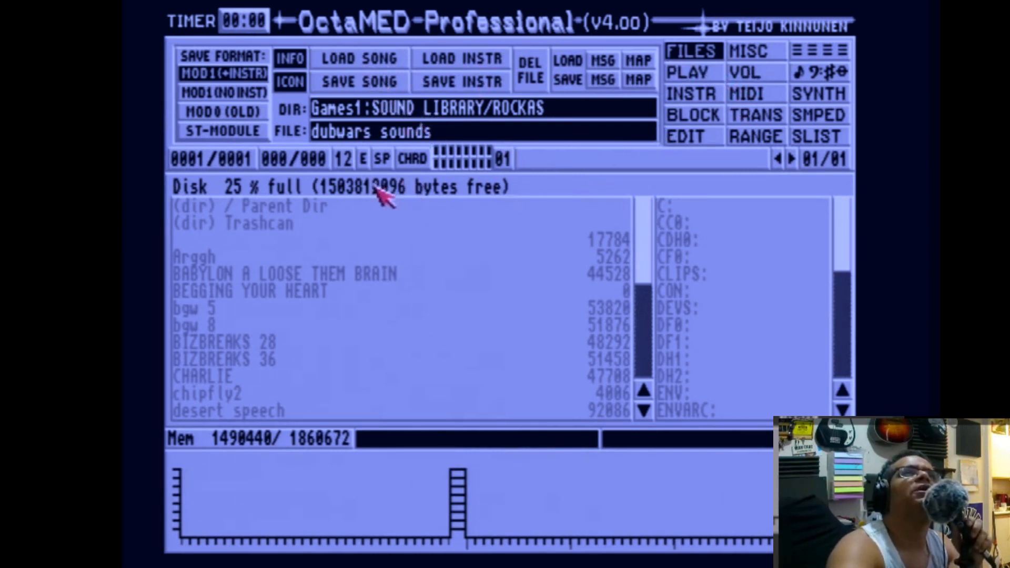
click(327, 207)
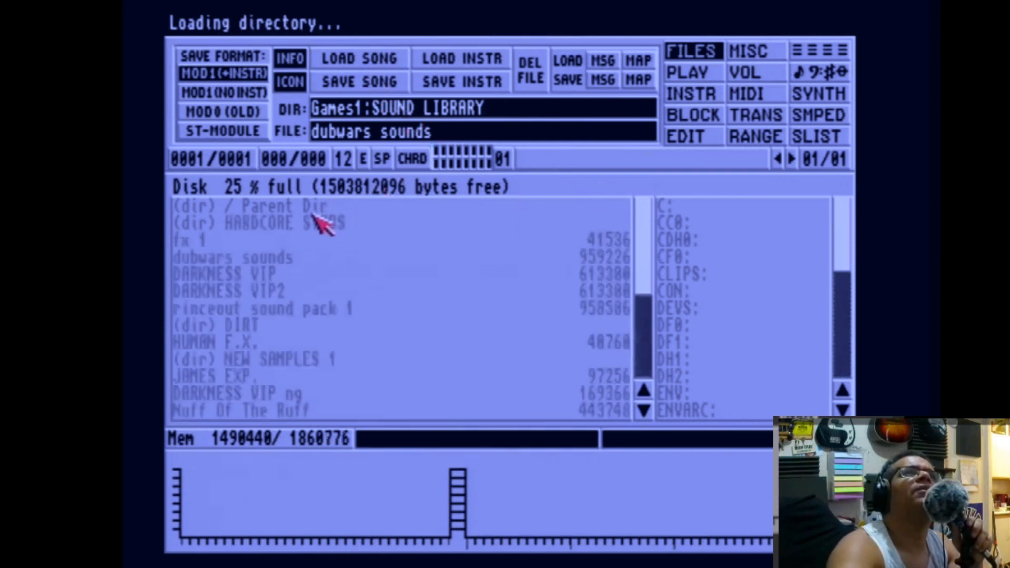
click(315, 208)
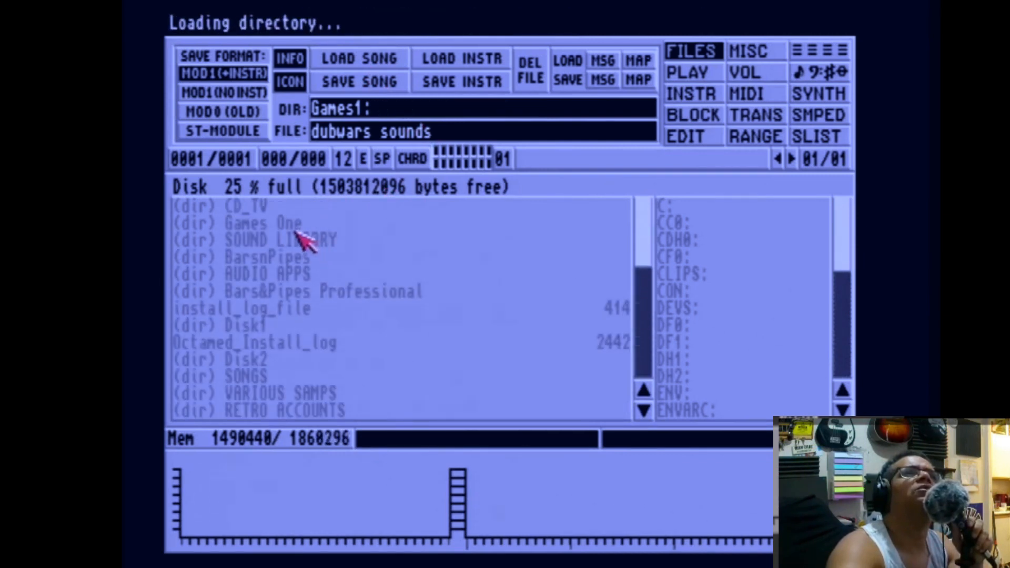
click(257, 355)
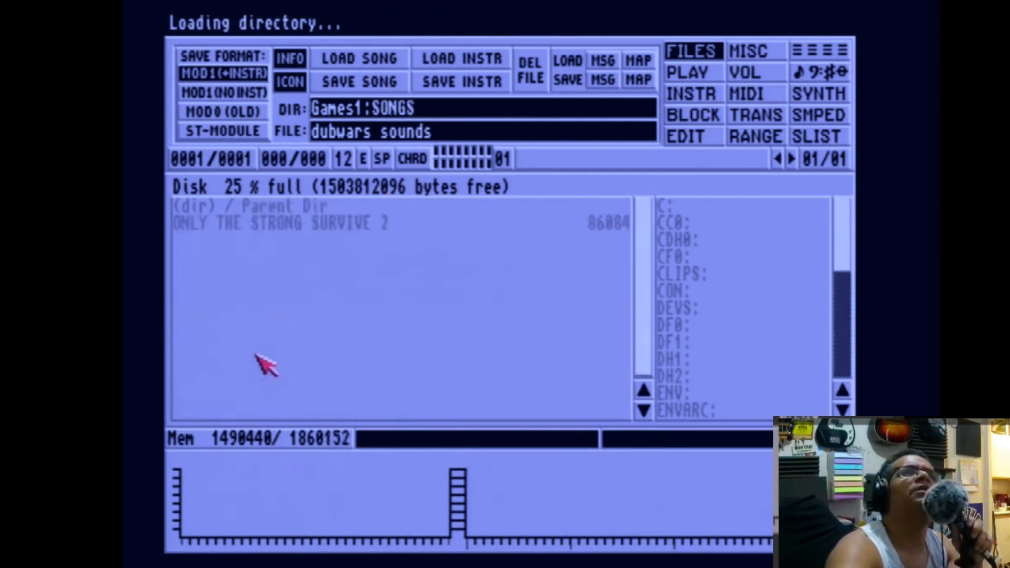
Set the file name to Youtube tune and save the song in Games1:SONGS.
click(448, 138)
key(BackSpace)
key(BackSpace)
key(BackSpace)
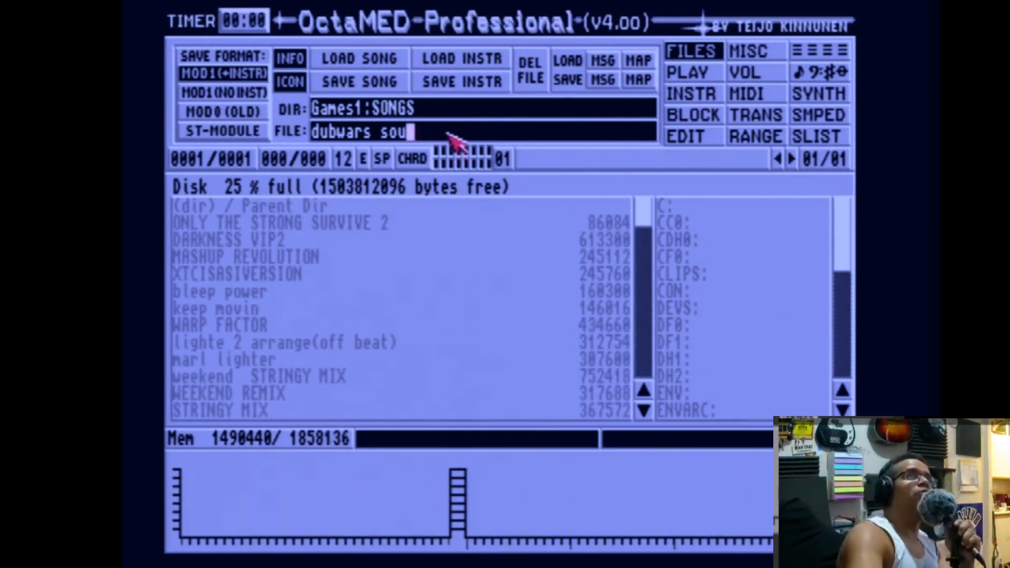
key(BackSpace)
key(BackSpace)
key(BackSpace)
key(BackSpace)
key(BackSpace)
key(BackSpace)
key(BackSpace)
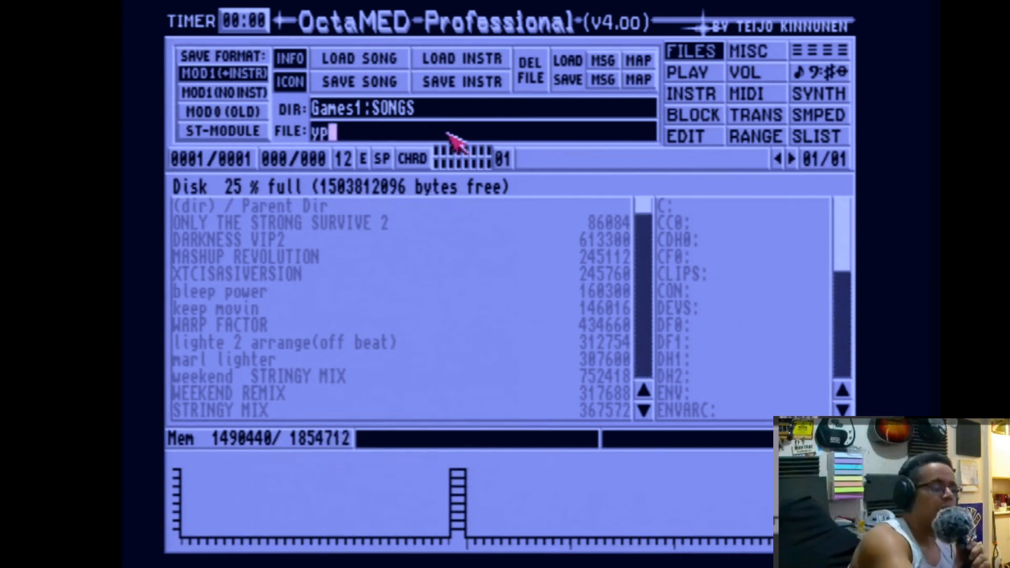
key(BackSpace)
key(BackSpace)
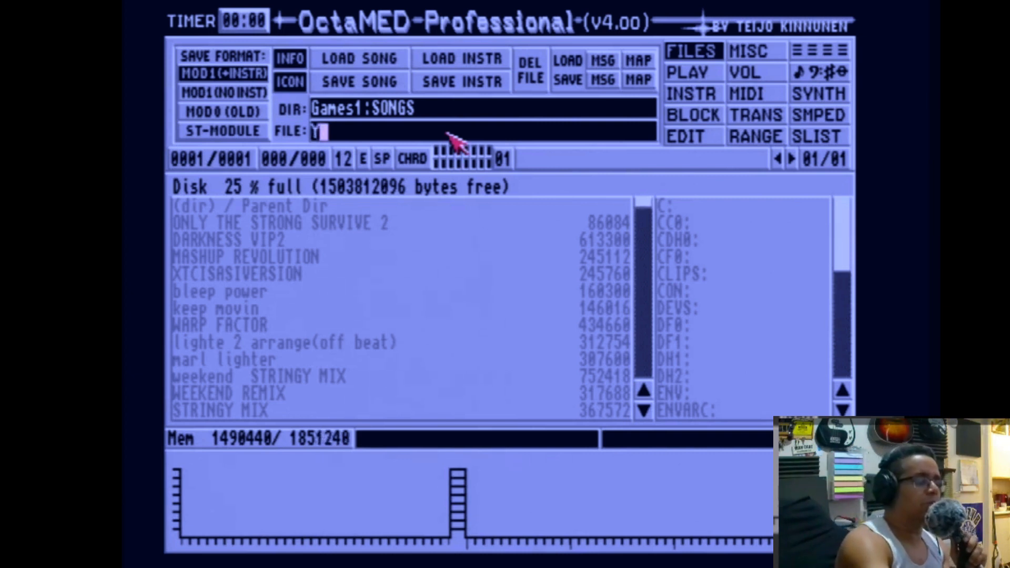
text(out)
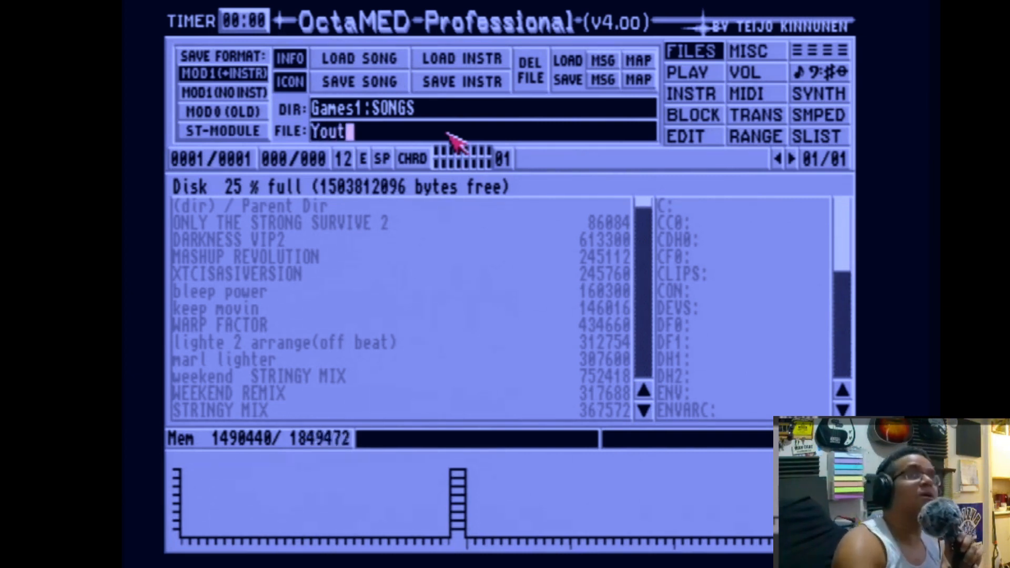
text(ube )
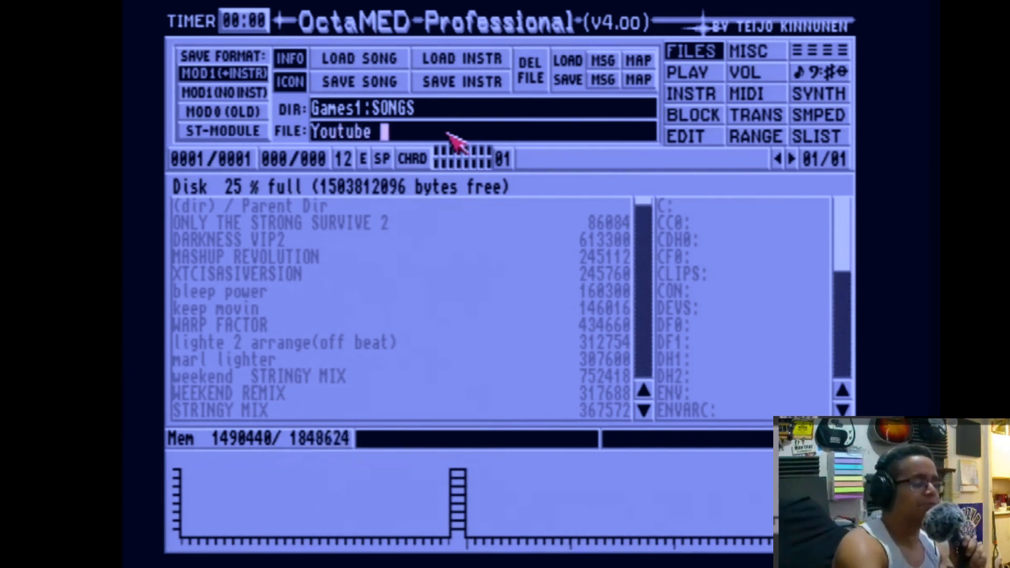
text(tune)
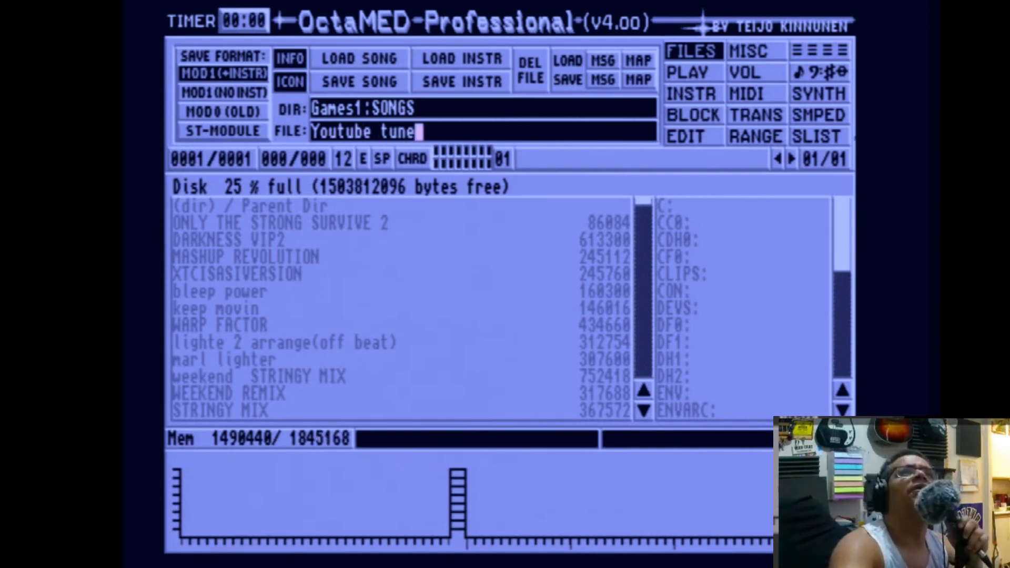
click(359, 85)
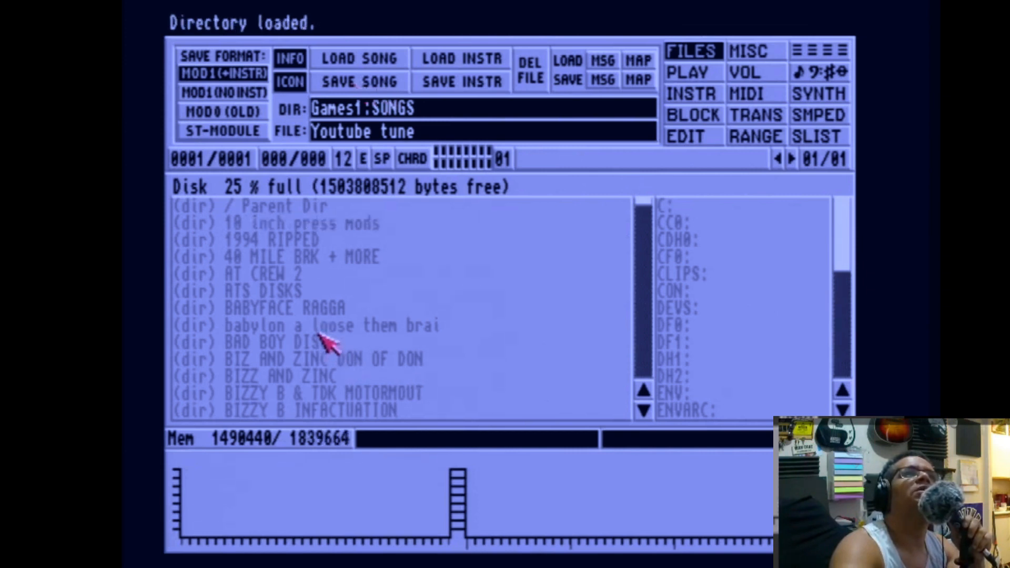
click(316, 342)
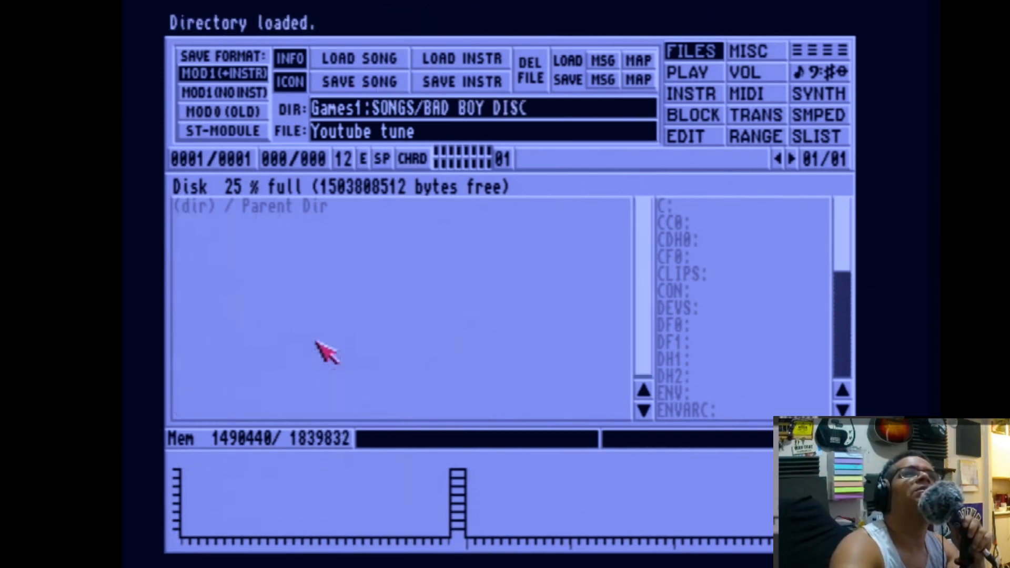
click(305, 207)
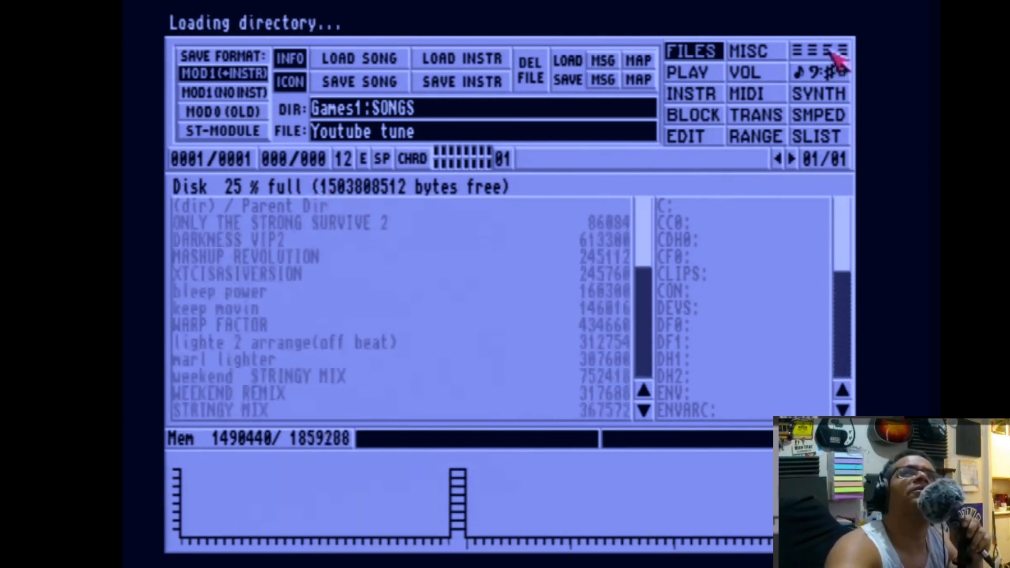
click(834, 53)
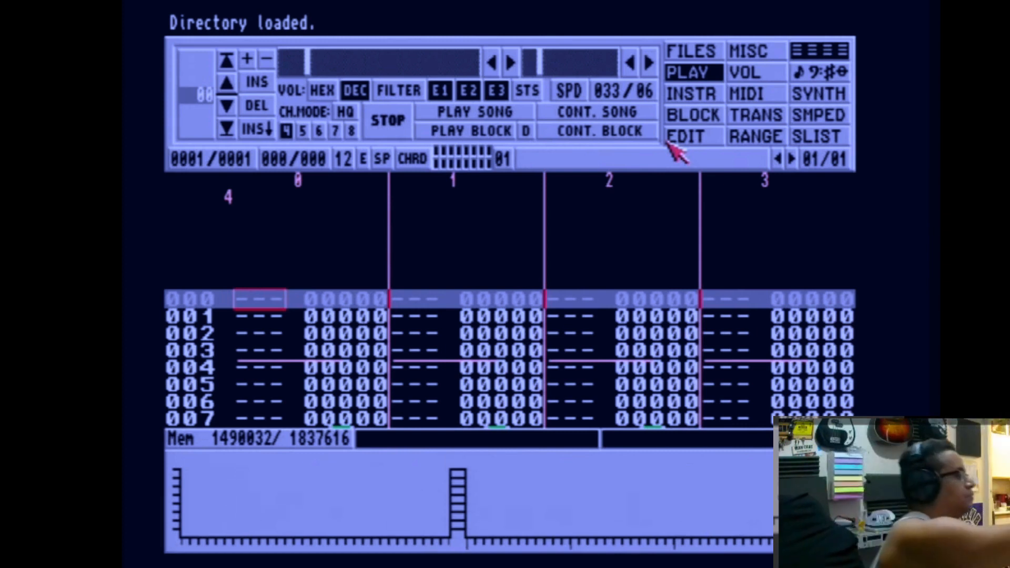
click(694, 53)
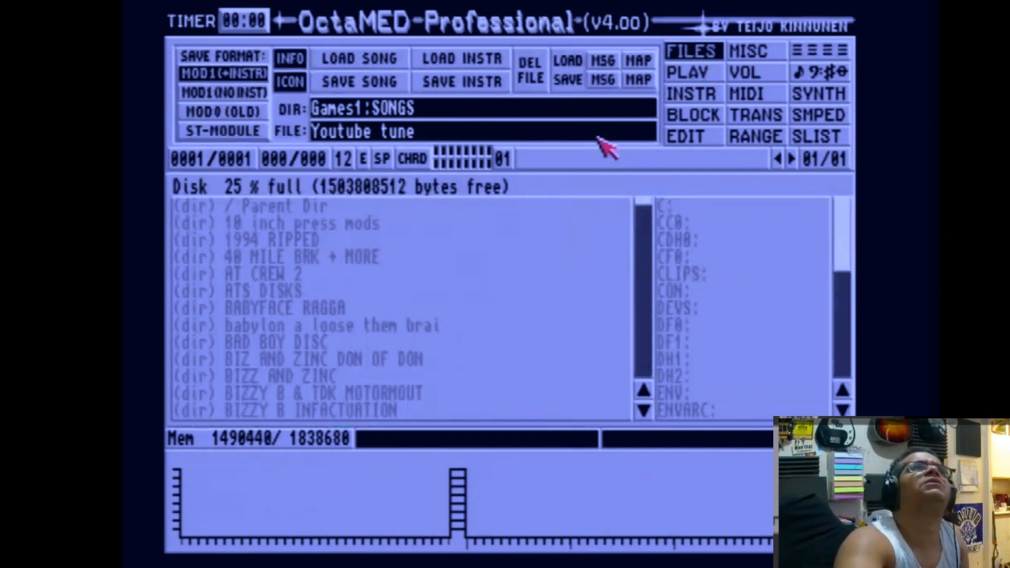
Open the sample list's 1994 BREAKS directory and audition the 45 king beat, 45 king beat 2 and 45 king beat 3 samples.
click(817, 138)
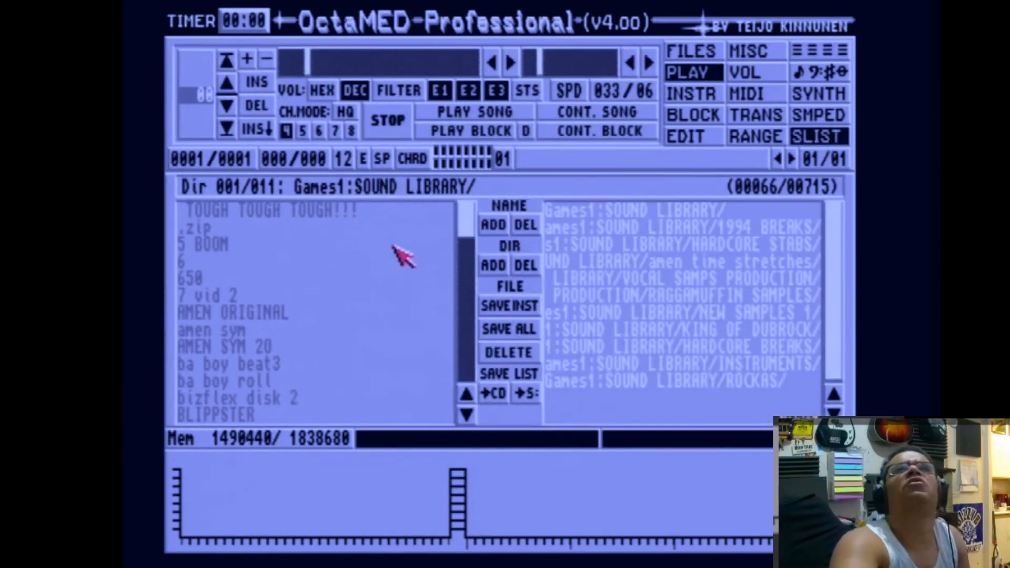
click(683, 230)
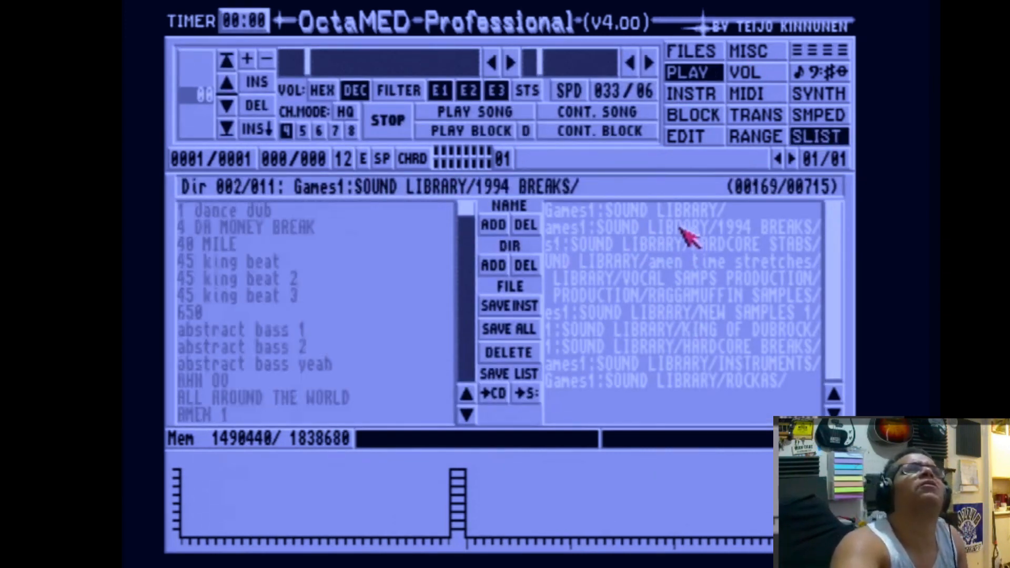
click(295, 261)
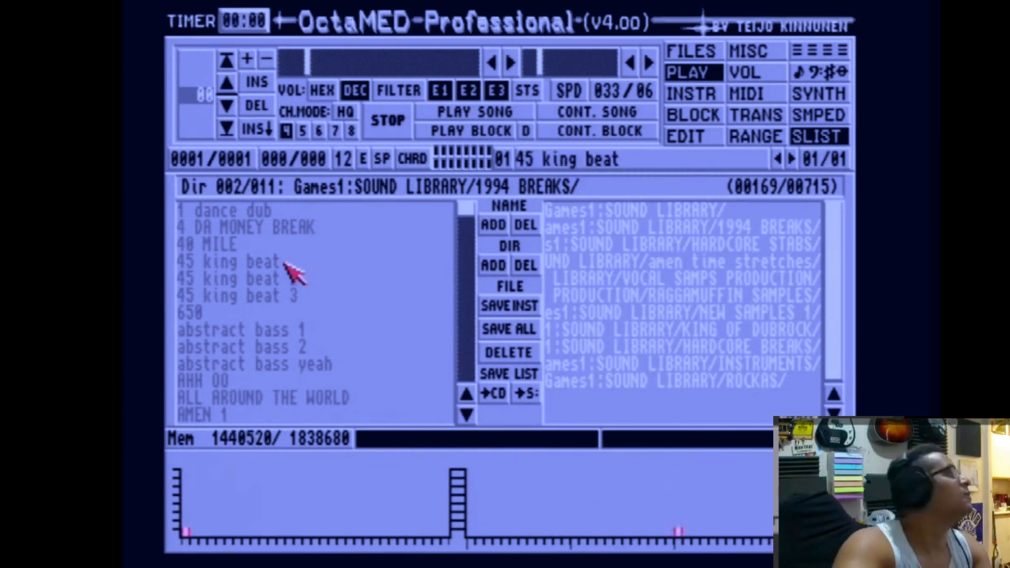
click(274, 278)
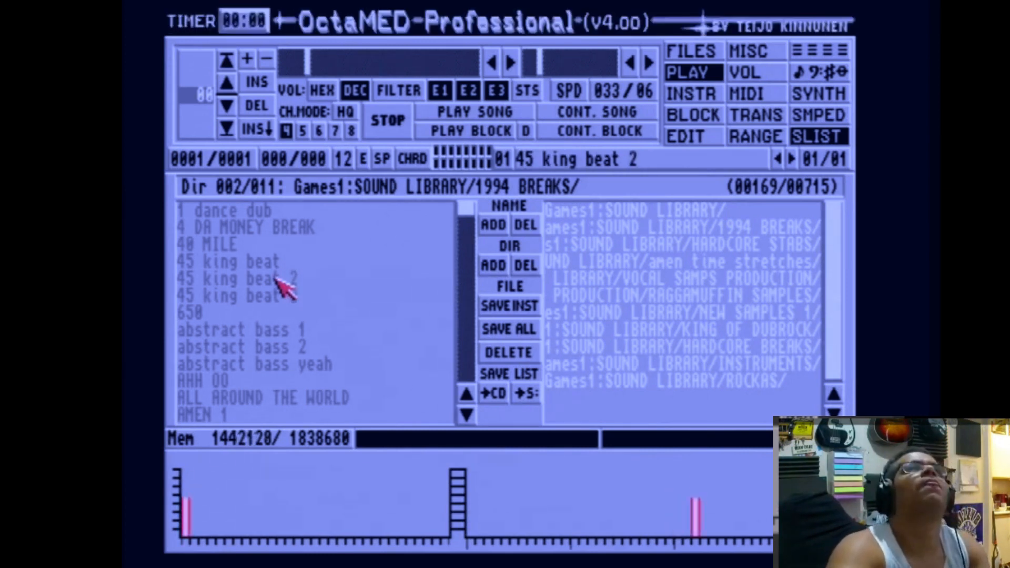
click(274, 294)
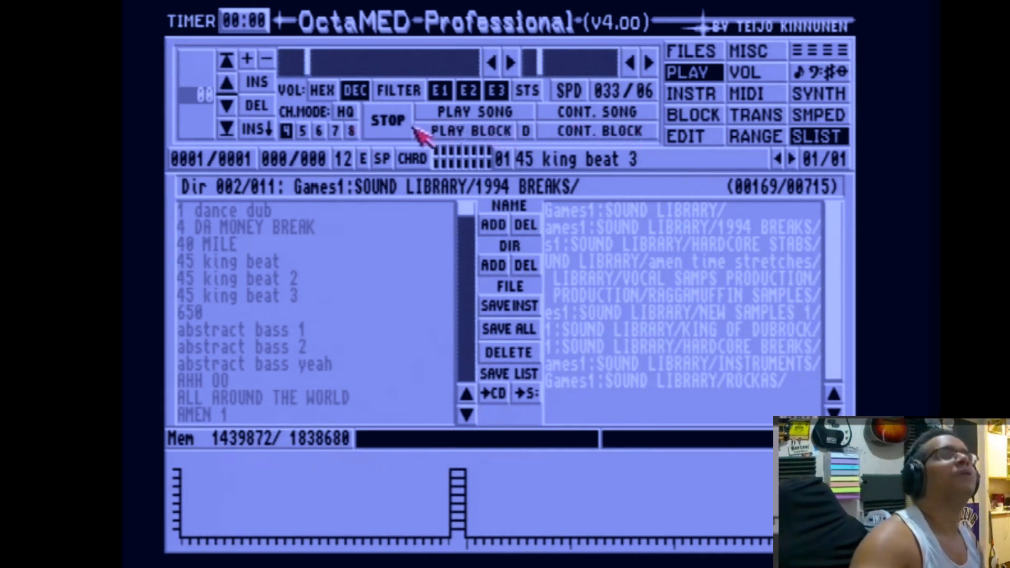
Play the current sample several times from the keyboard.
key(q)
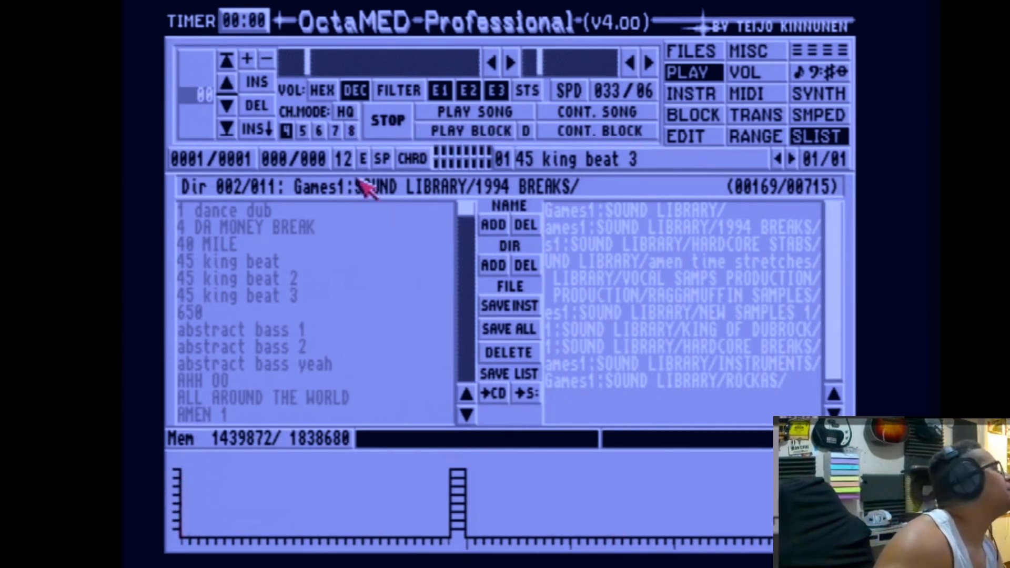
key(q)
key(q)
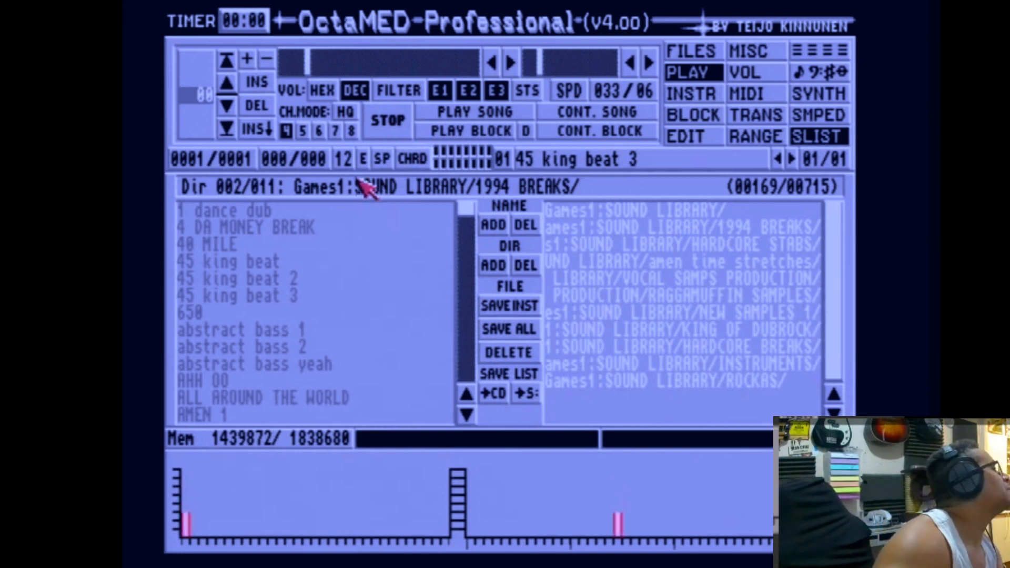
key(q)
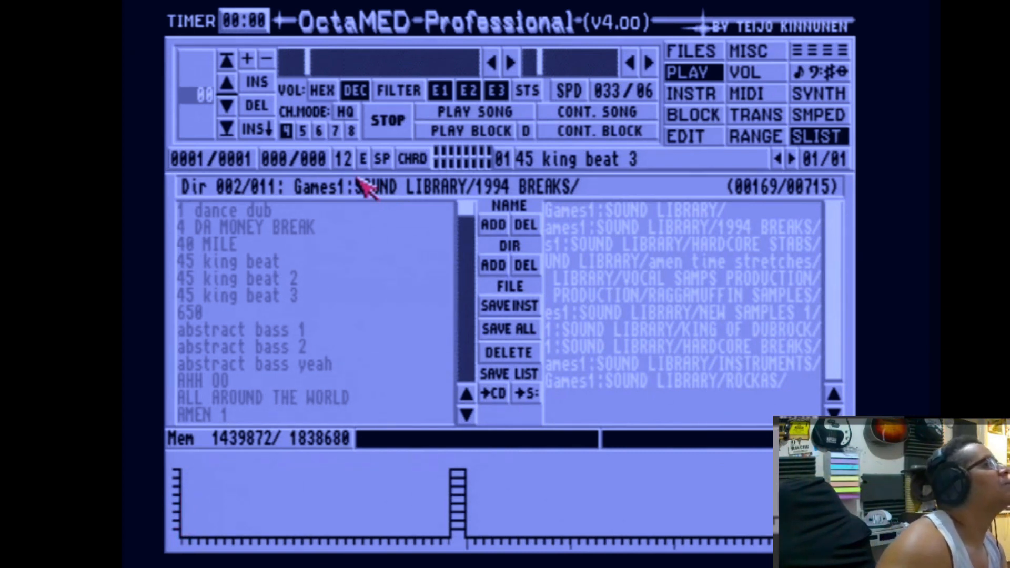
key(q)
key(q)
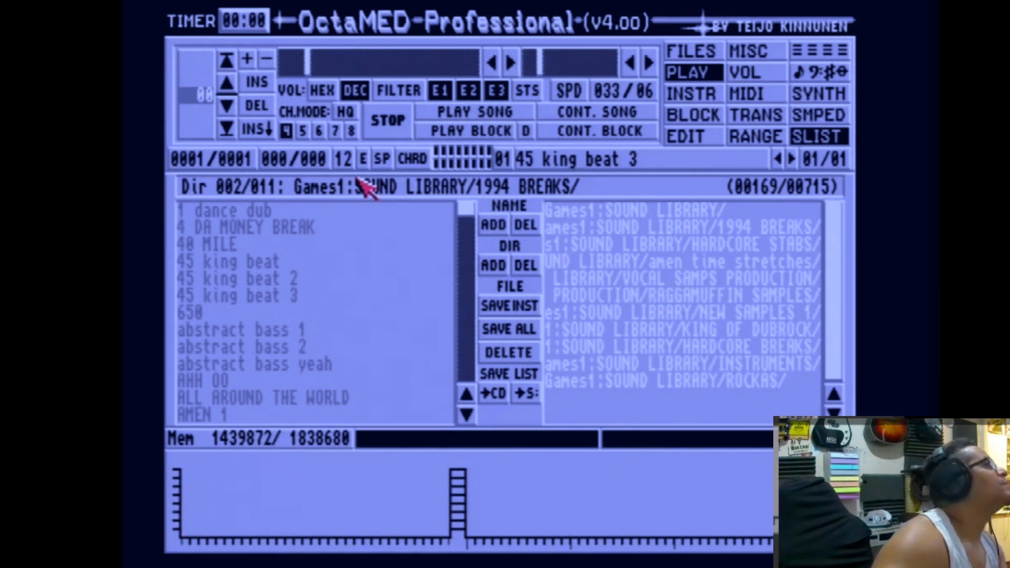
key(q)
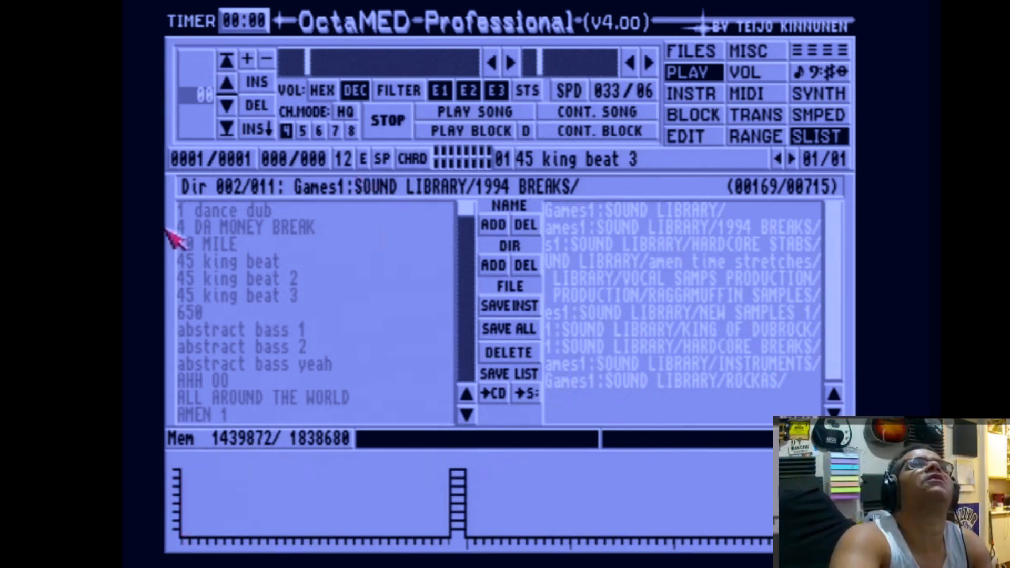
Audition the 45 king beat 2, 45 king beat 3, abstract bass 1, abstract bass 2 and ALL AROUND THE WORLD samples.
click(266, 279)
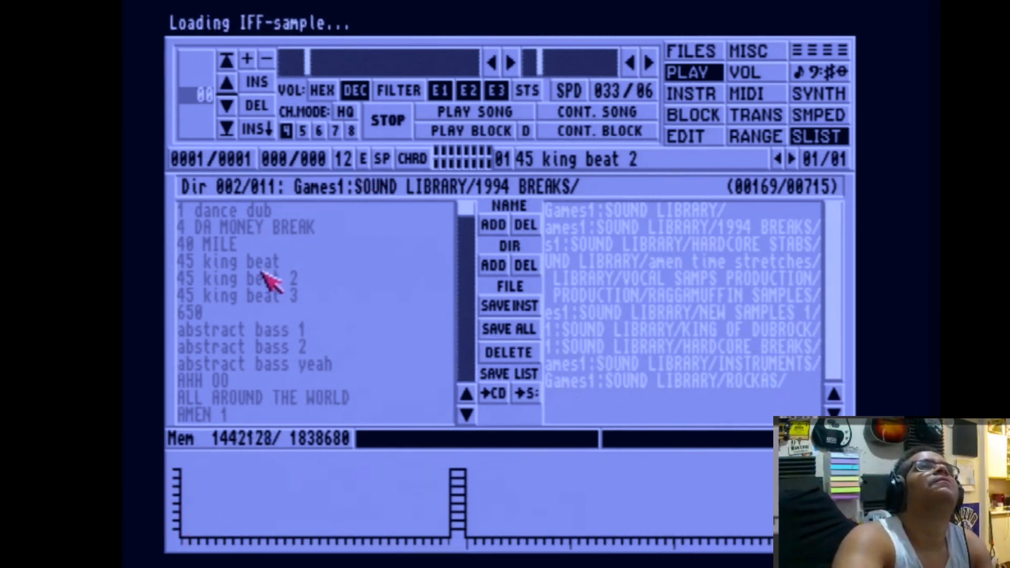
click(267, 297)
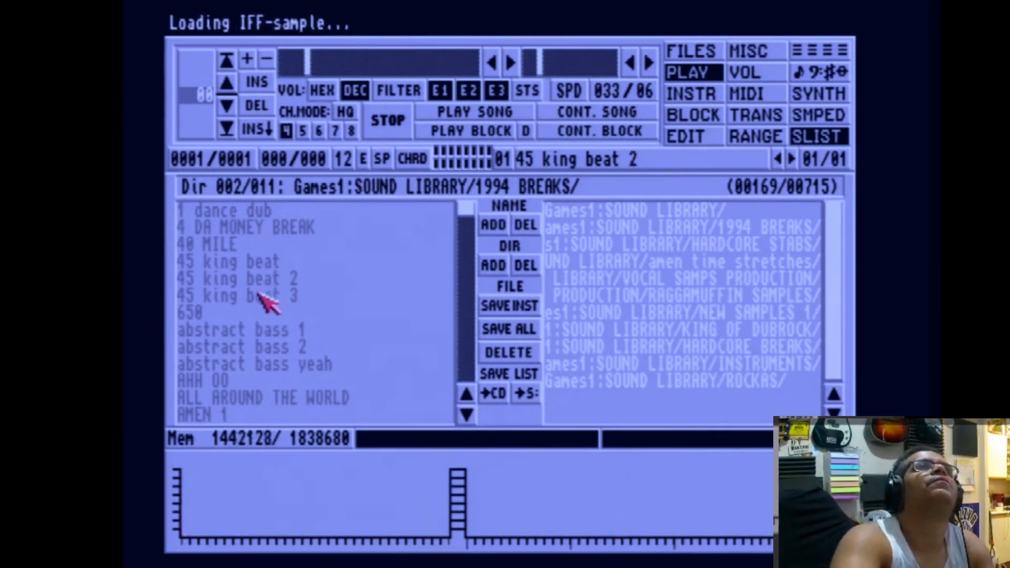
click(242, 332)
click(247, 347)
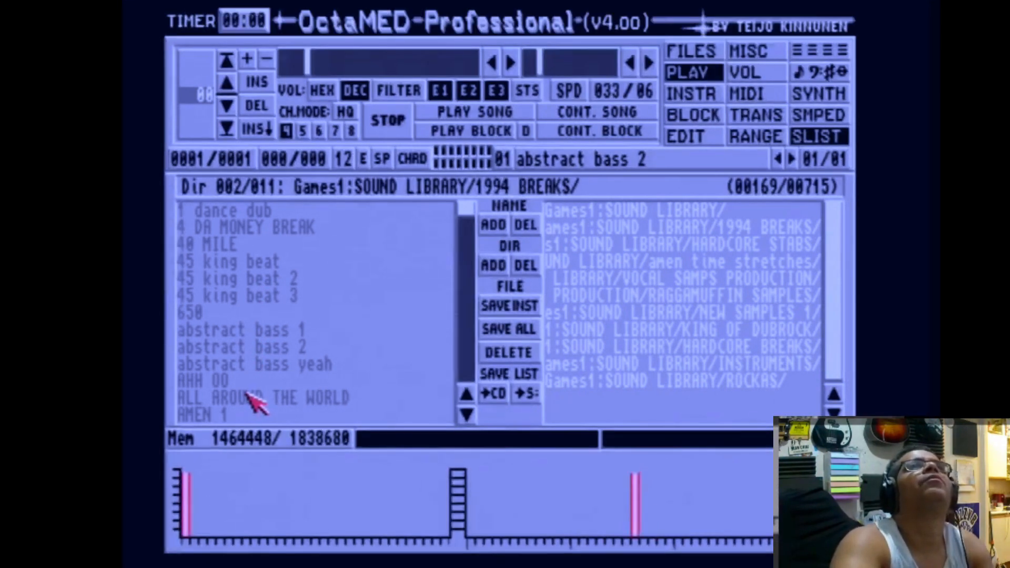
click(253, 400)
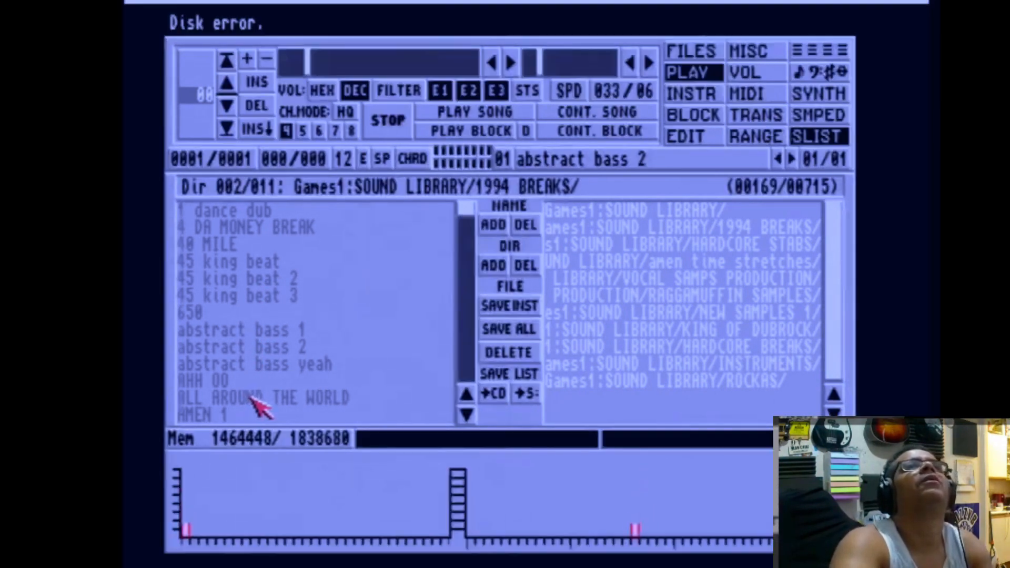
Scroll the 1994 BREAKS list and load the AMEN ORIGINAL sample into instrument 01.
click(466, 415)
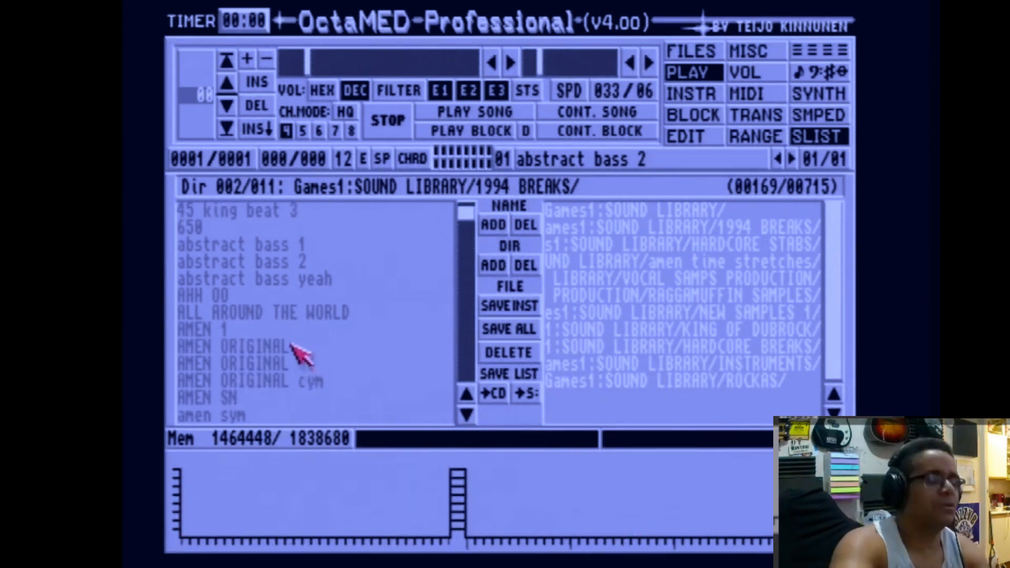
click(292, 346)
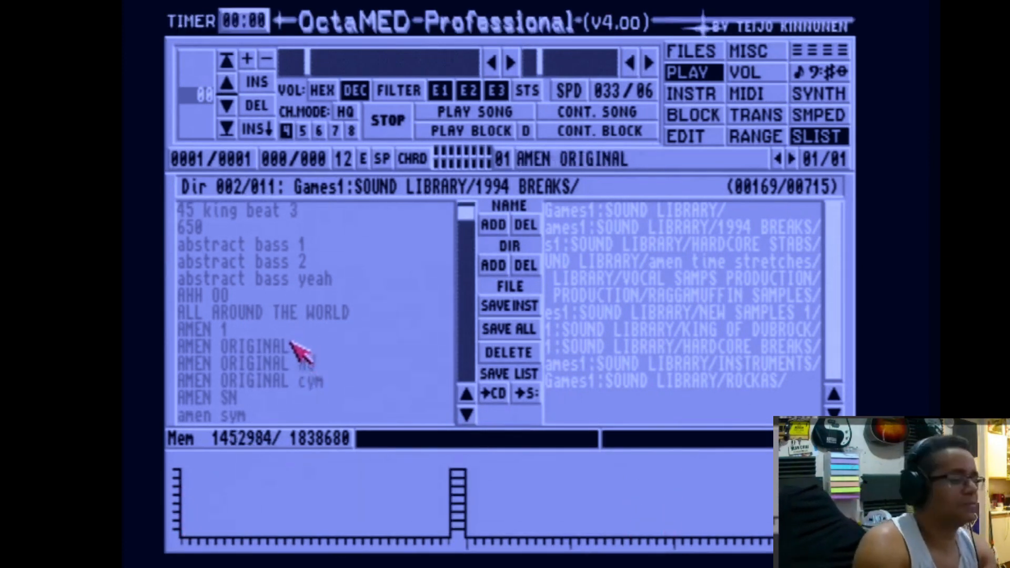
Audition the AMEN ORIGINAL sample at several keyboard octaves.
key(bracketleft)
key(bracketright)
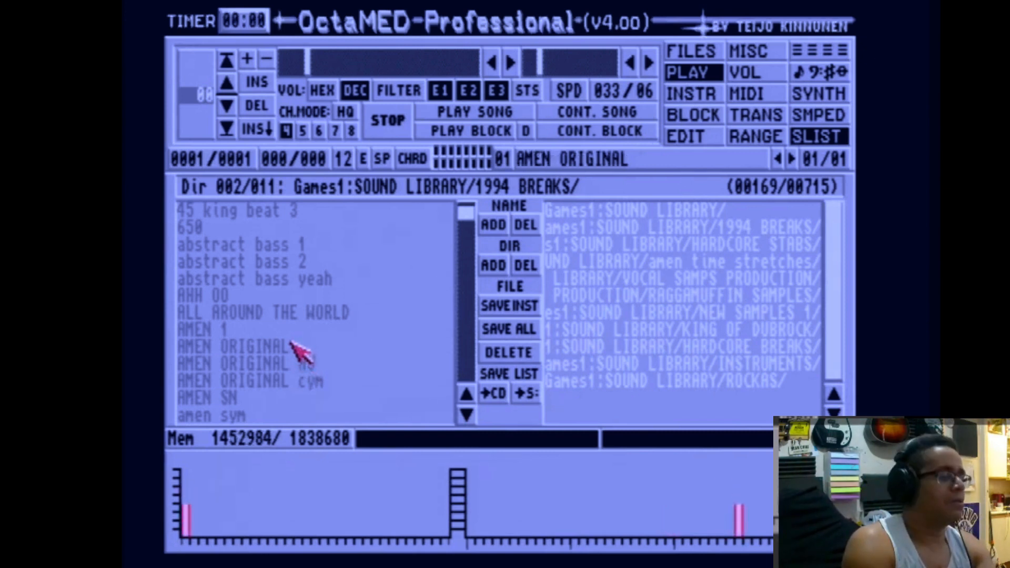
key(F3)
key(q)
key(q)
key(F4)
key(q)
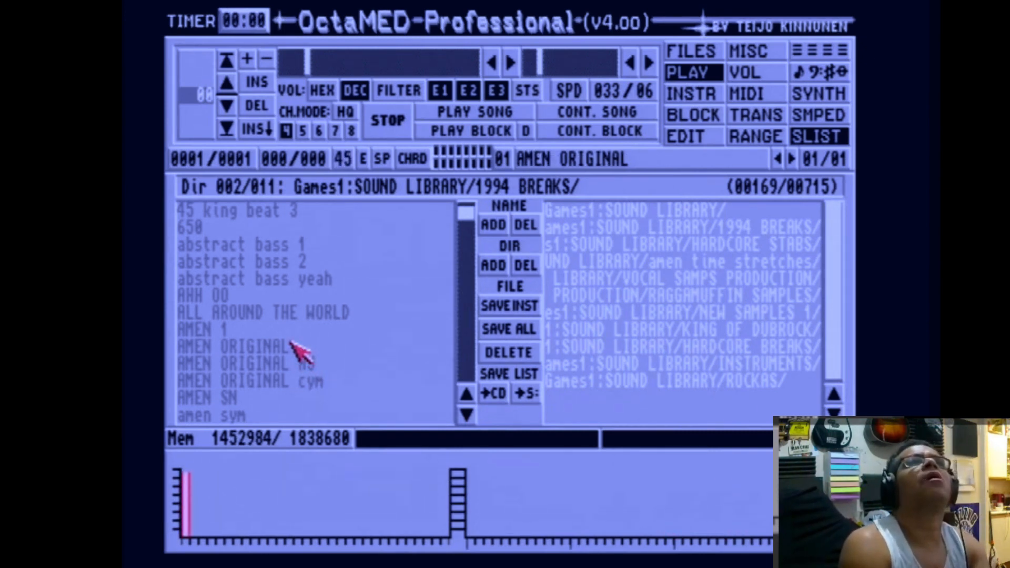
key(F5)
key(q)
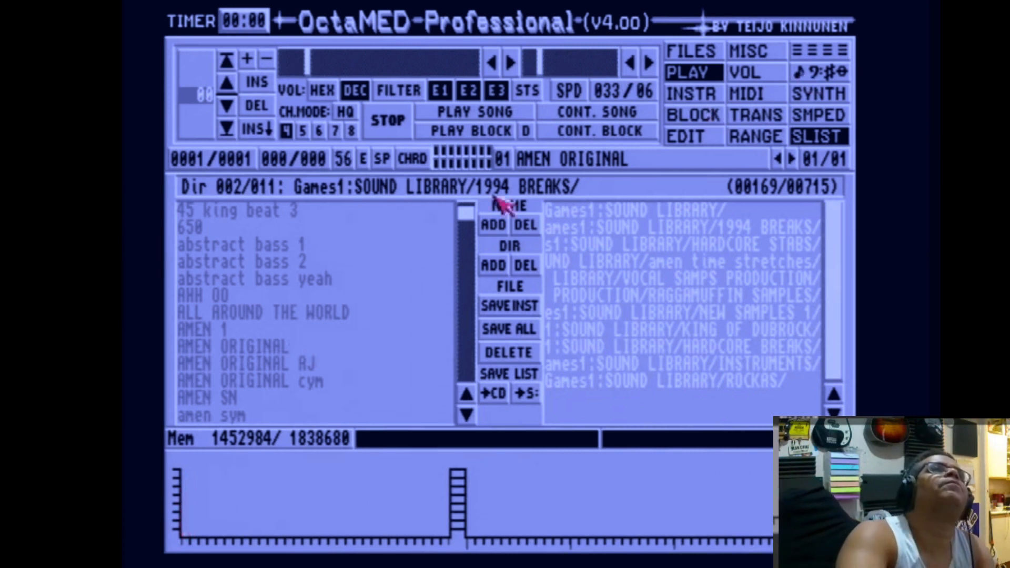
key(q)
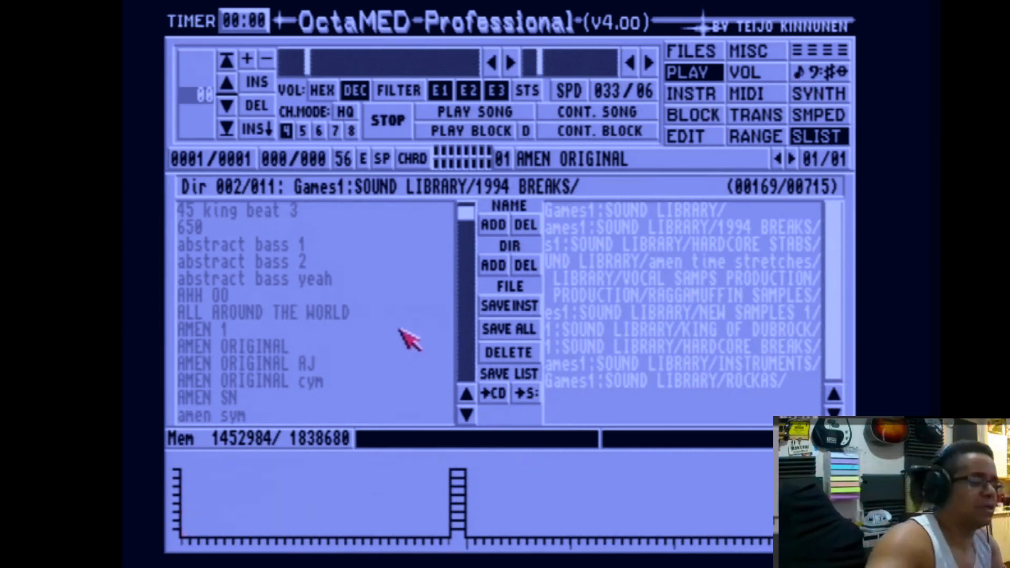
key(q)
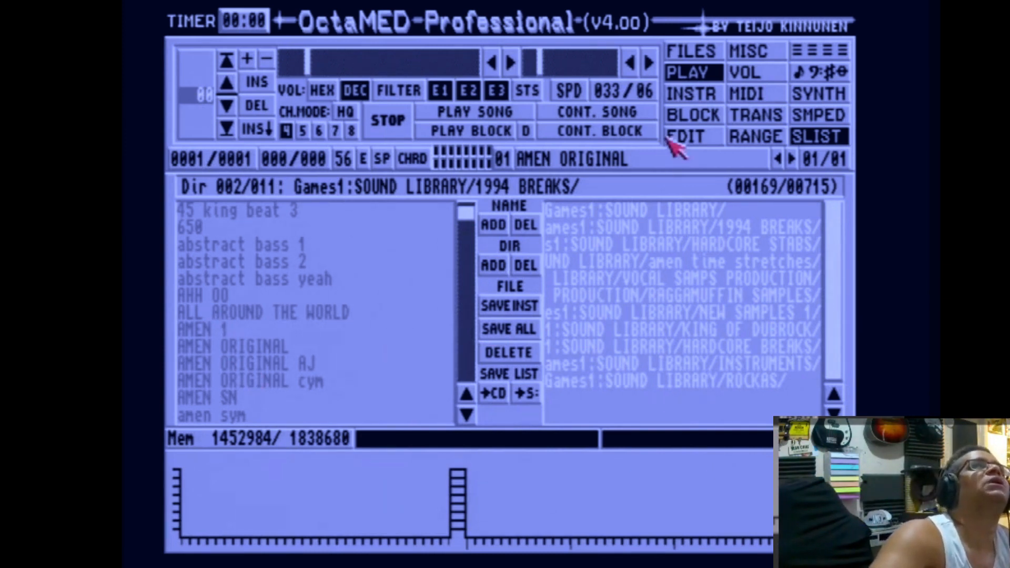
Try the song's play transpose at 11 and 4 while playing the sample, then reset it to 00.
click(750, 119)
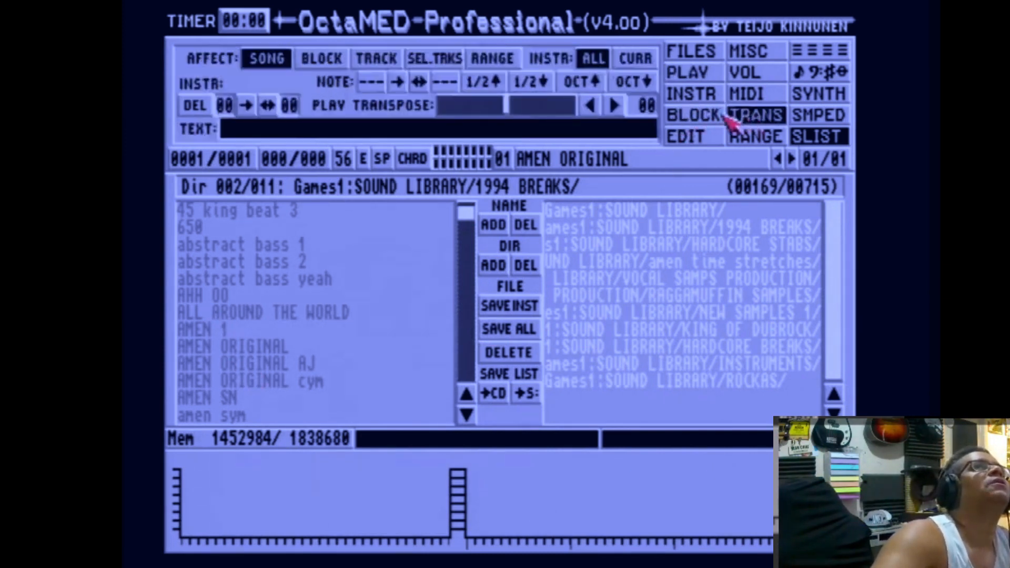
drag(532, 105, 613, 103)
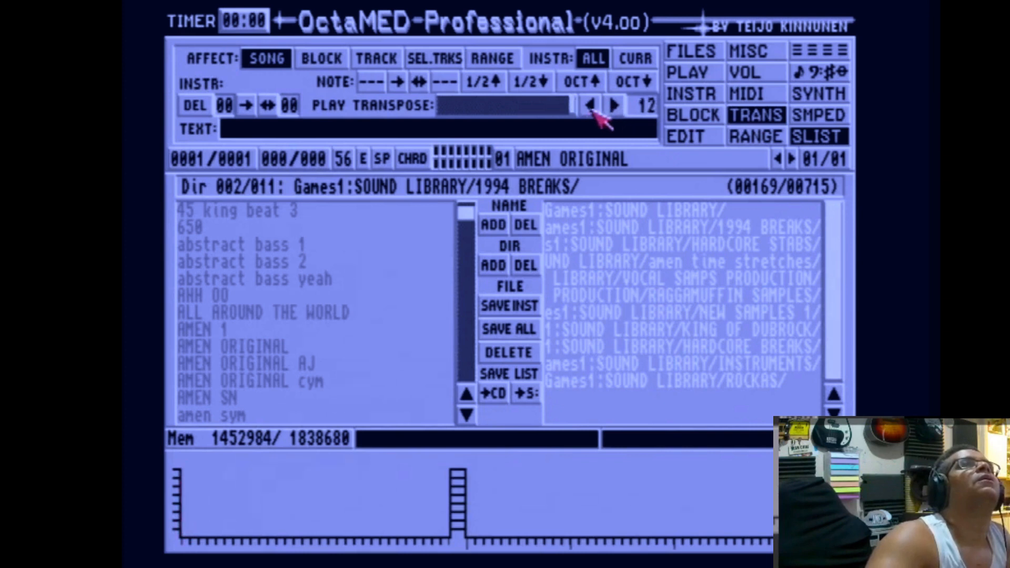
click(591, 105)
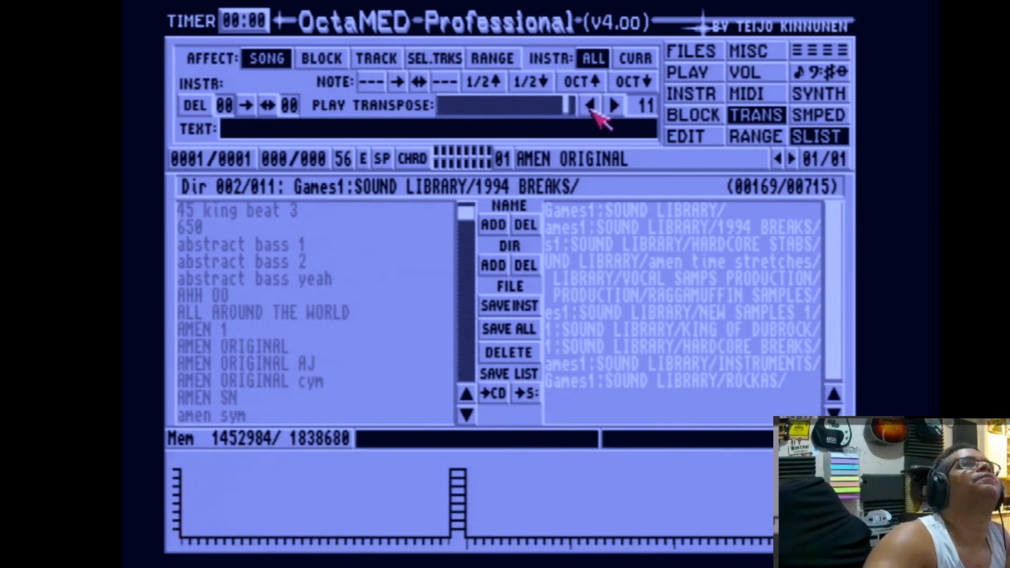
key(q)
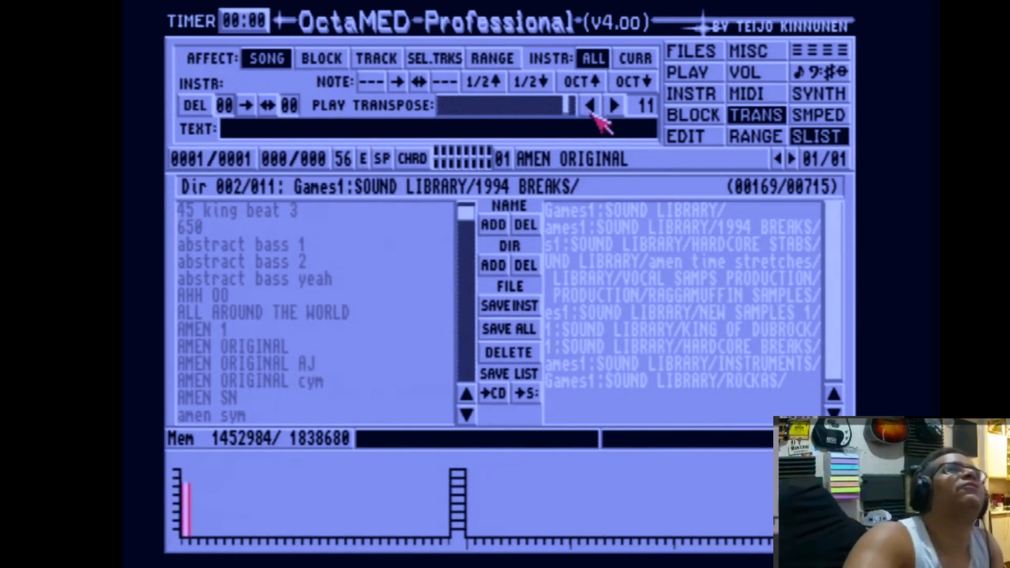
click(280, 351)
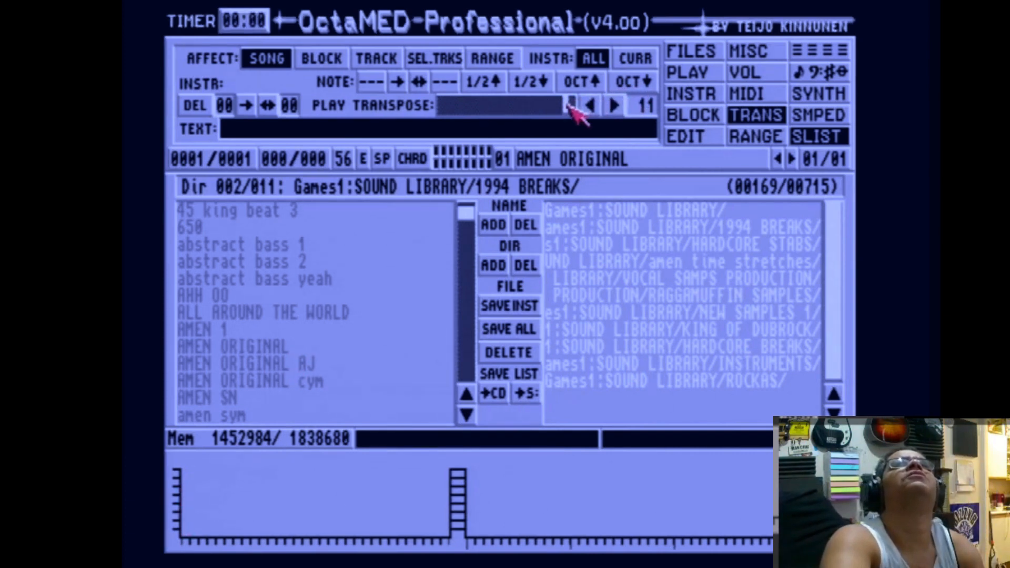
drag(568, 106, 531, 108)
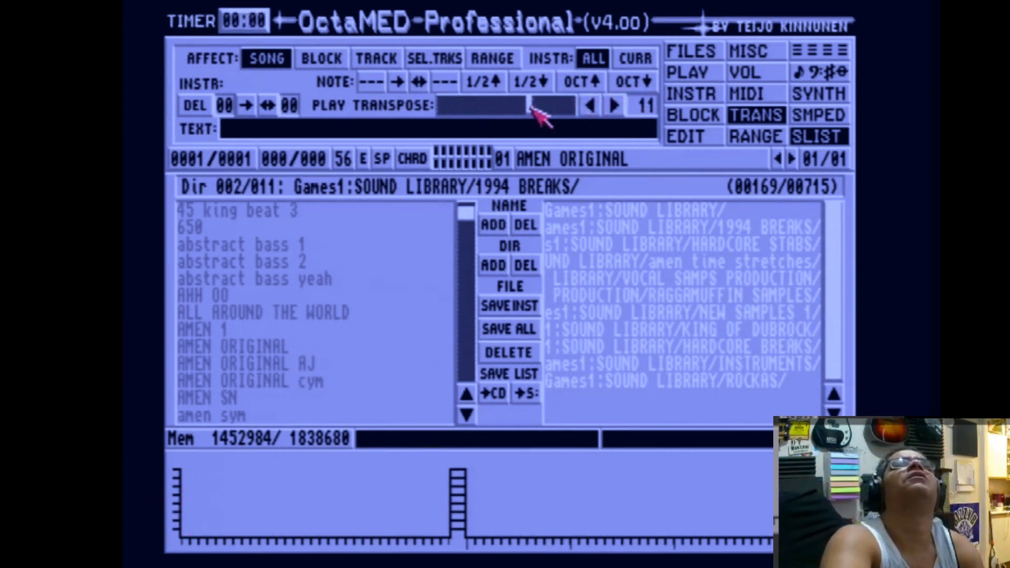
click(586, 107)
click(587, 107)
click(586, 107)
click(586, 107)
key(q)
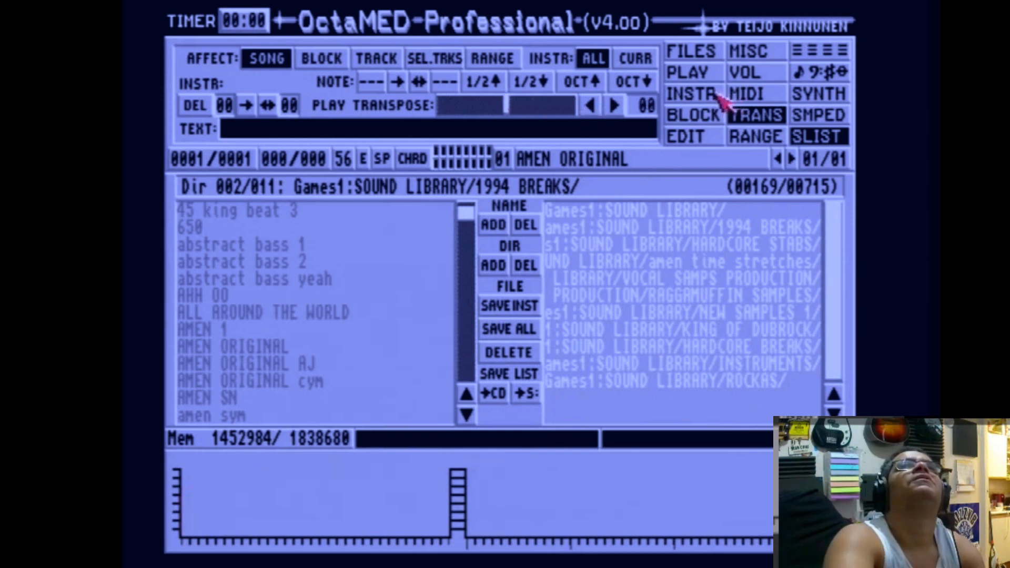
Try raising instrument 01's transpose to 7 while playing, then return it to 0 and replay the sample.
click(710, 97)
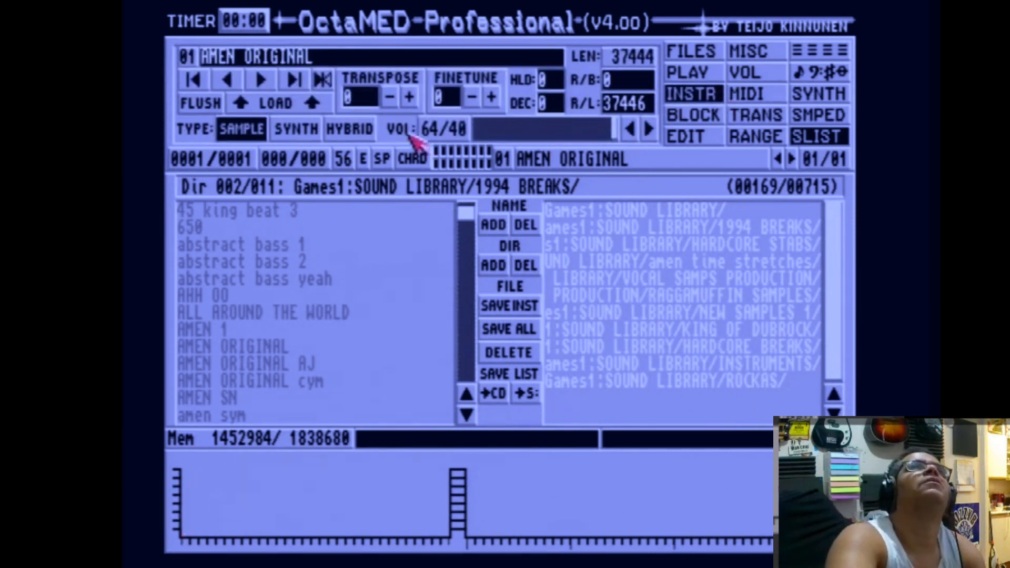
key(q)
click(410, 97)
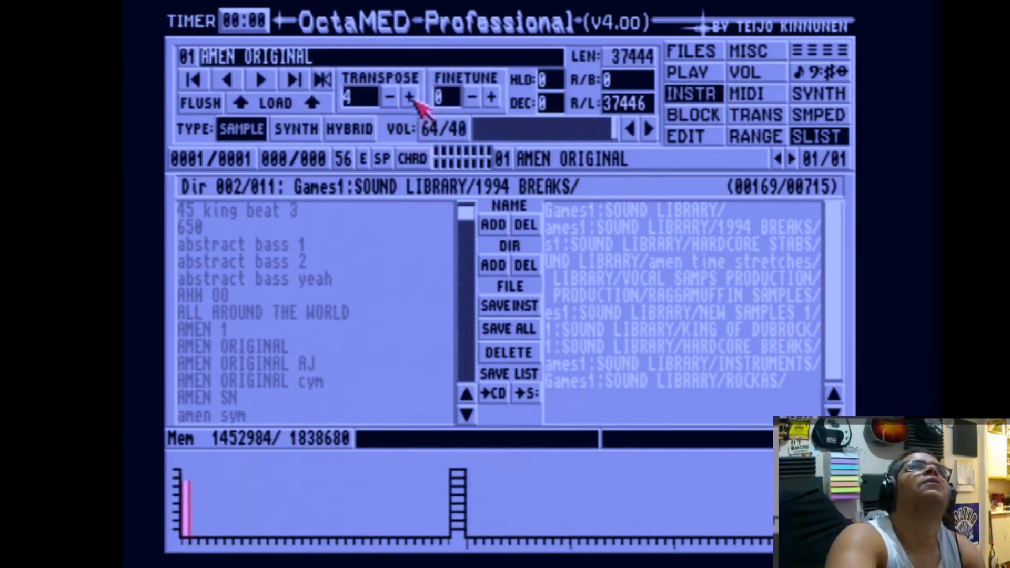
click(412, 99)
click(412, 99)
click(410, 99)
click(394, 99)
click(392, 99)
click(390, 99)
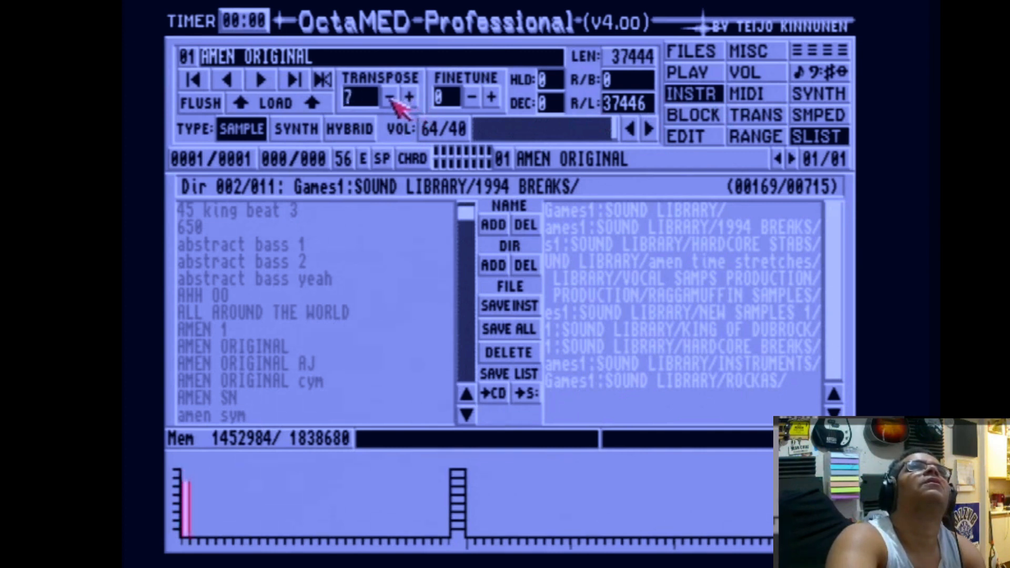
click(391, 99)
click(391, 99)
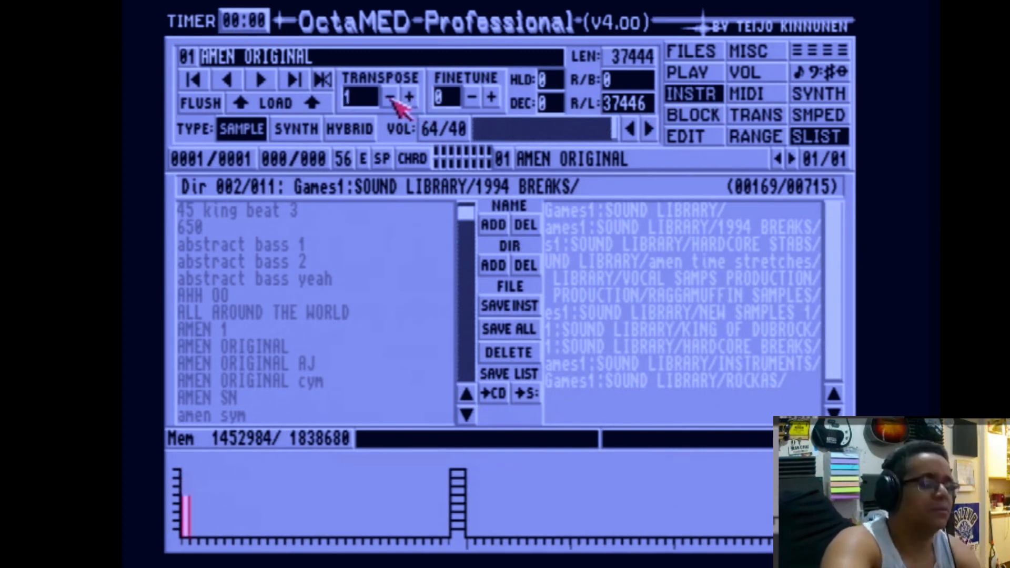
click(391, 99)
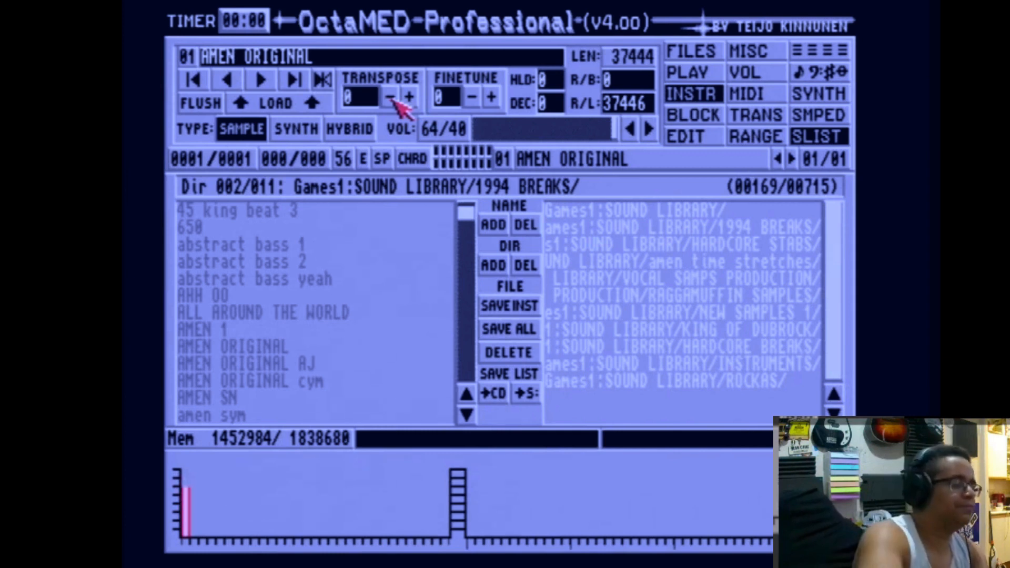
key(q)
key(F4)
key(q)
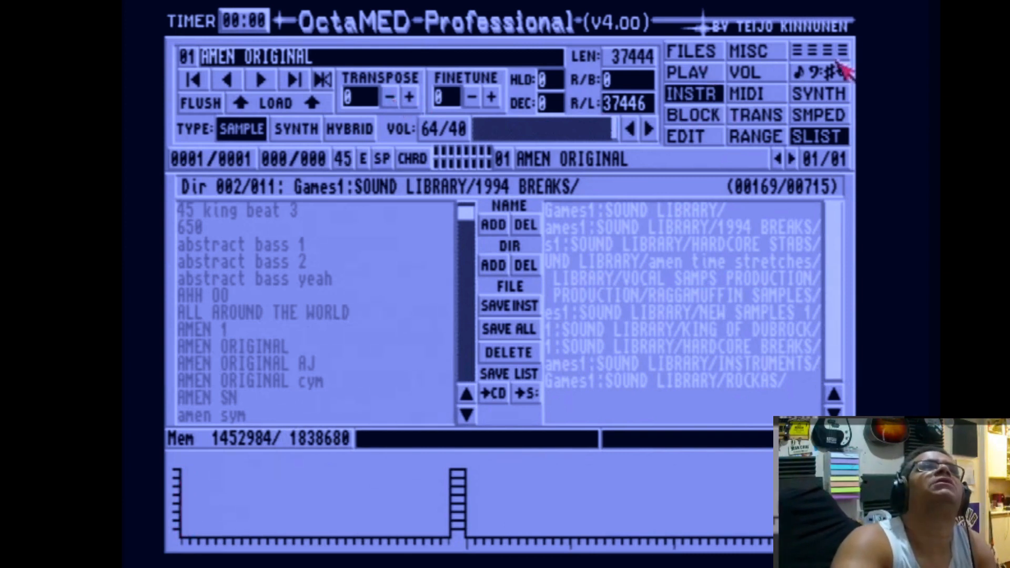
Open AMEN ORIGINAL in the sample editor, zoom in and set a loop with repeat start 9360 and length 28084.
click(835, 53)
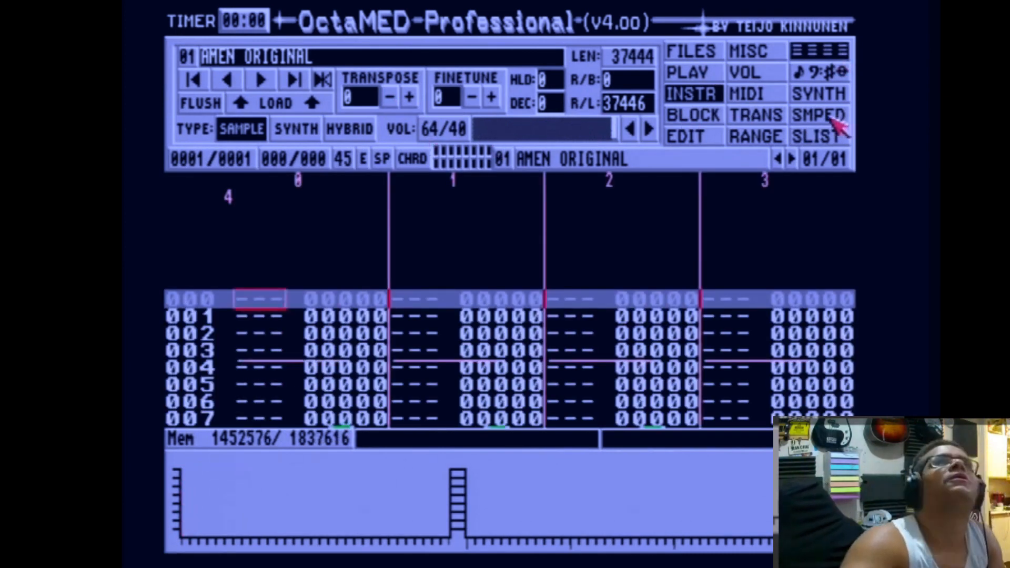
click(833, 118)
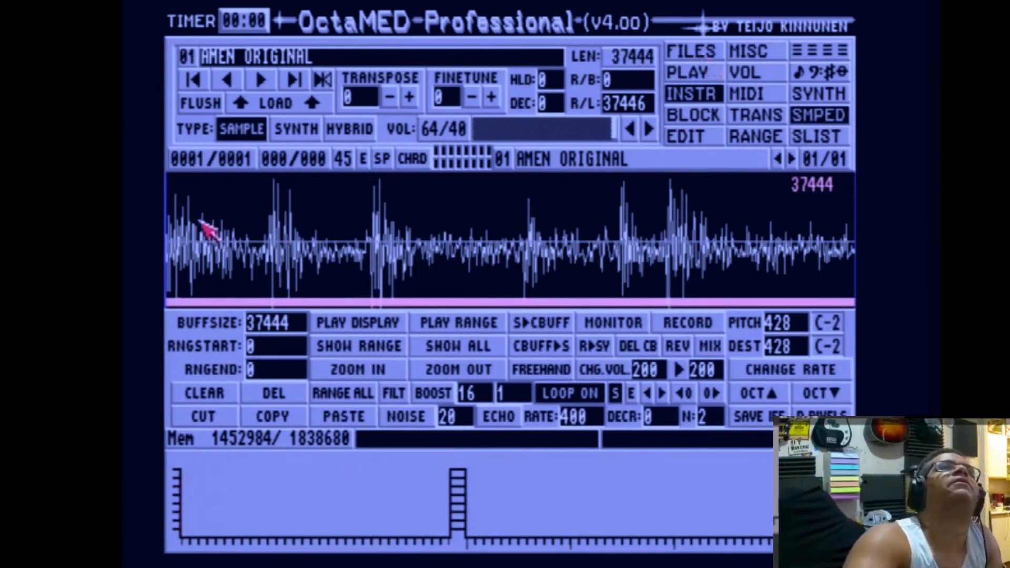
drag(200, 221, 173, 232)
click(335, 372)
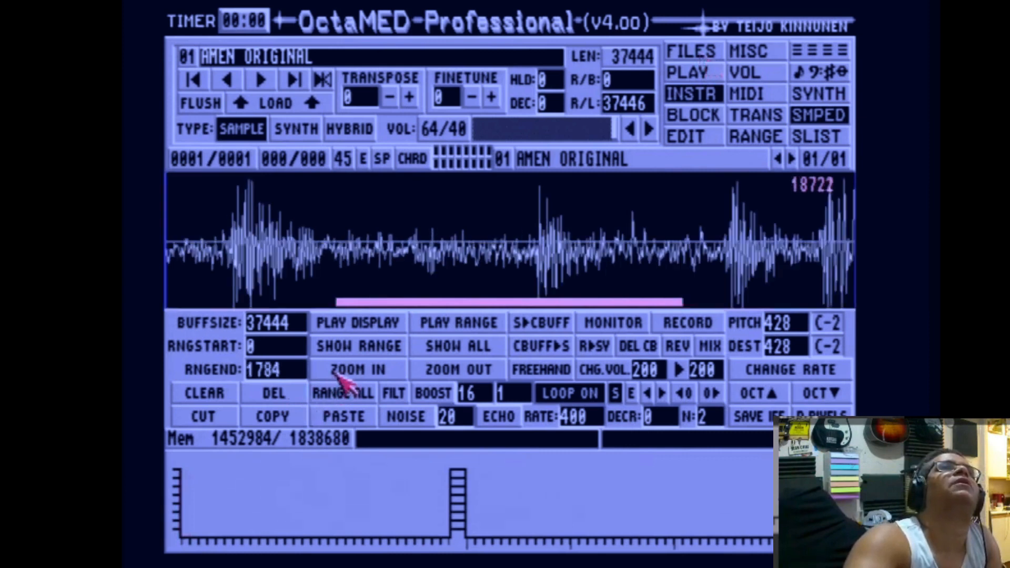
drag(391, 302, 166, 302)
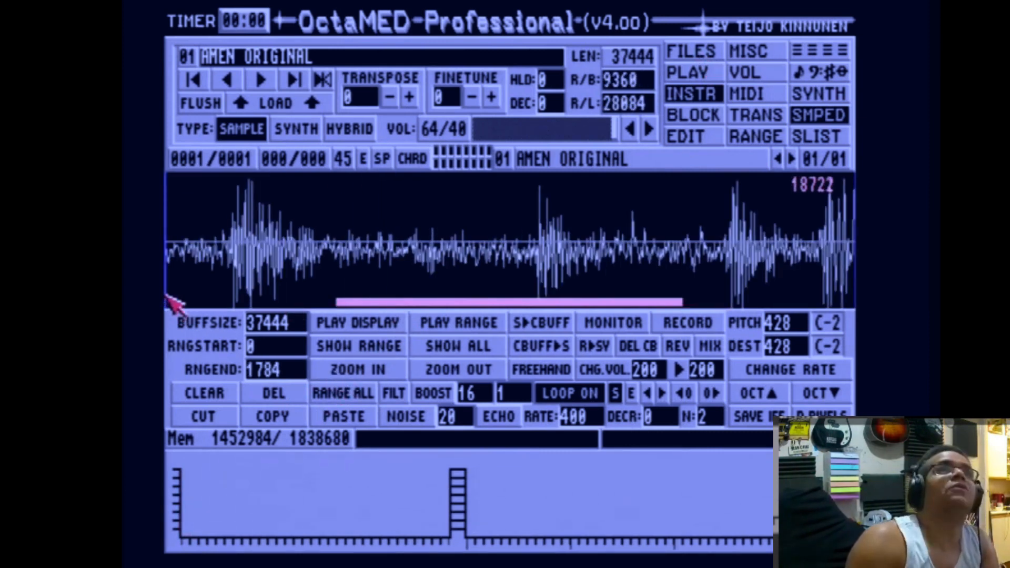
click(286, 299)
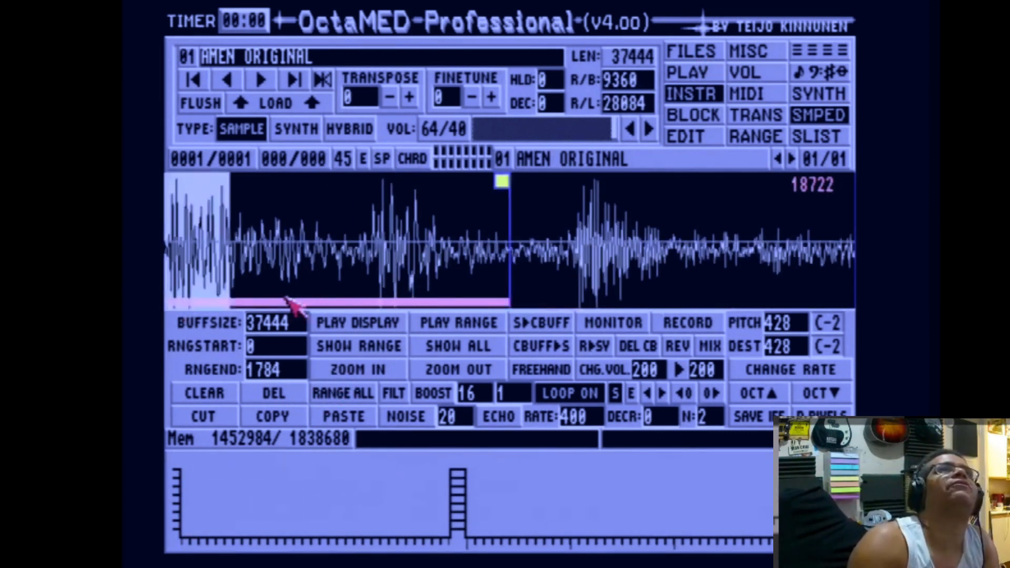
click(286, 299)
click(286, 299)
key(q)
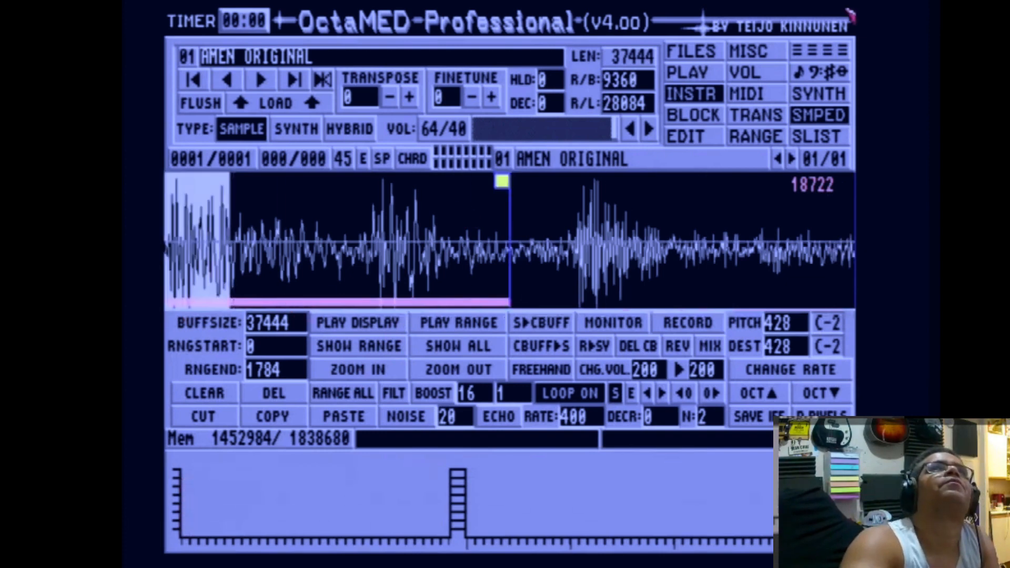
Return to the pattern editor and play the looped sample several times.
click(703, 51)
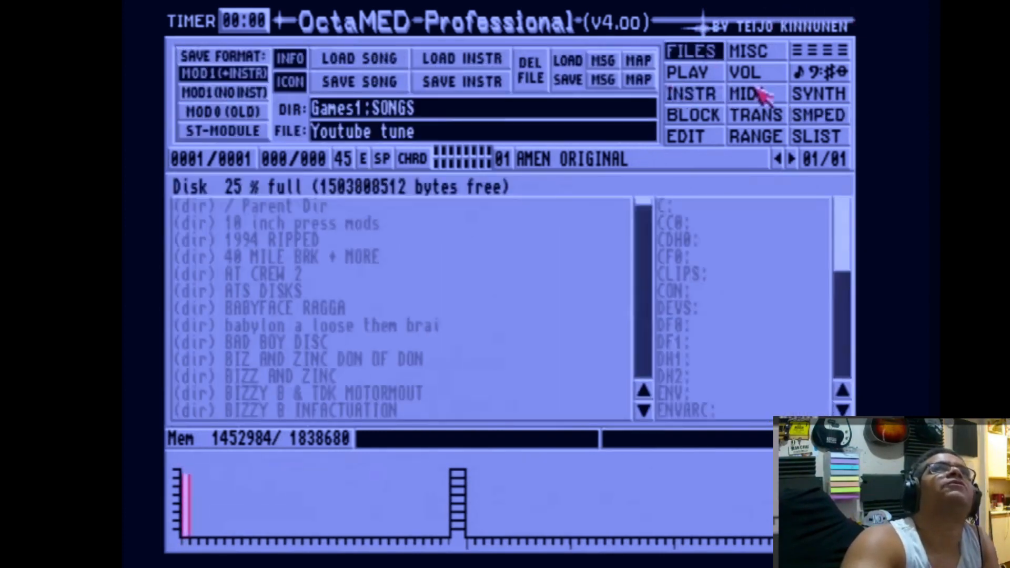
click(824, 55)
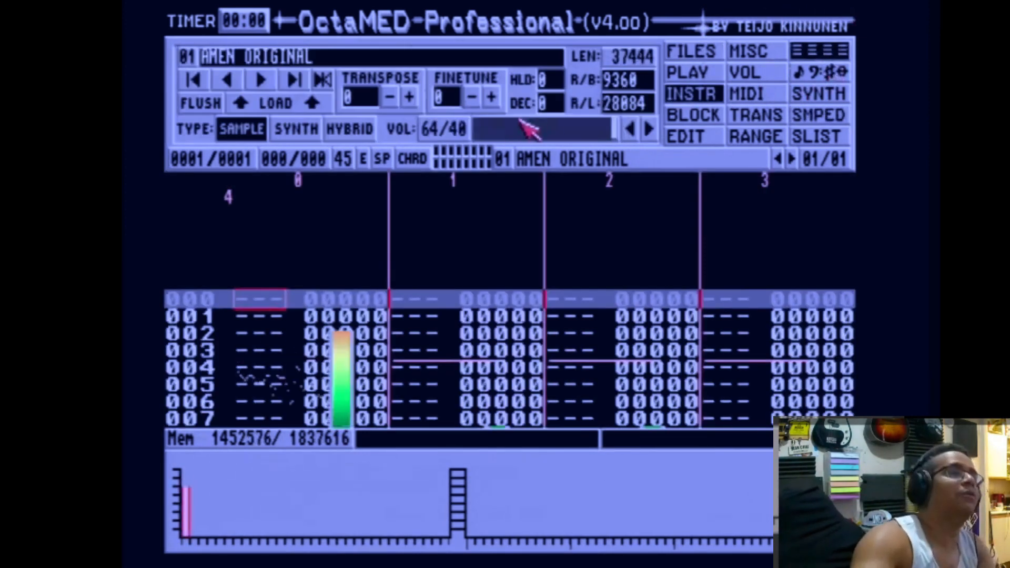
key(q)
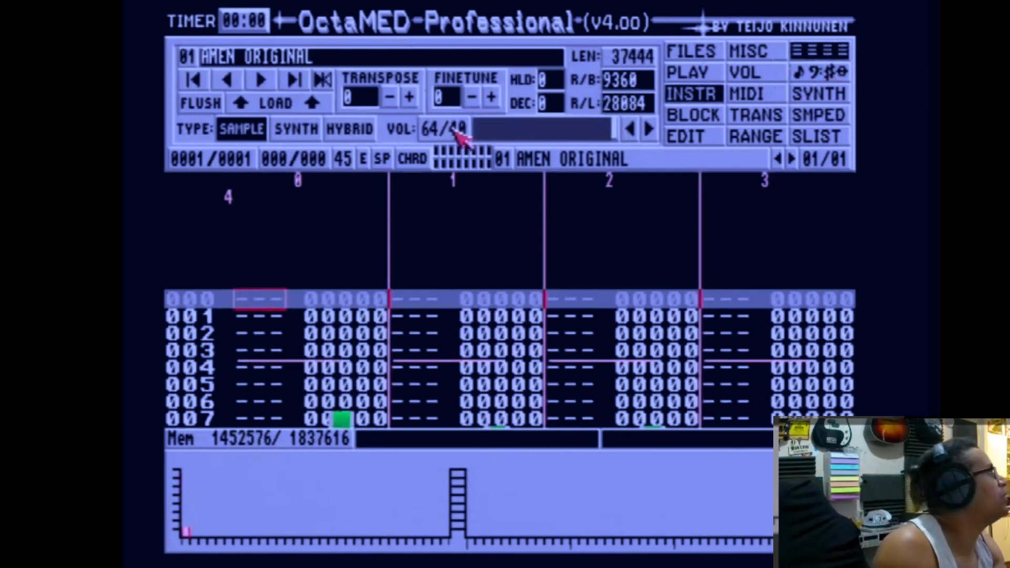
key(q)
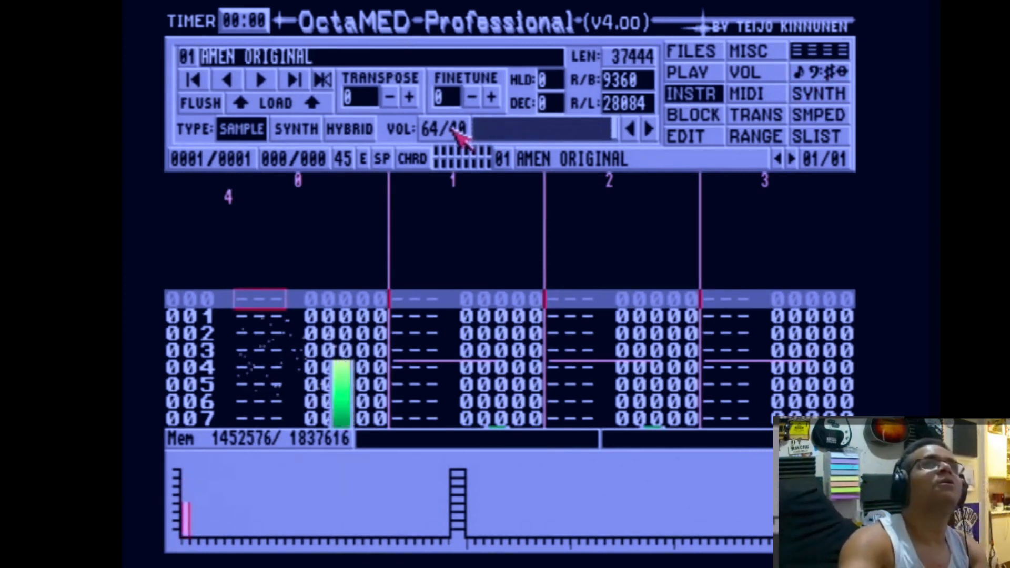
key(q)
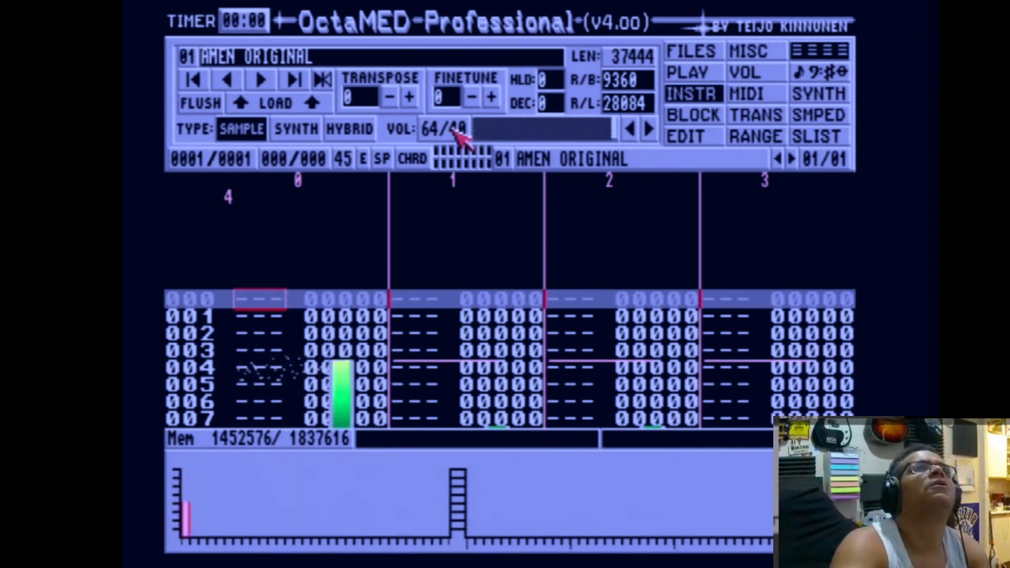
key(q)
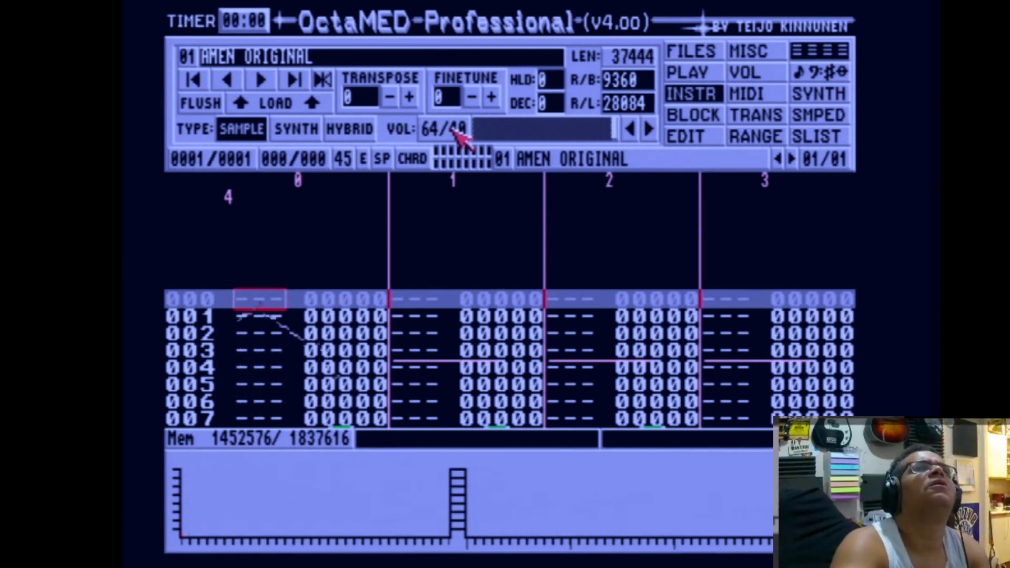
key(q)
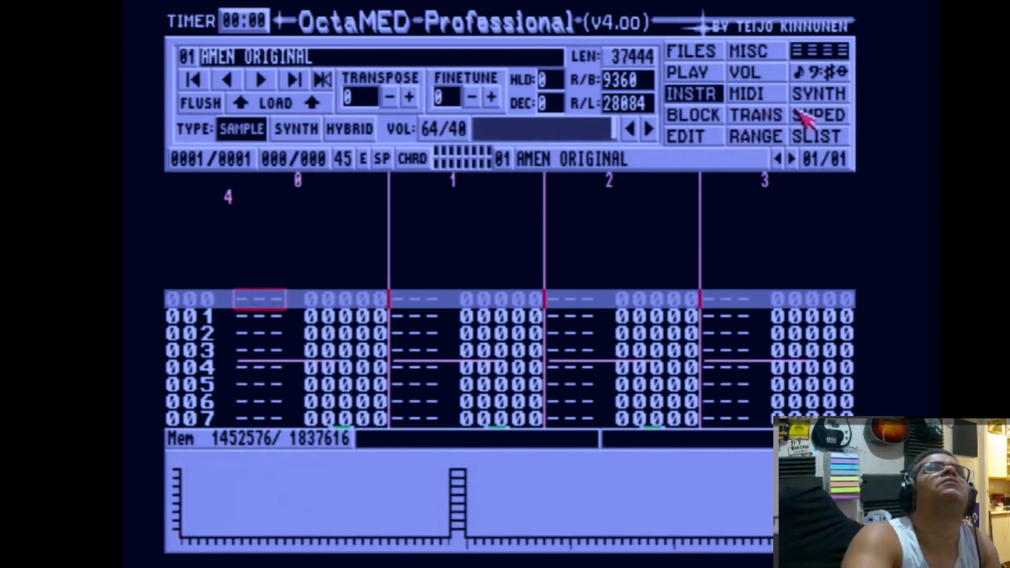
Turn off the AMEN ORIGINAL sample's loop in the sample editor and return to the pattern editor.
click(811, 116)
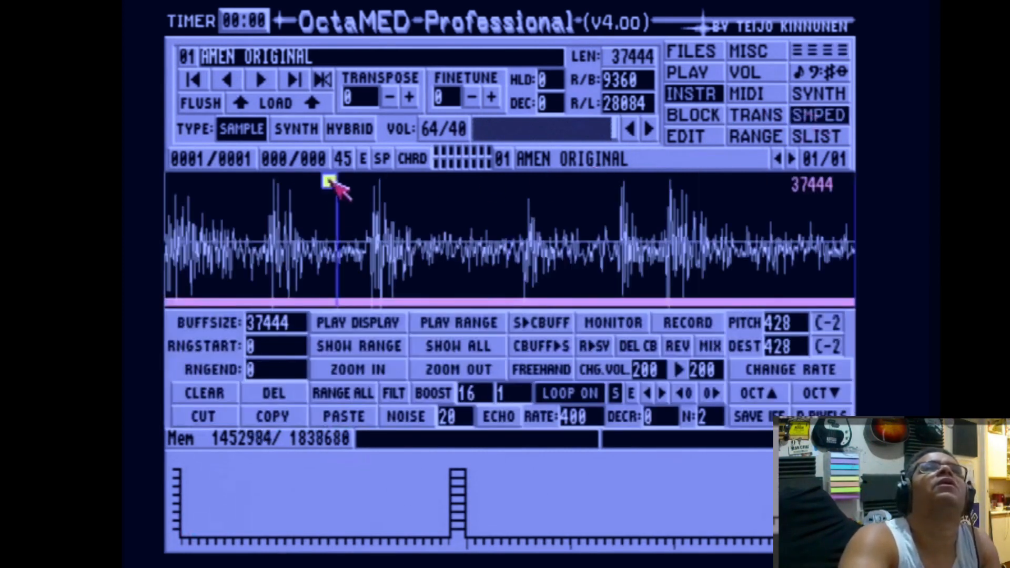
click(571, 389)
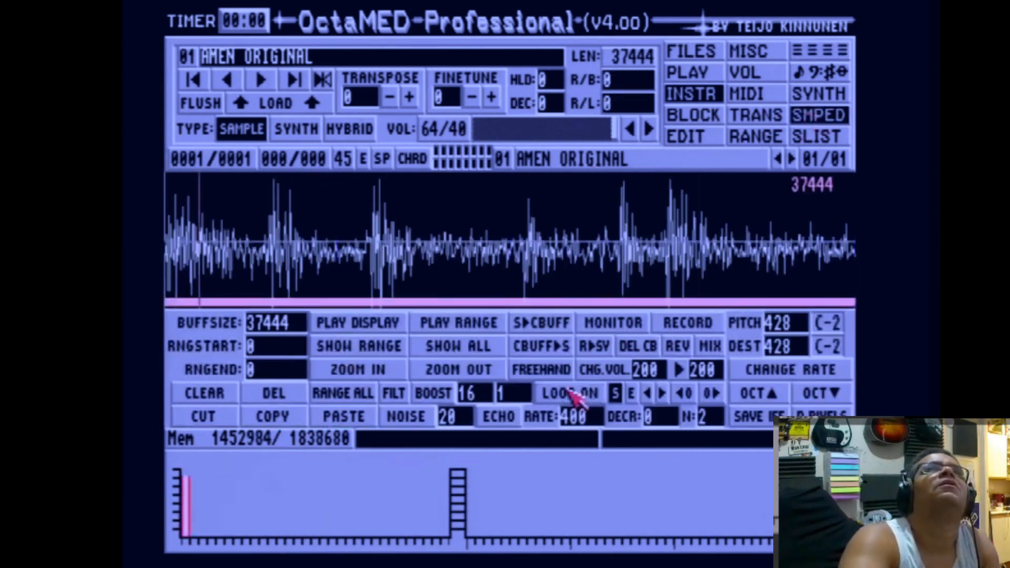
click(813, 50)
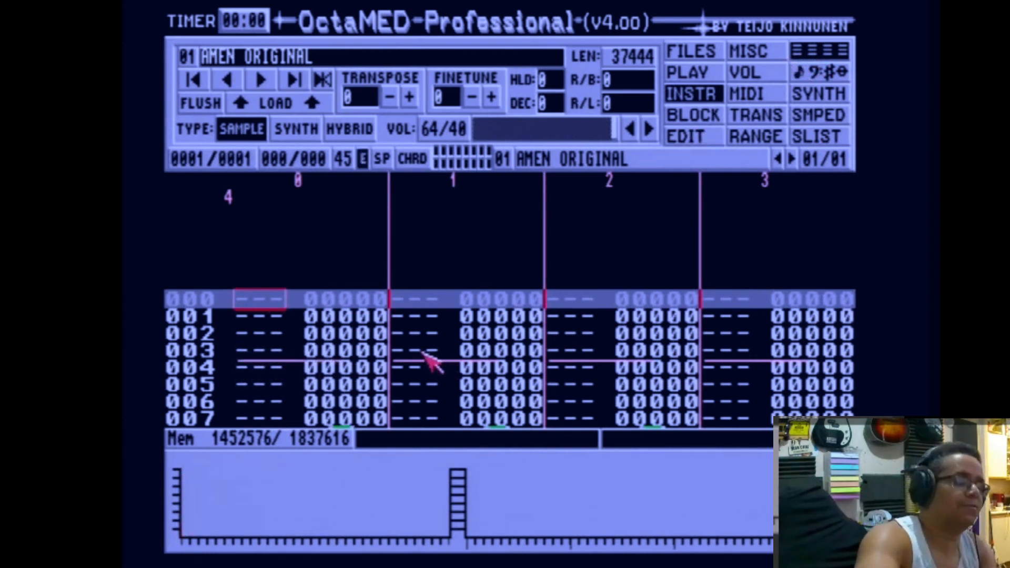
Enter an H-5 note of instrument 01 in track 0 of the block.
key(F7)
key(u)
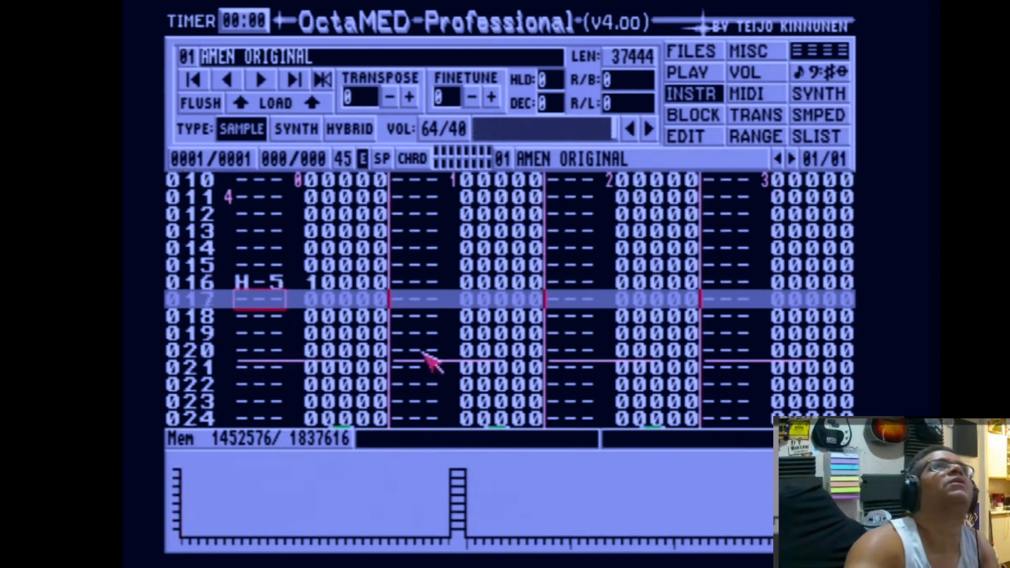
Play the current block from the start and stop playback.
key(F9)
key(u)
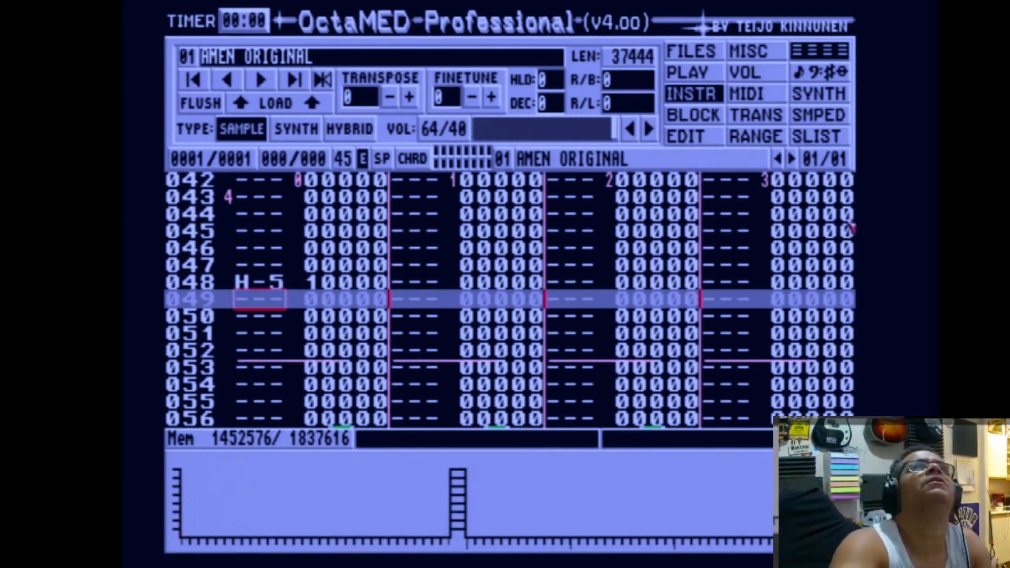
click(678, 77)
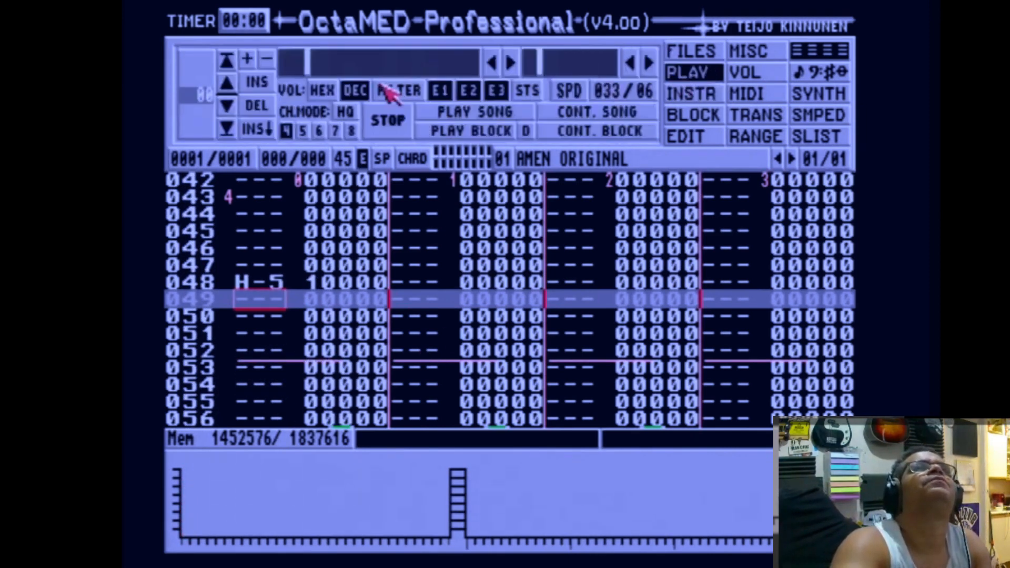
click(459, 133)
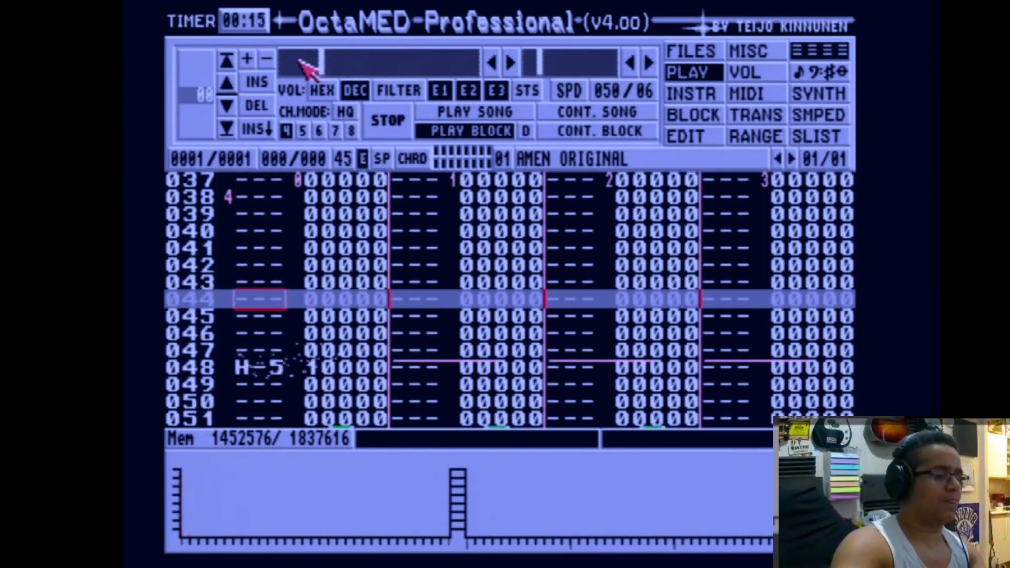
key(space)
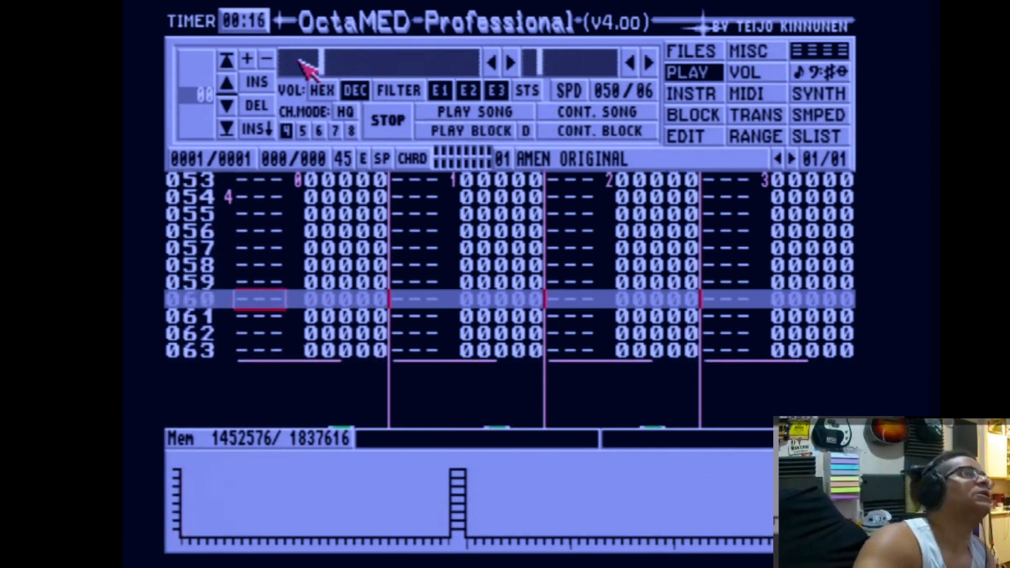
Audition the AMEN ORIGINAL instrument by playing a note key several times.
key(z)
key(z)
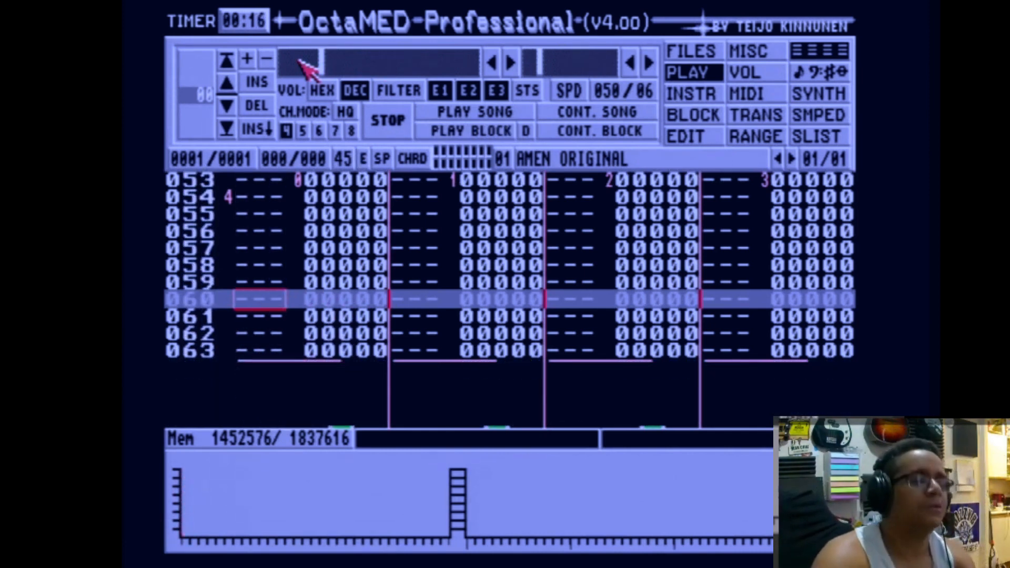
key(z)
key(z)
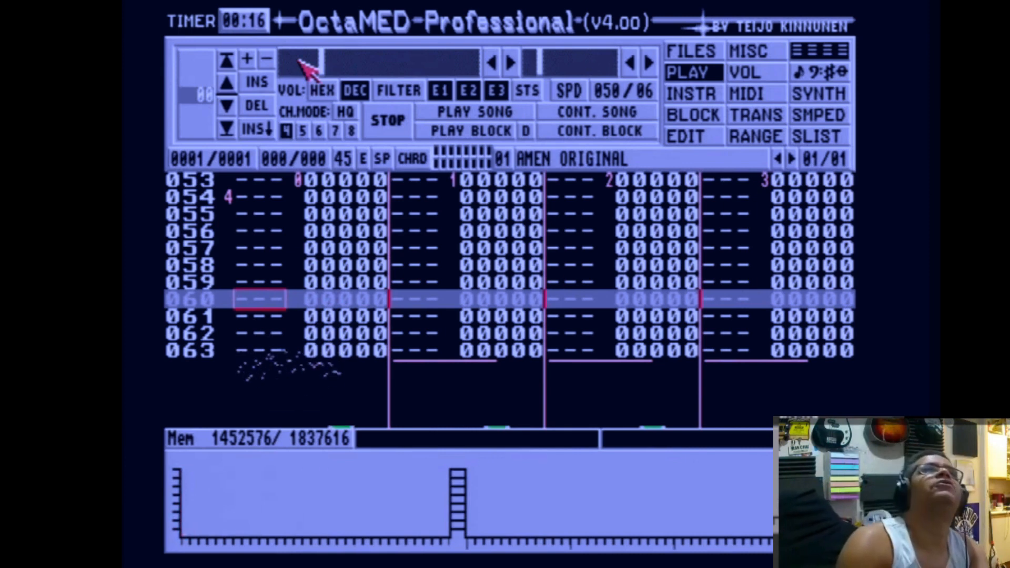
key(z)
Select instrument 02 and load samples from the 1994 BREAKS sample list into it, ending with AMEN SN.
key(alt+Right)
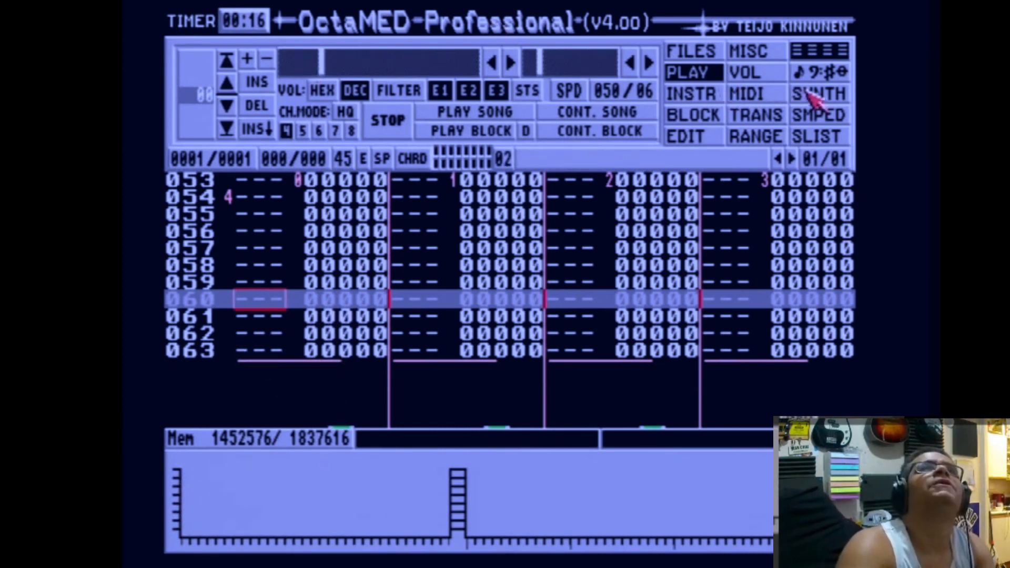
click(817, 114)
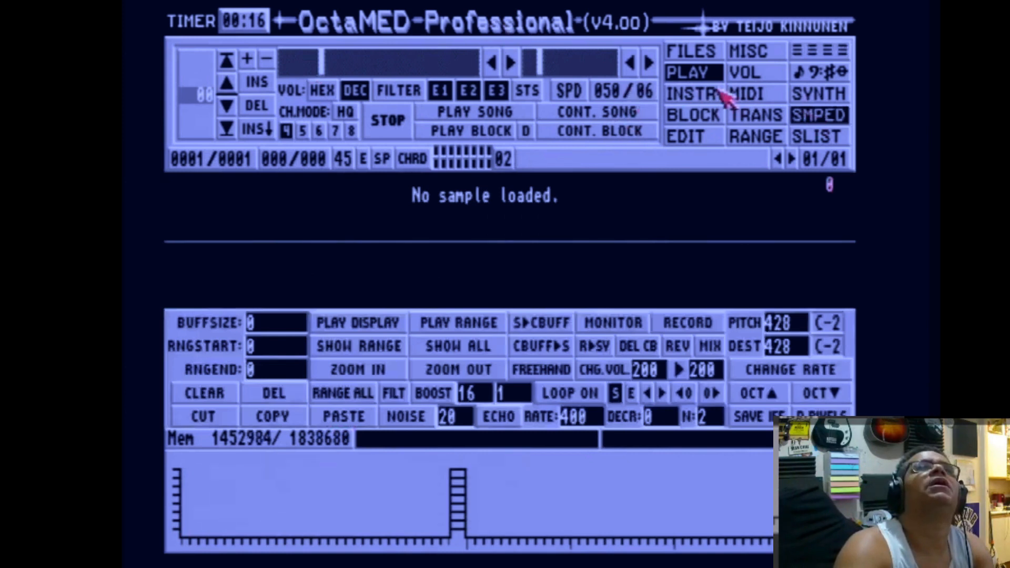
click(695, 94)
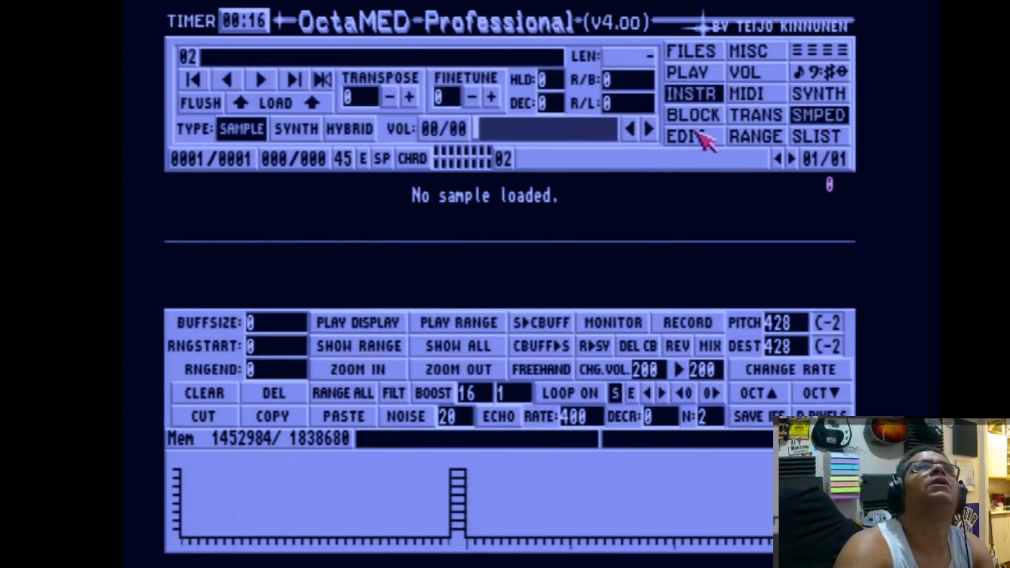
click(821, 136)
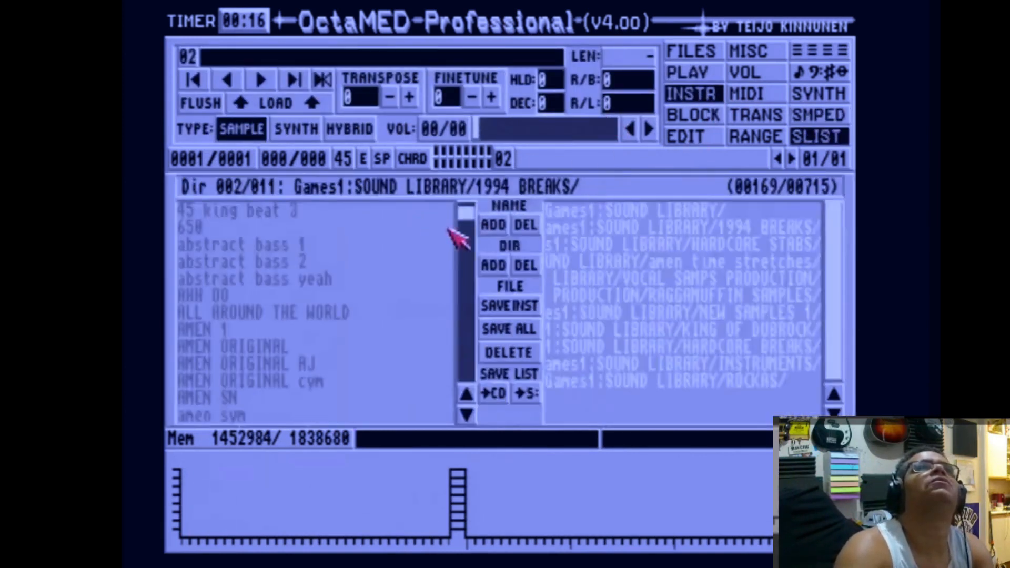
click(315, 368)
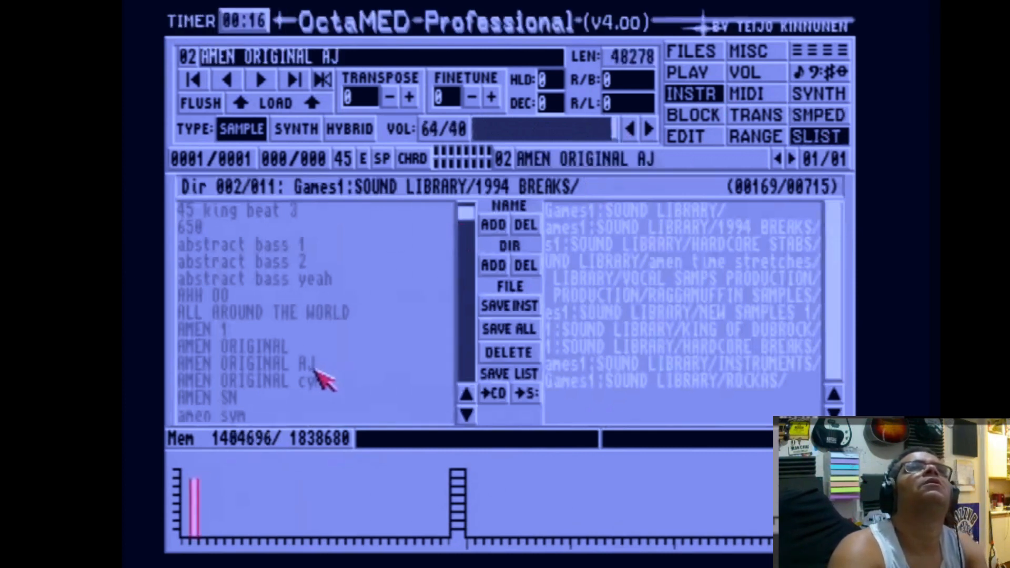
click(309, 384)
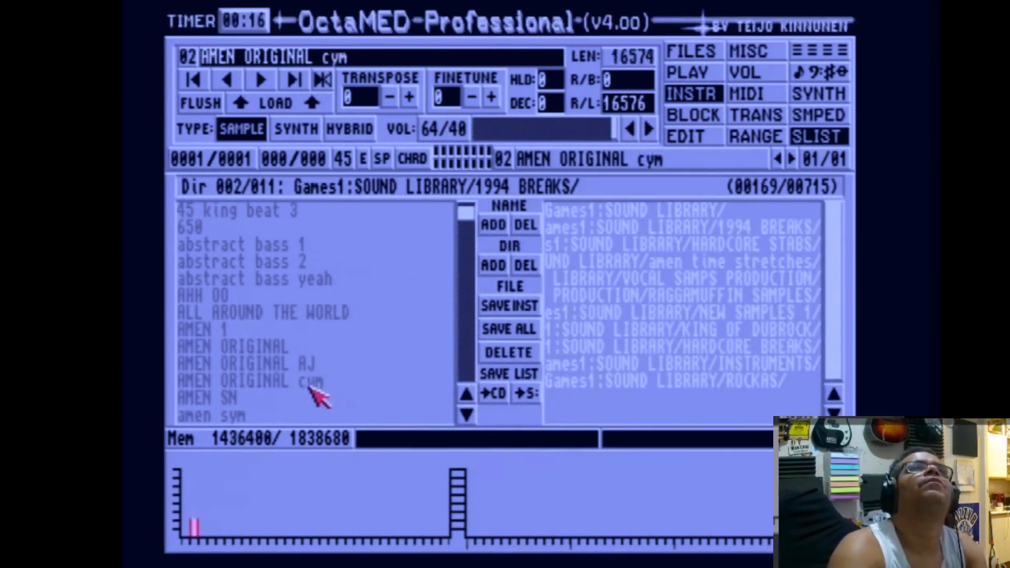
click(243, 399)
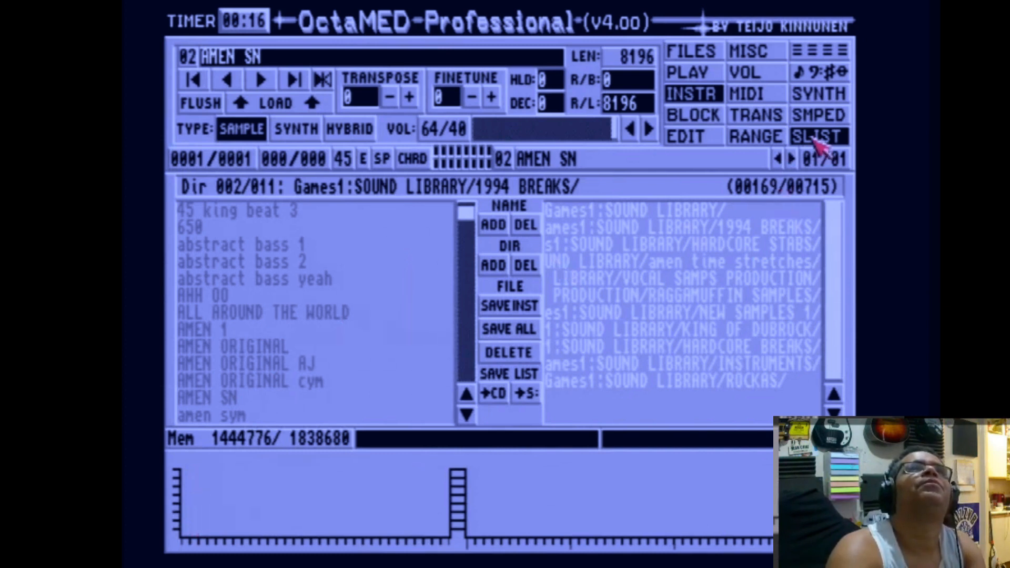
Turn off the AMEN SN sample's loop in the sample editor and return to the pattern editor.
click(828, 119)
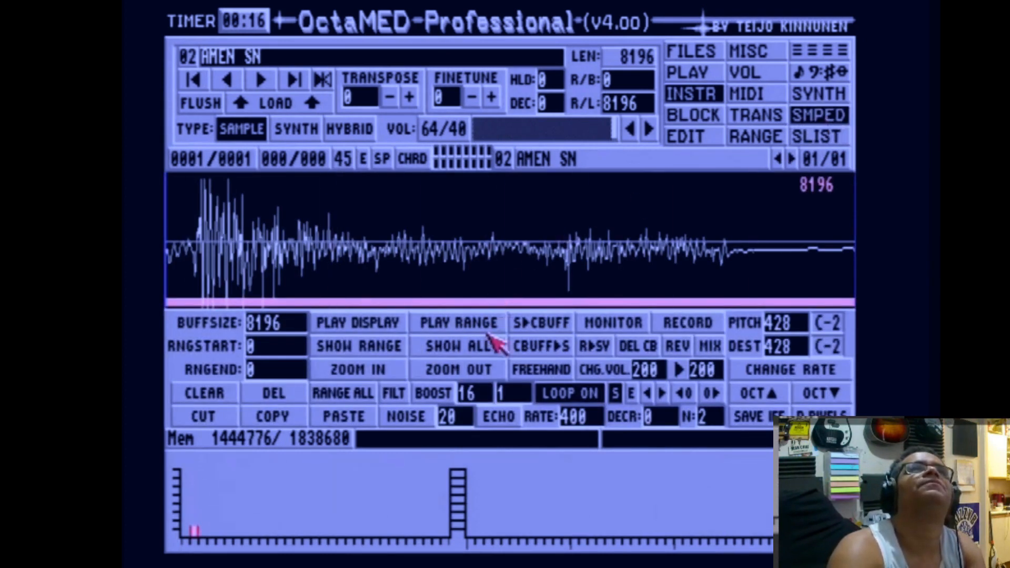
click(575, 392)
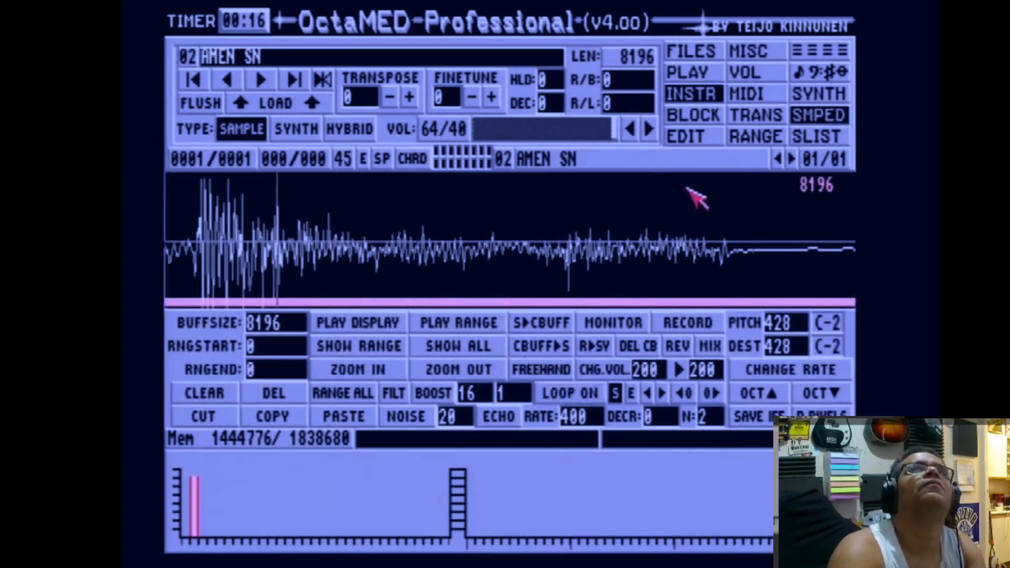
click(813, 51)
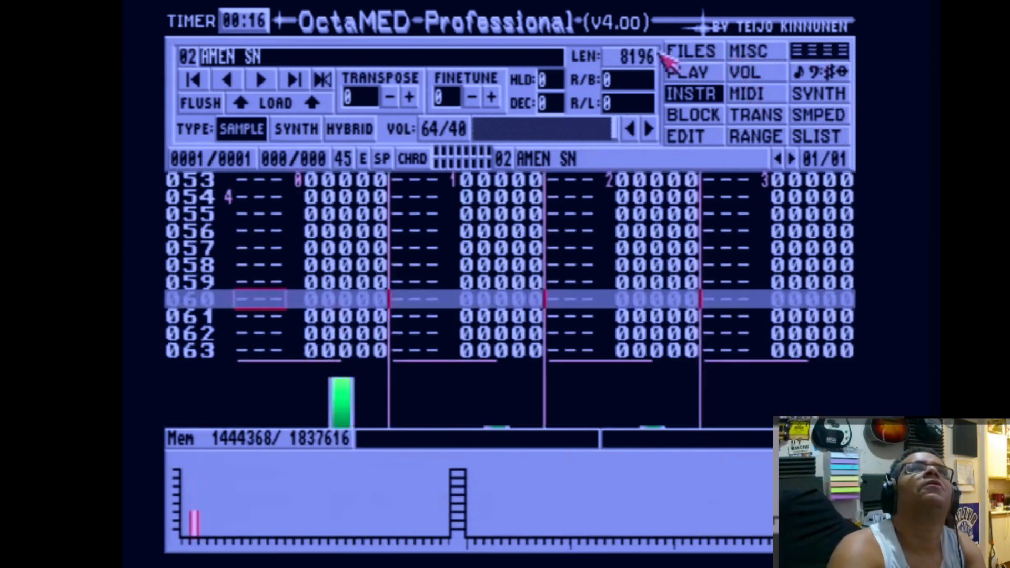
Play the block to hear the current pattern.
click(695, 52)
click(679, 73)
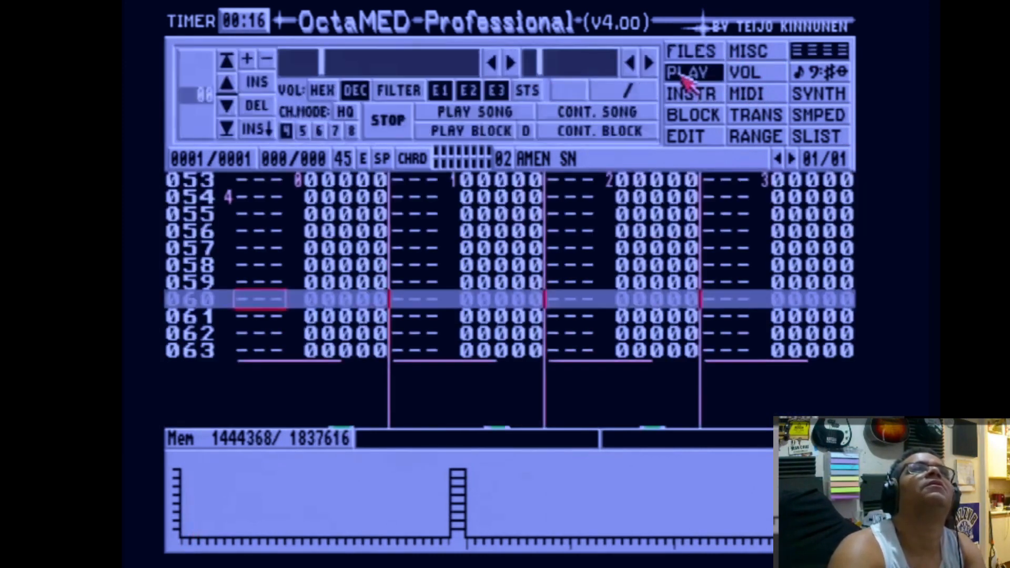
click(472, 130)
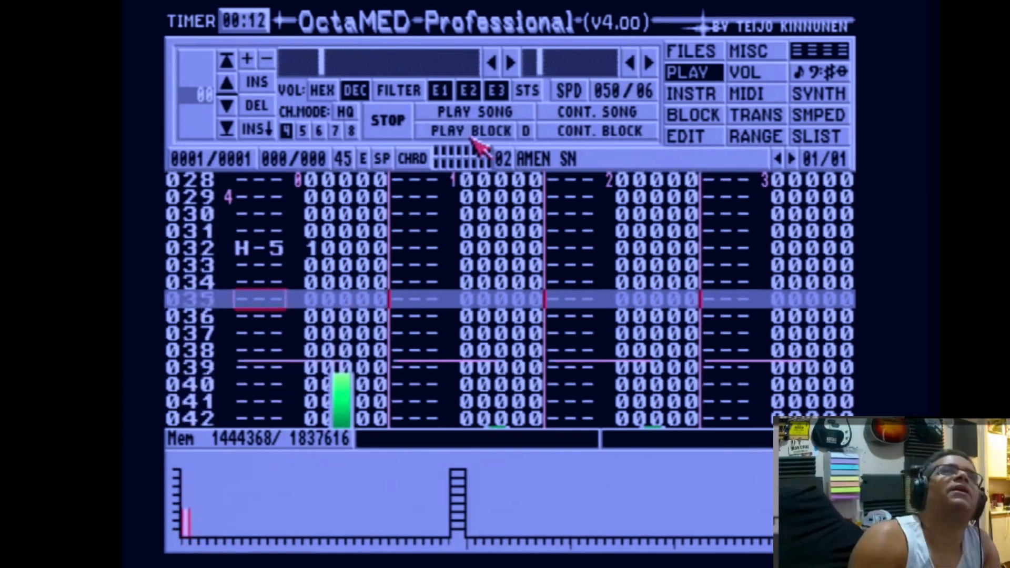
Select instrument 01 and look through its sample editor, file, synth and sample list screens.
key(alt+Left)
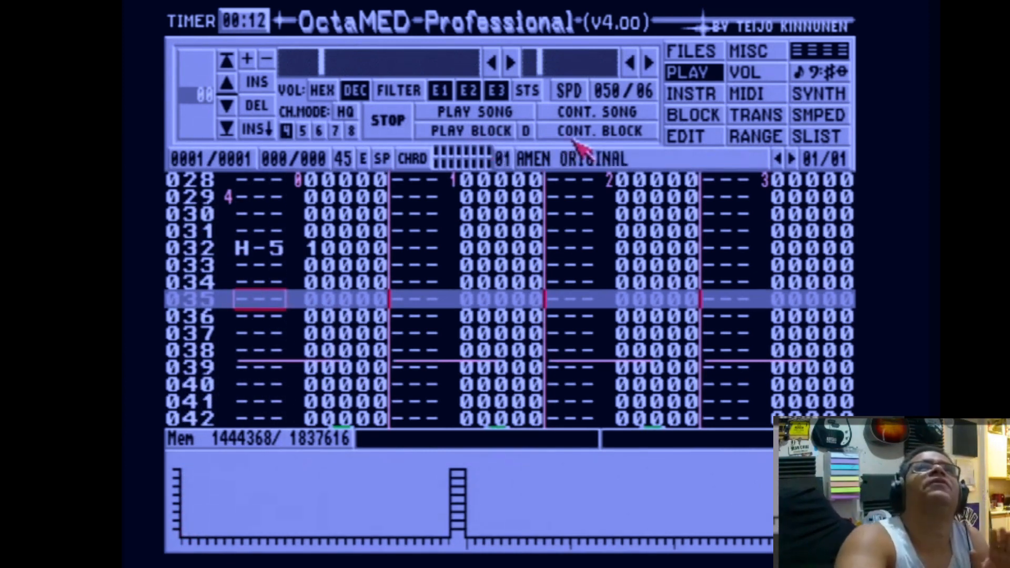
key(u)
click(792, 121)
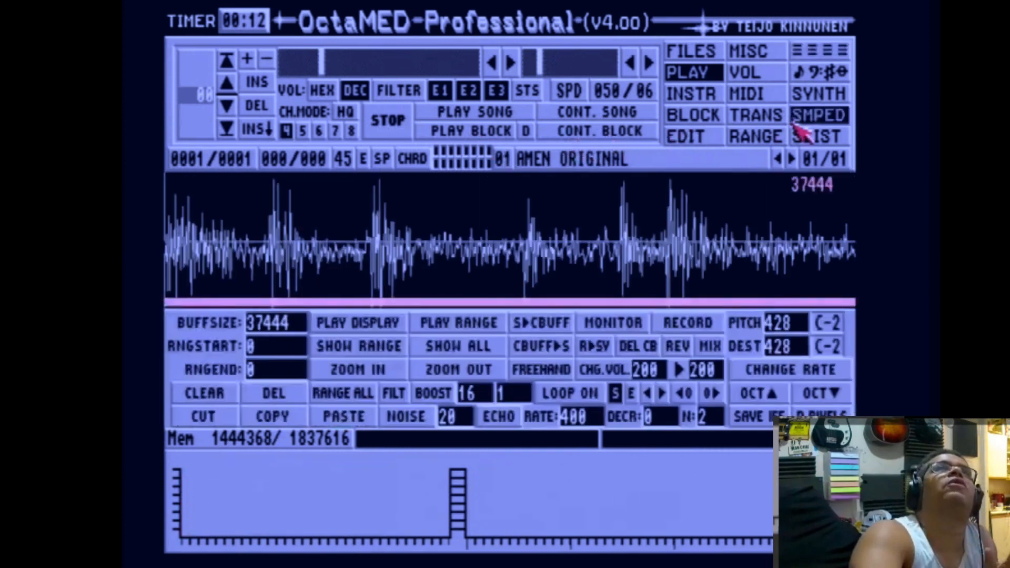
click(691, 51)
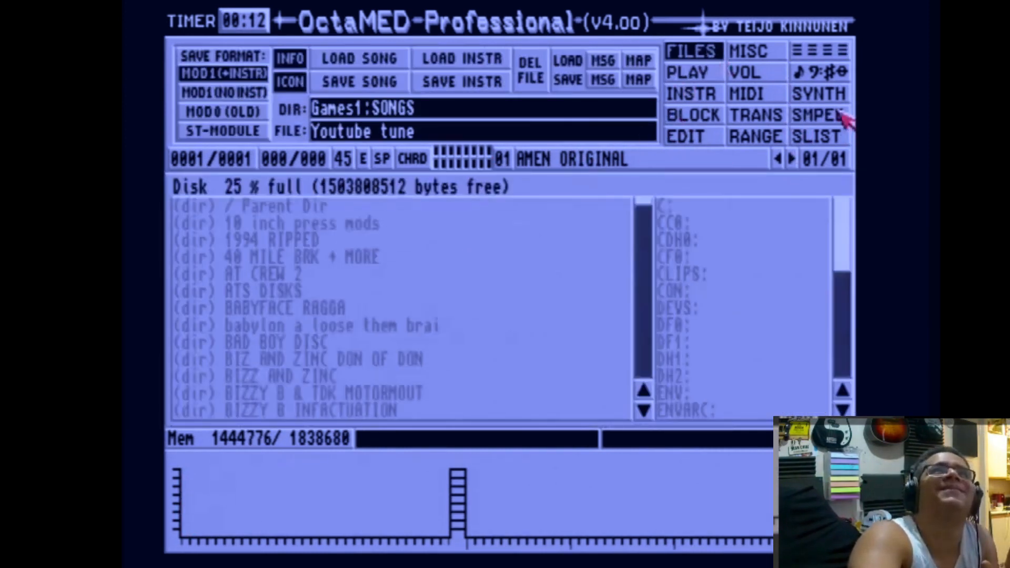
click(839, 53)
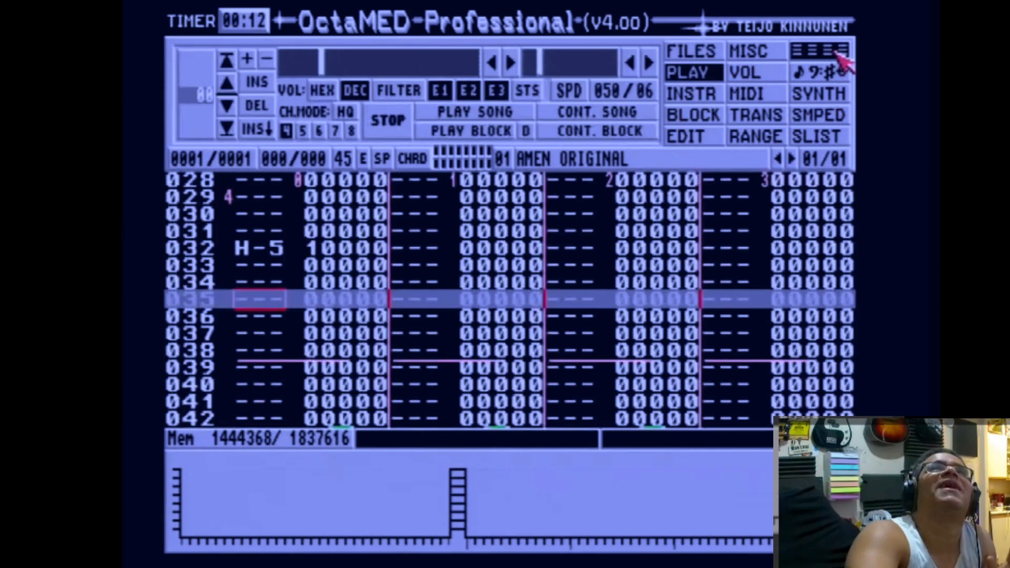
click(837, 110)
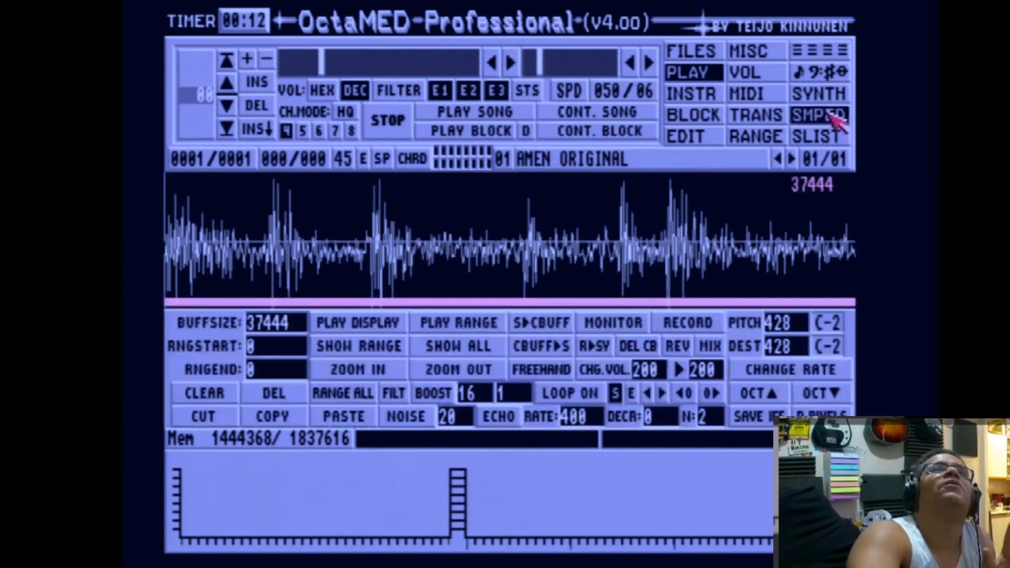
click(833, 93)
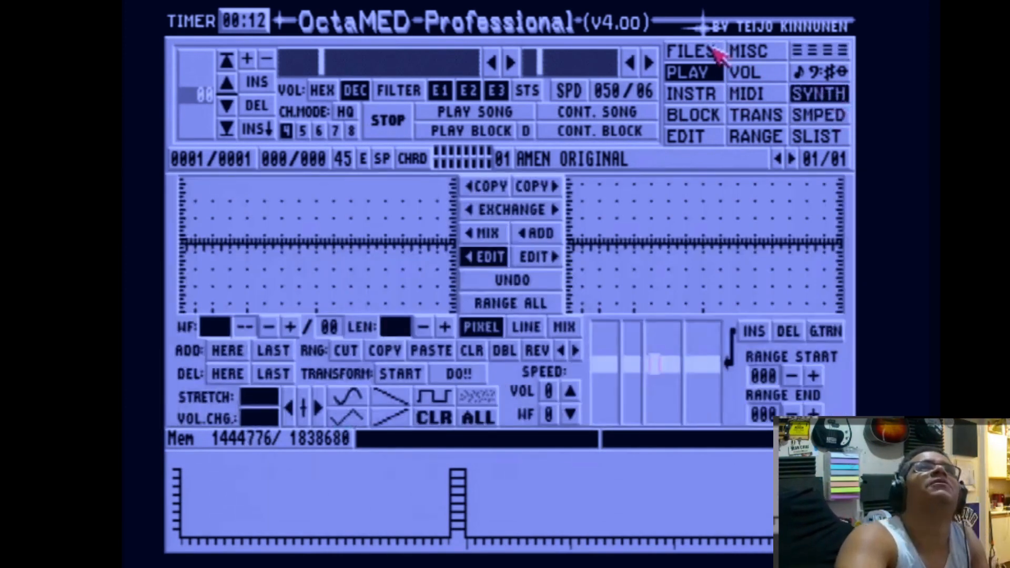
click(813, 134)
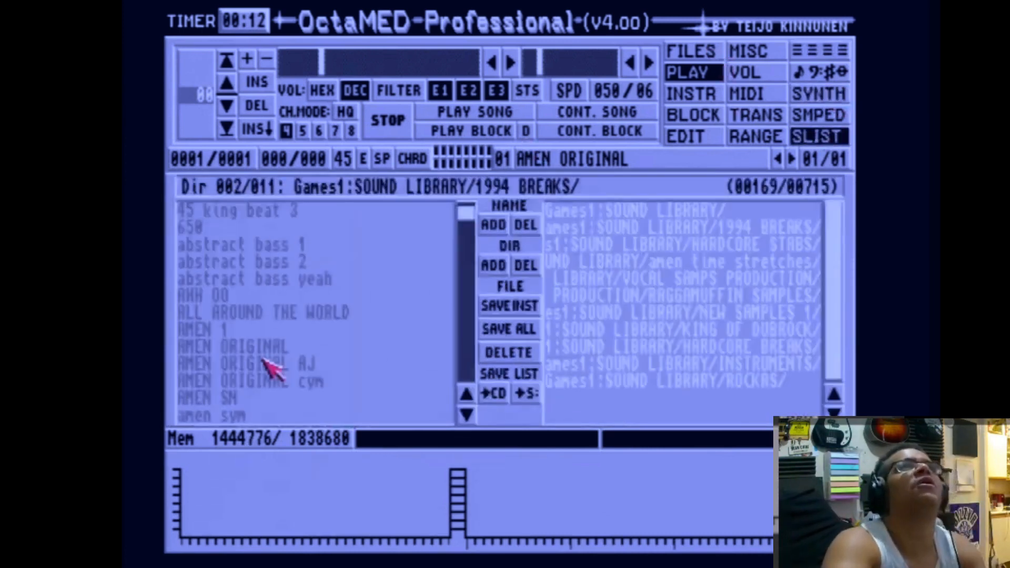
Load several 1994 BREAKS samples into instrument 01 in turn, ending with hardnoise break.
click(263, 352)
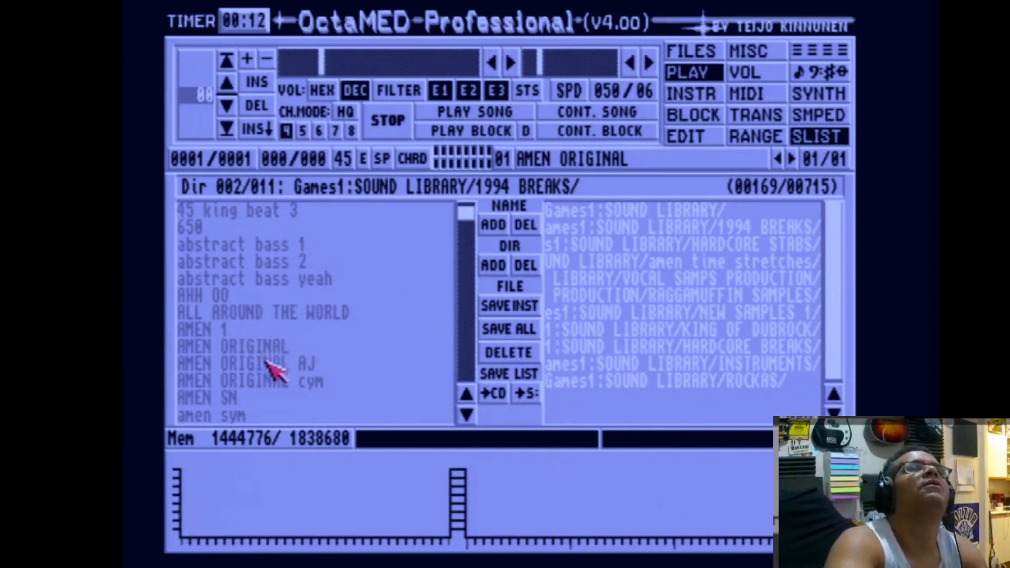
click(269, 364)
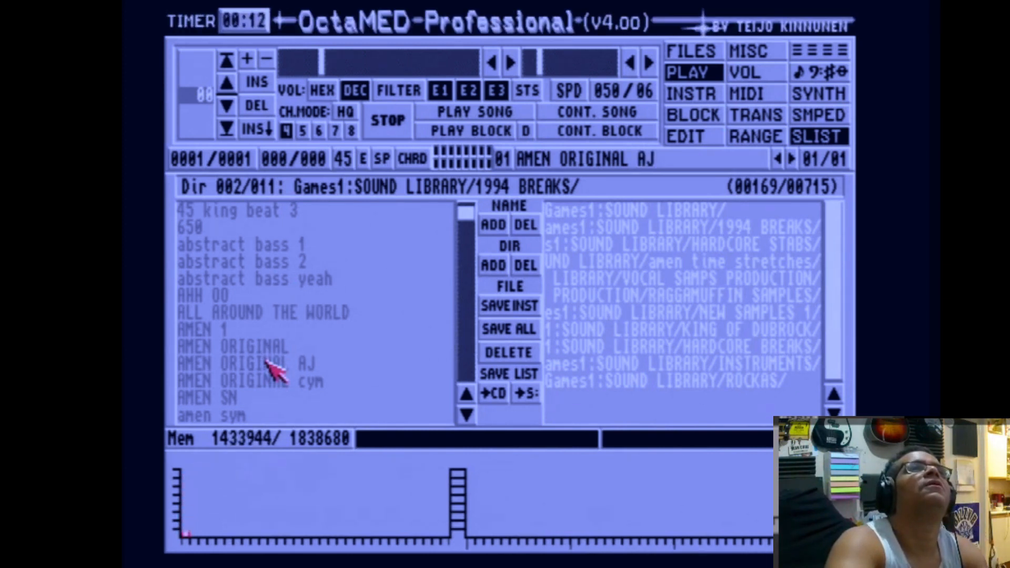
click(270, 382)
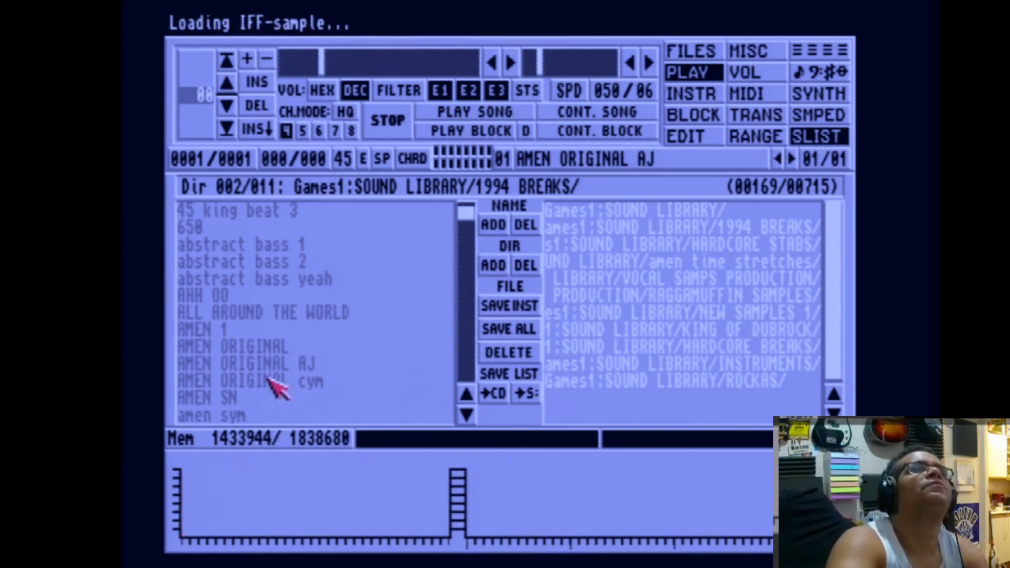
click(254, 398)
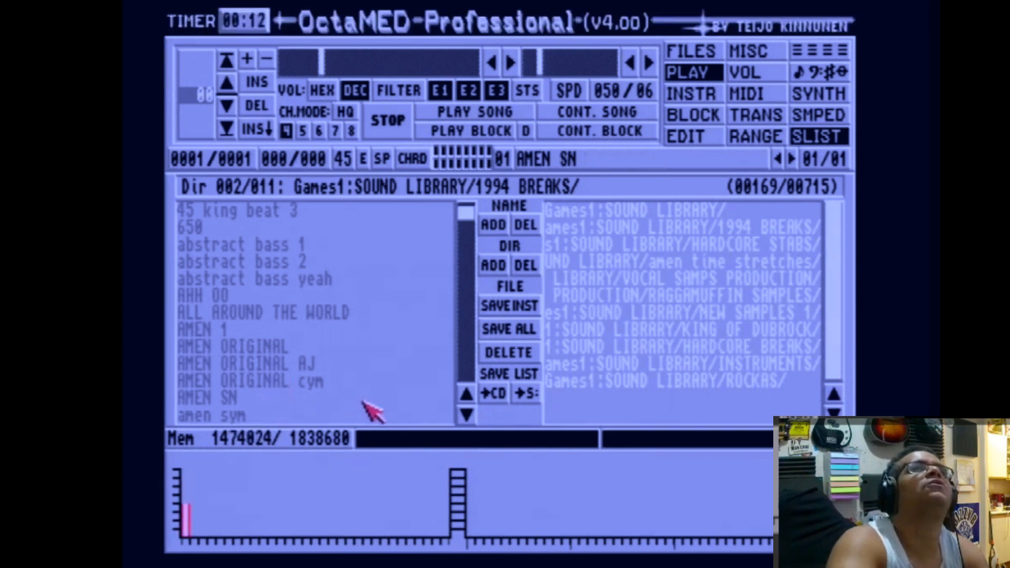
click(467, 415)
click(284, 348)
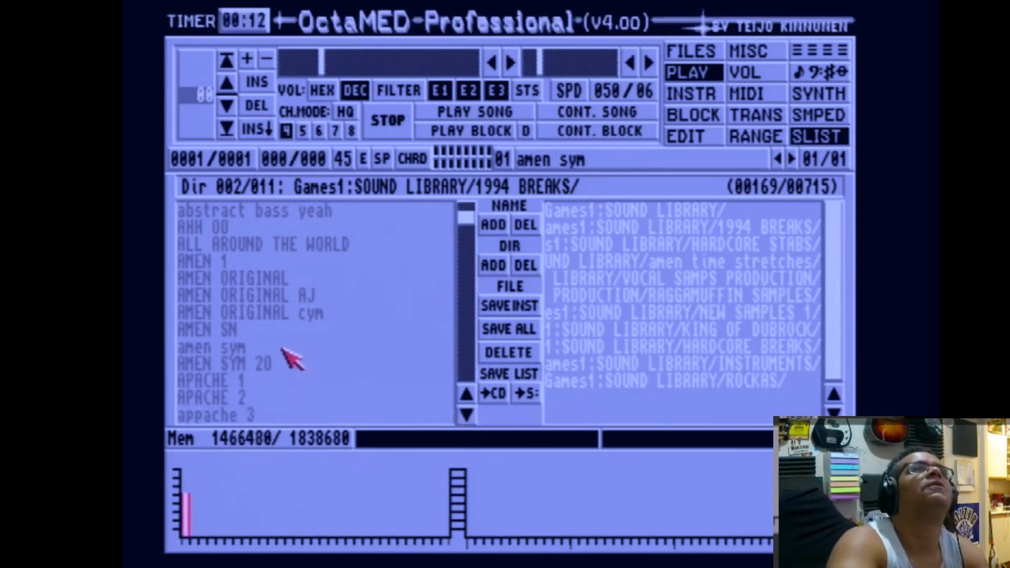
click(276, 363)
click(231, 381)
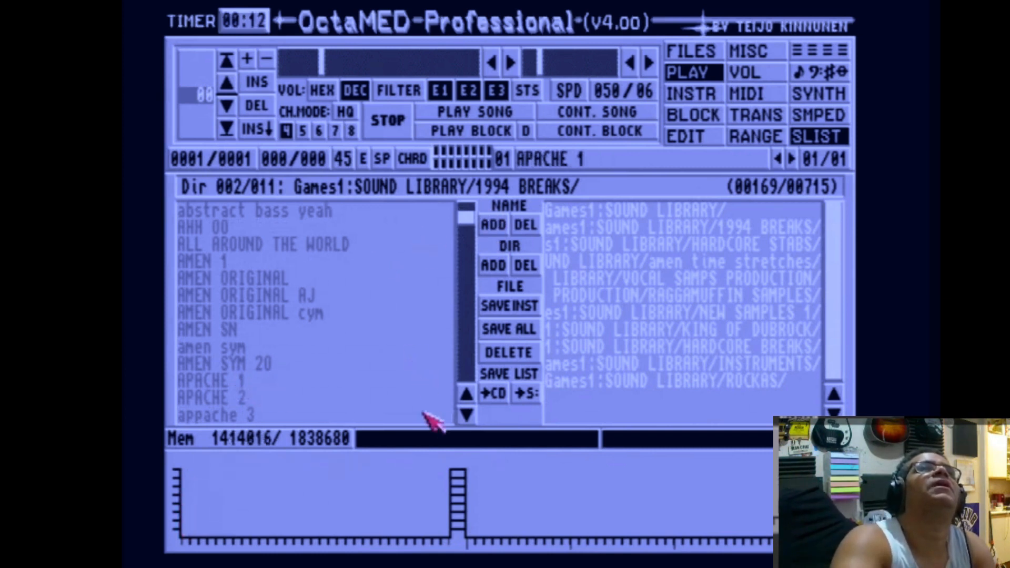
drag(465, 415, 465, 415)
click(309, 296)
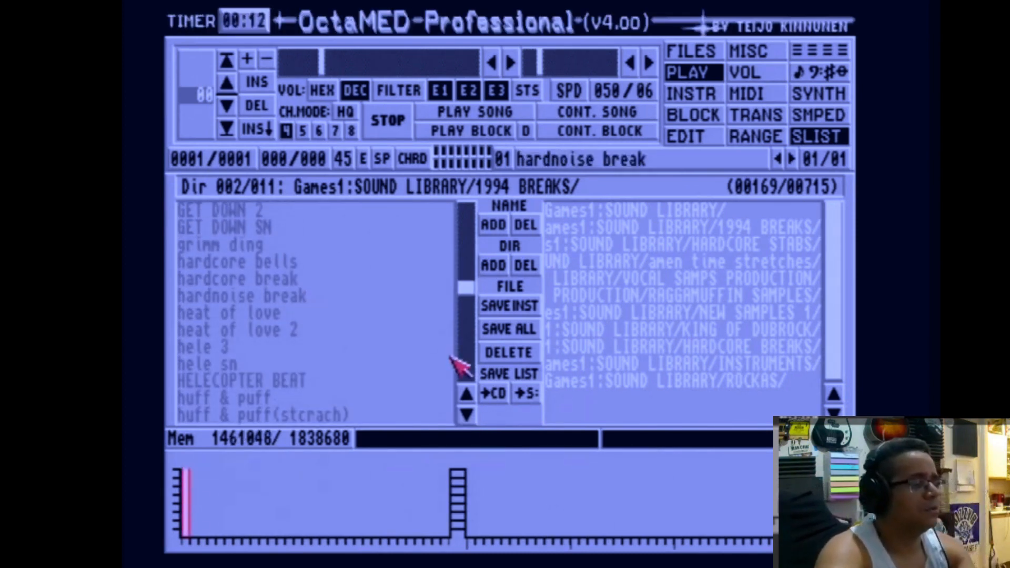
Change the keyboard octave, audition hardnoise break on several note keys, and select instrument 02.
key(F2)
key(y)
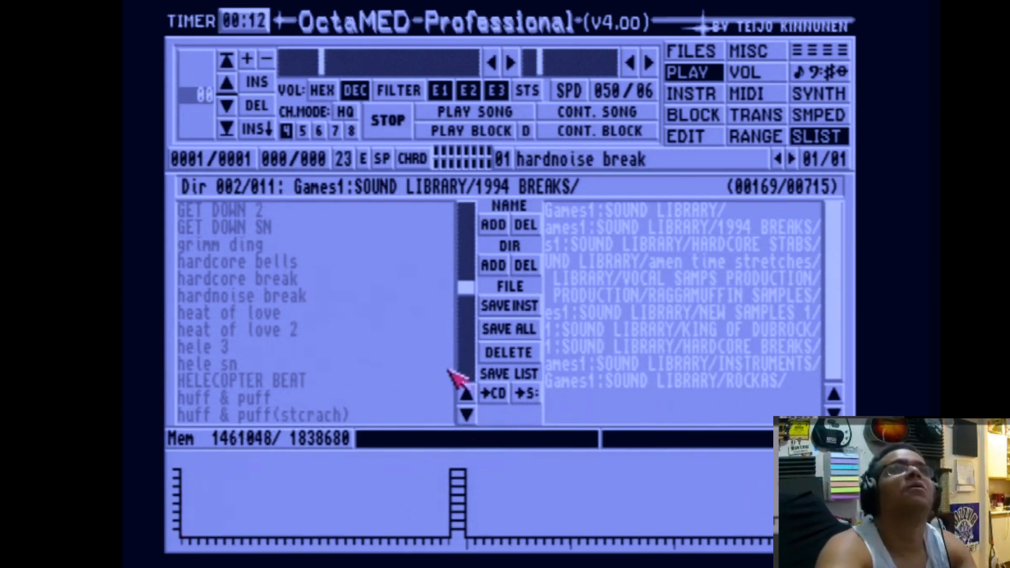
key(r)
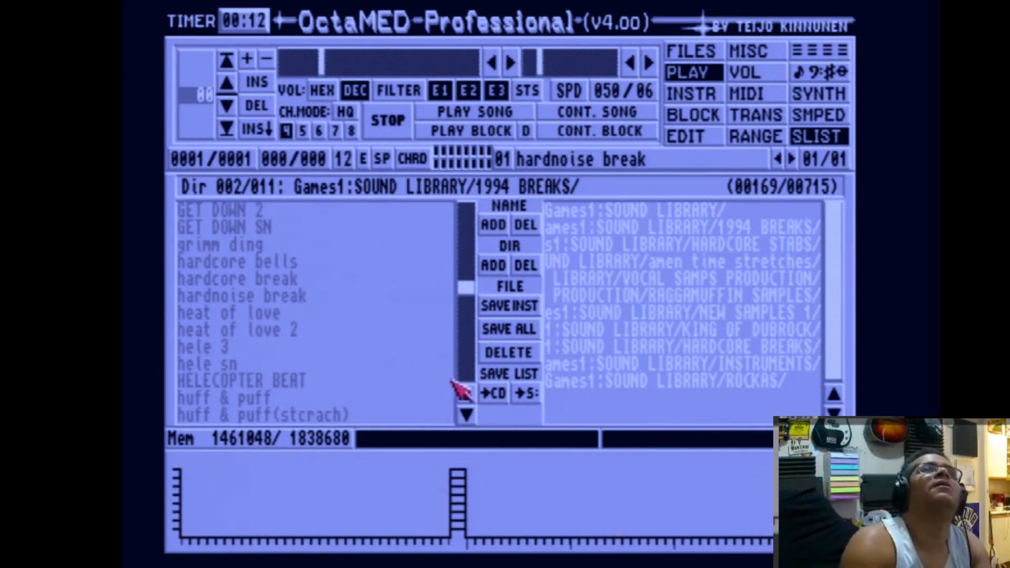
key(t)
key(r)
key(shift+Right)
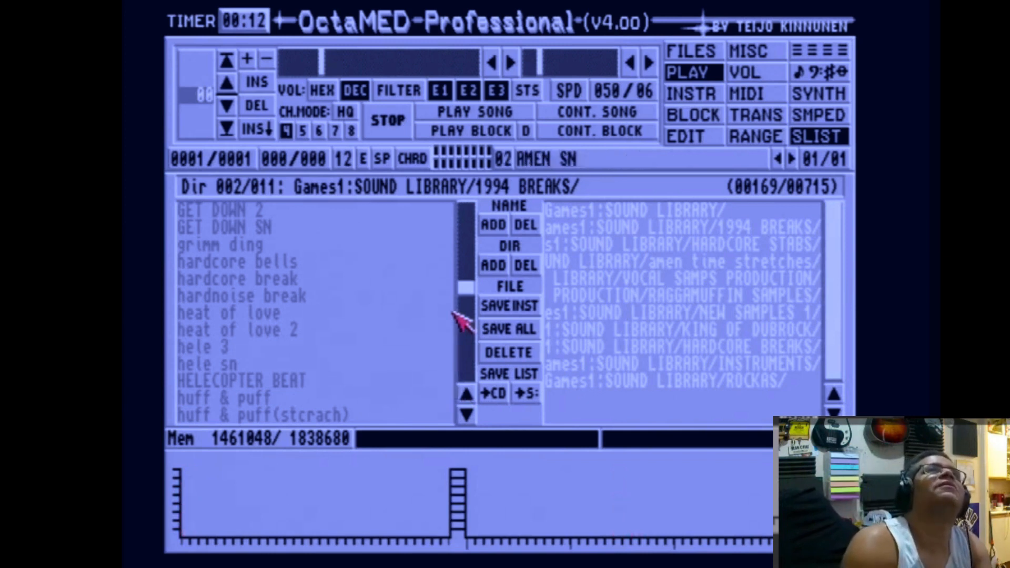
Audition AMEN SN on two note keys, then select instrument 03.
key(r)
key(t)
key(shift+Right)
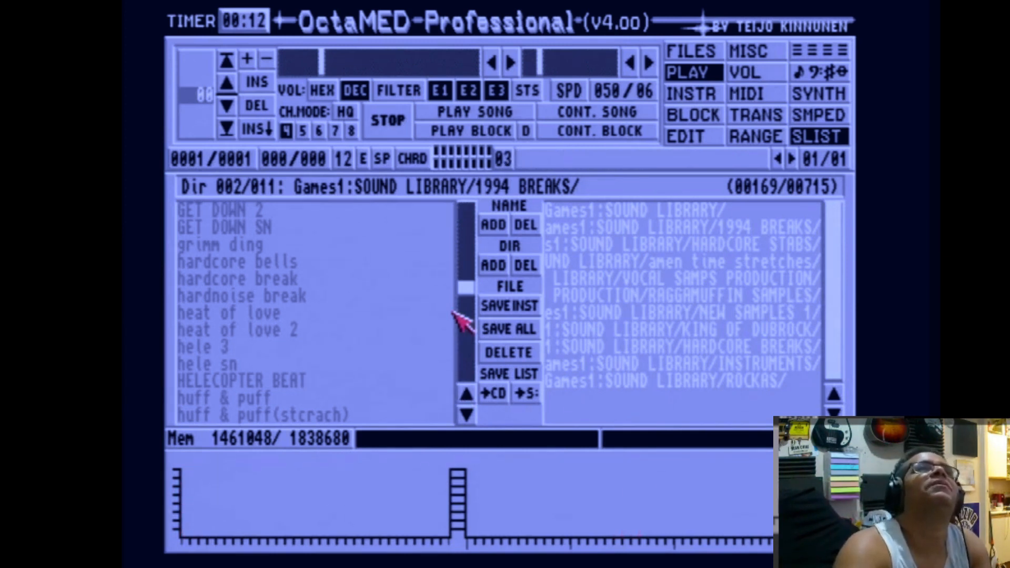
Scroll the 1994 BREAKS list, load phat amen into instrument 03, change octave and audition it.
click(466, 415)
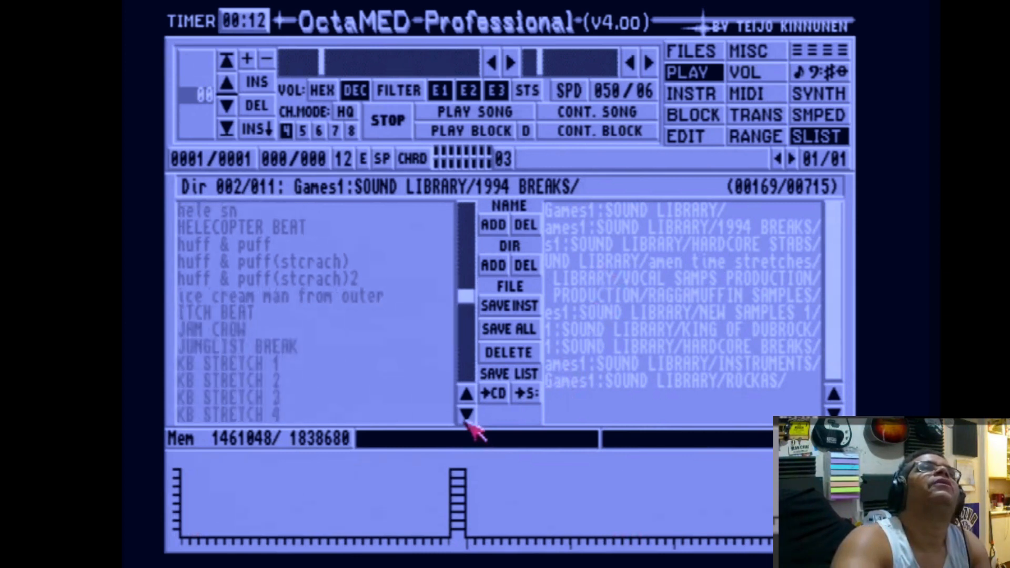
drag(467, 421, 467, 421)
click(220, 314)
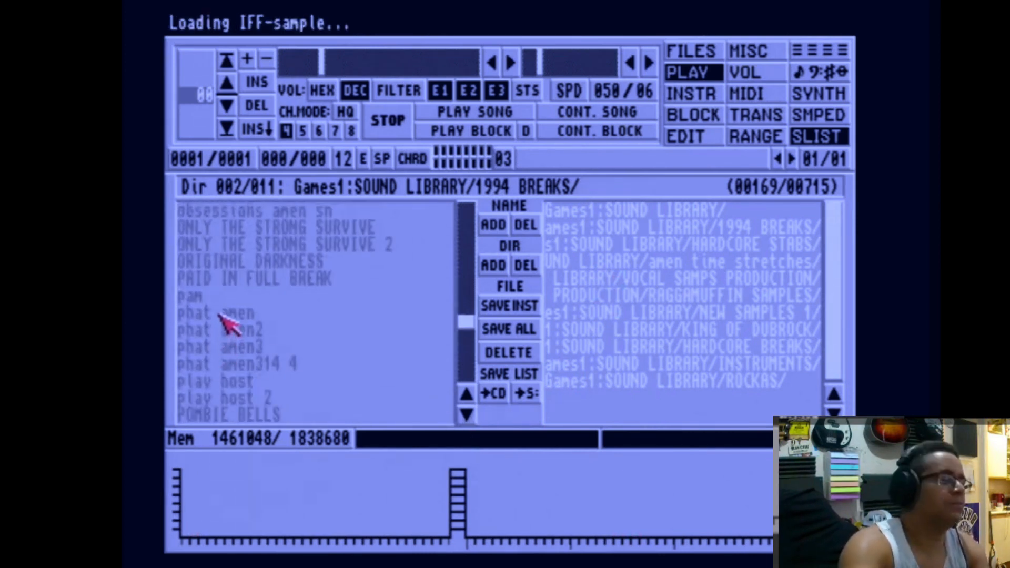
key(F4)
key(q)
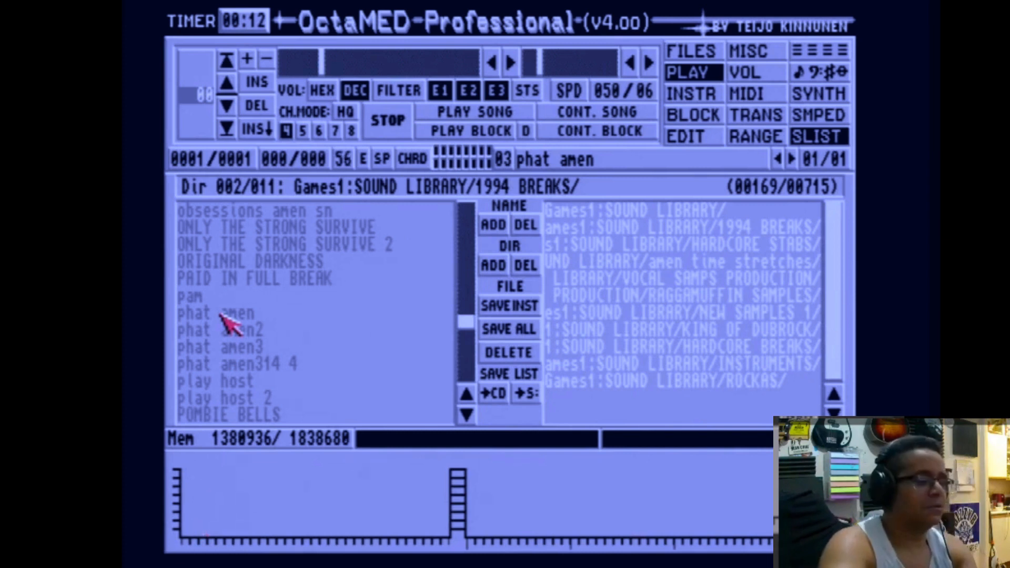
key(q)
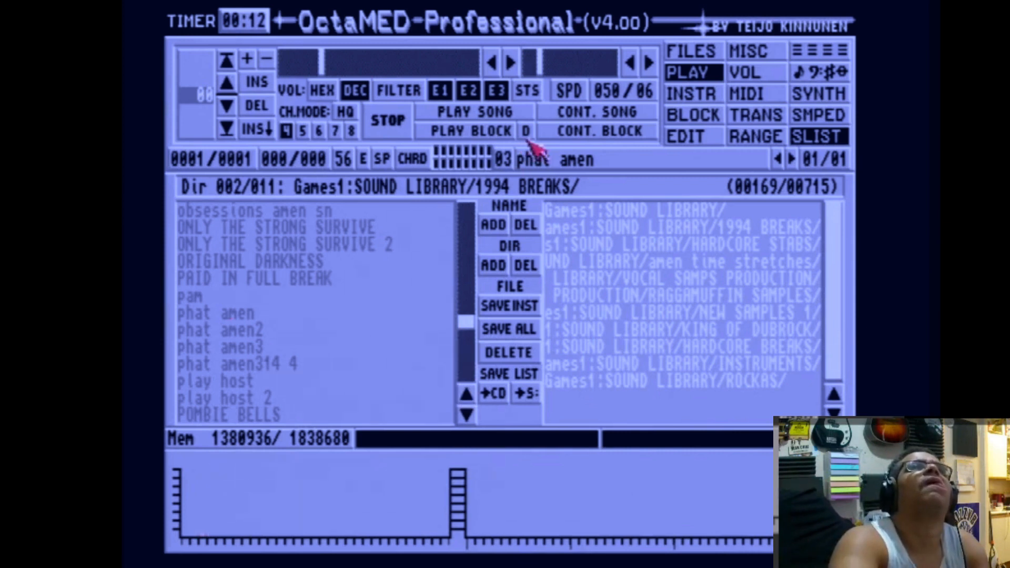
Load phat amen3 into instrument 03 and audition it.
click(248, 346)
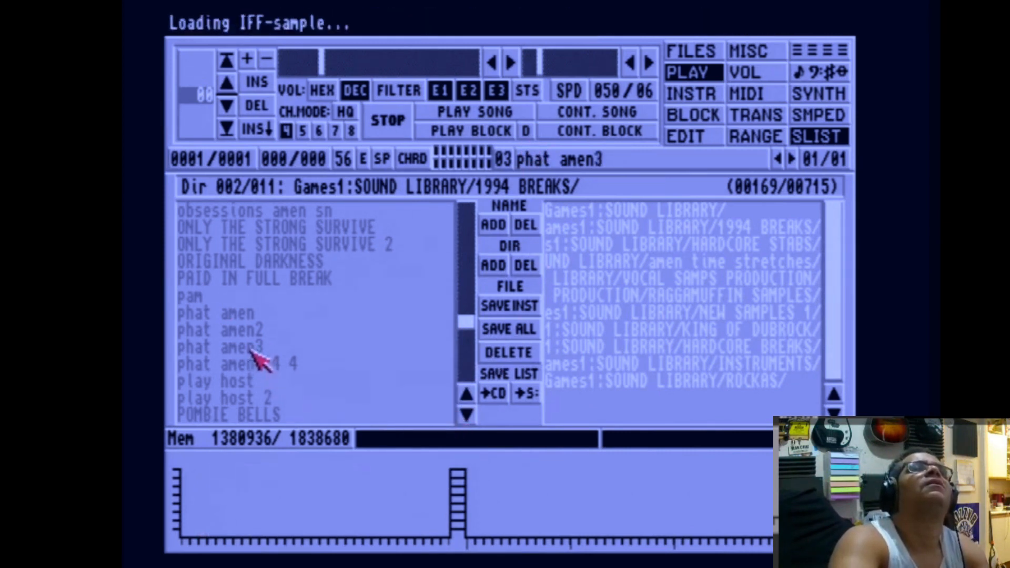
key(q)
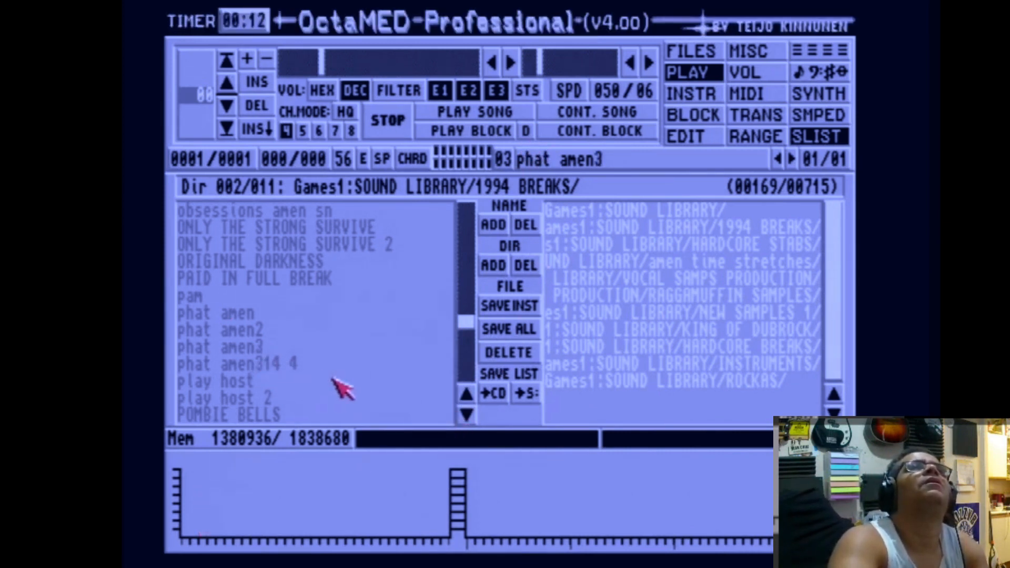
key(q)
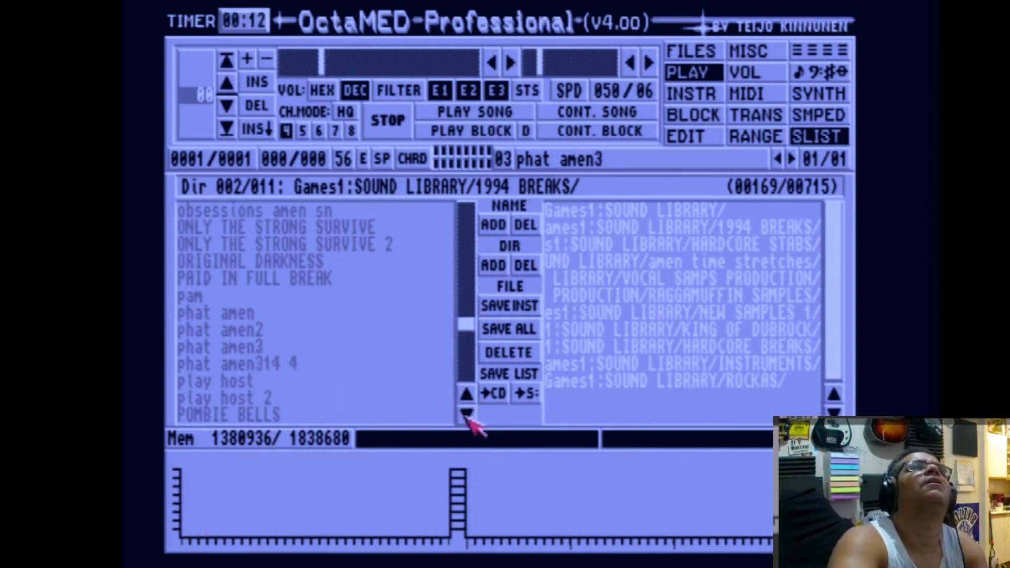
Load several TEAR CYM samples into instrument 03 in turn, ending with TEAR CYM 1.
drag(465, 414, 466, 415)
click(289, 301)
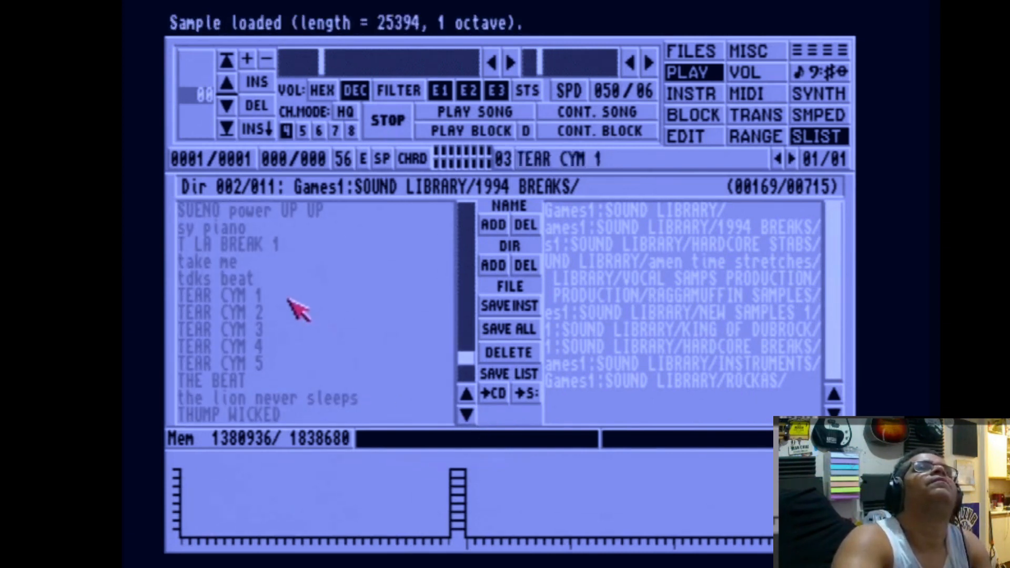
click(279, 348)
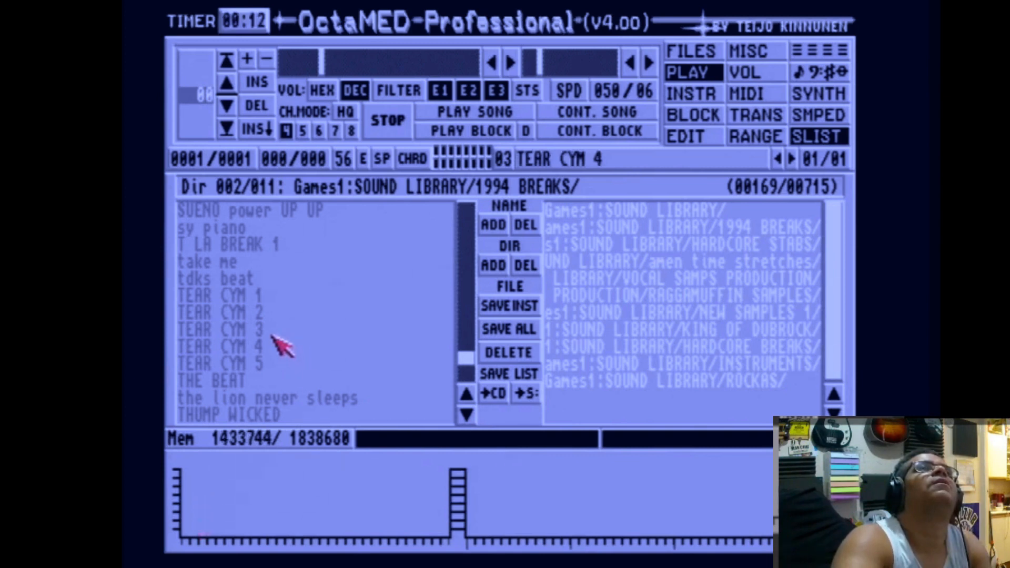
click(271, 331)
click(274, 295)
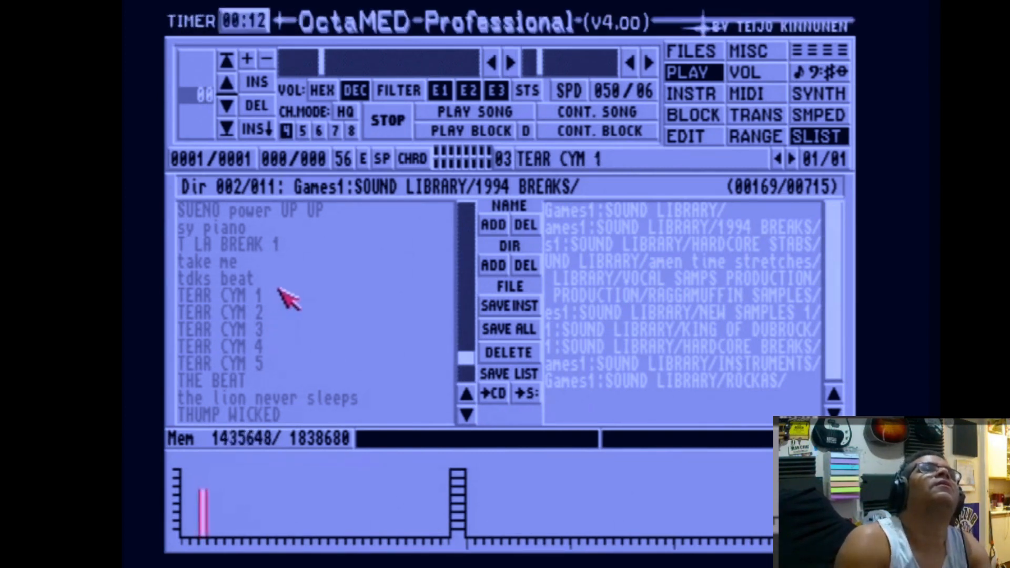
Select instrument 04 and open the HARDCORE BREAKS directory in the sample list.
key(alt+Right)
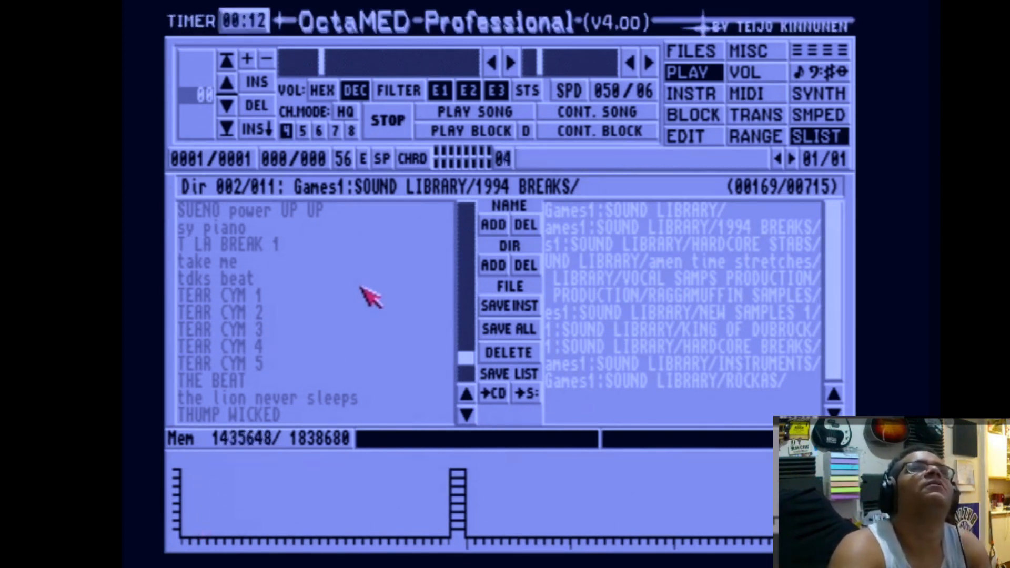
click(466, 420)
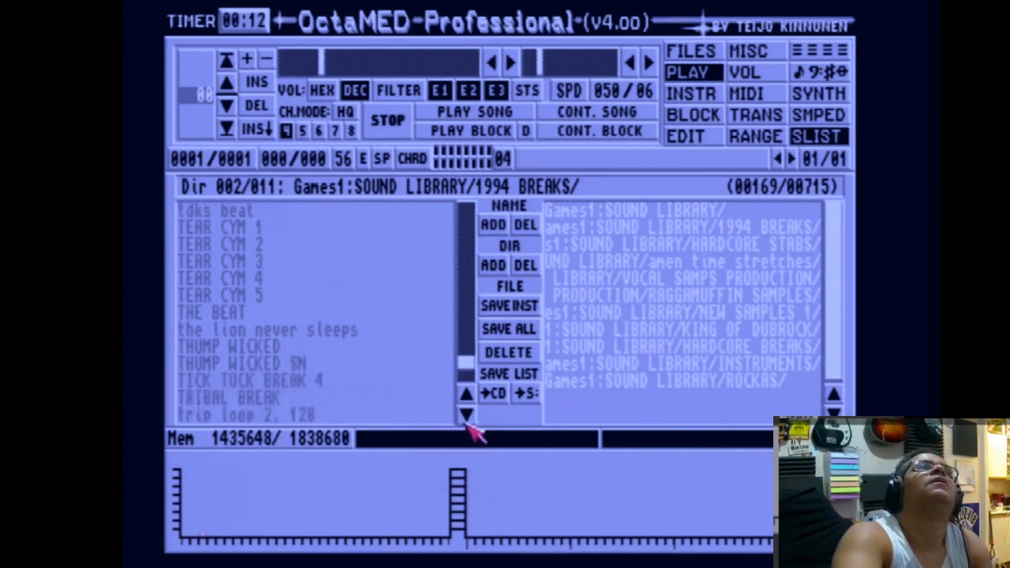
click(467, 421)
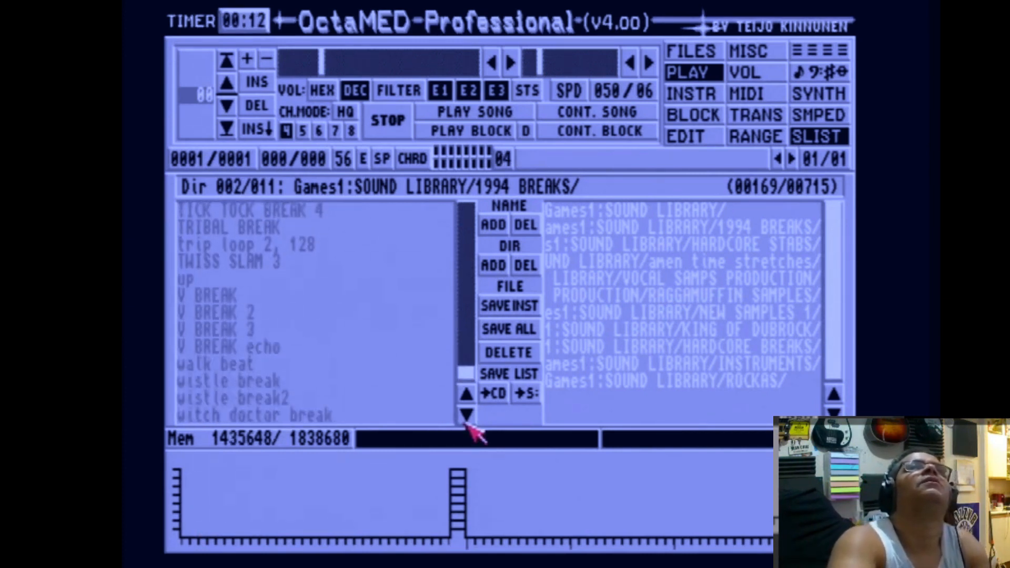
drag(467, 375, 471, 208)
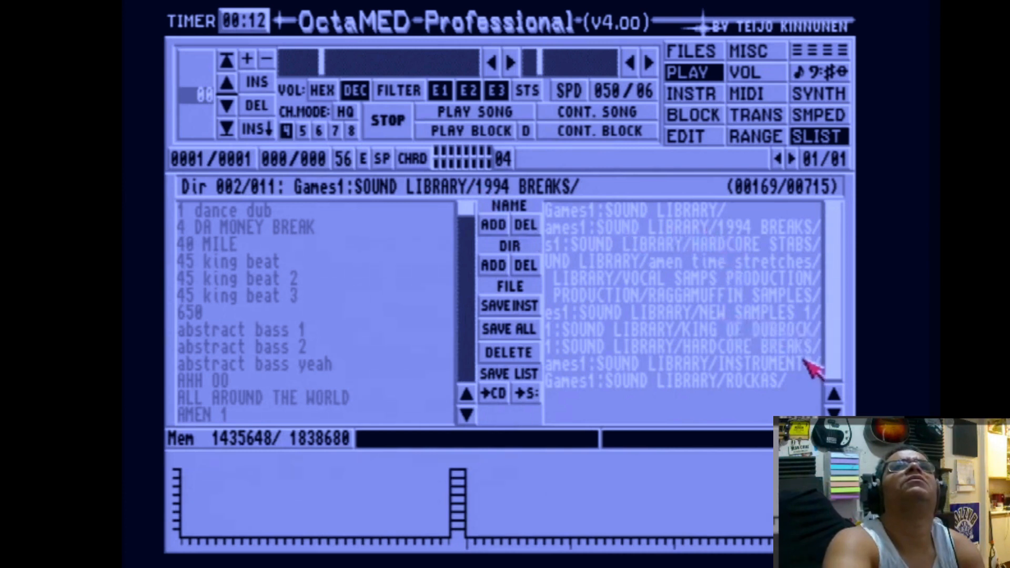
click(785, 350)
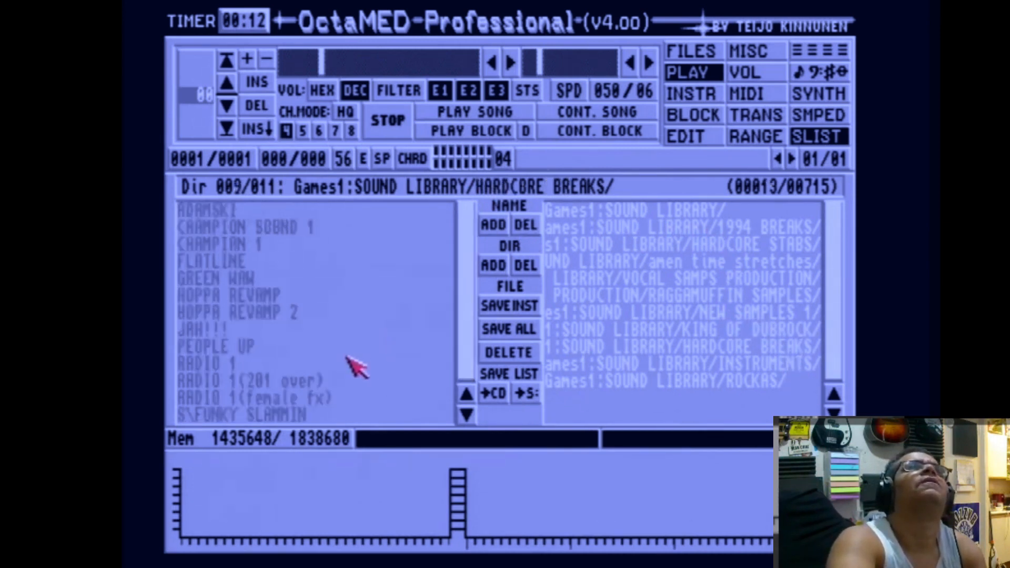
Load several HARDCORE BREAKS samples into instrument 04 in turn, ending with RADIO 1(201 over).
click(311, 302)
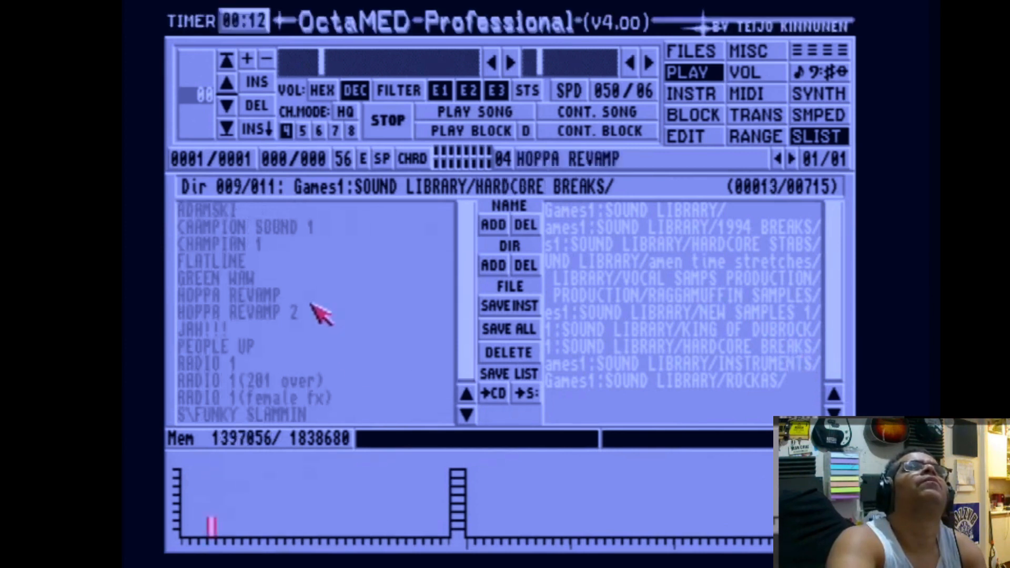
click(299, 241)
key(y)
click(293, 230)
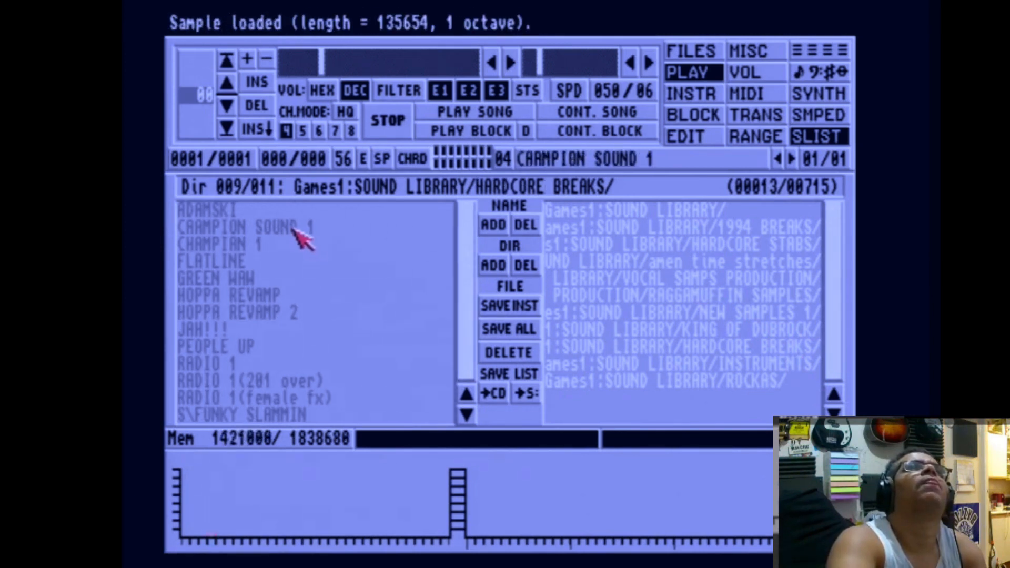
click(233, 314)
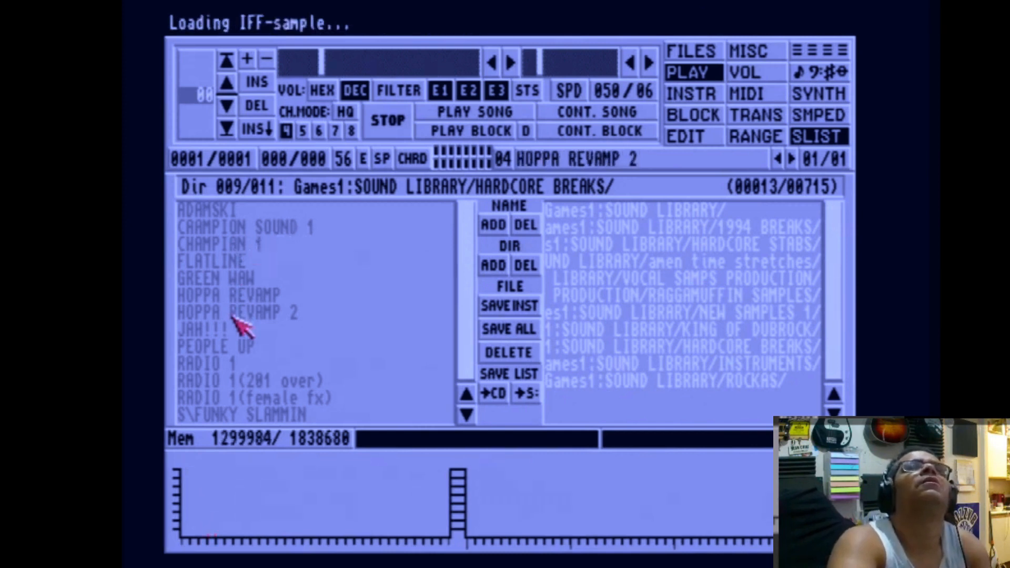
click(237, 377)
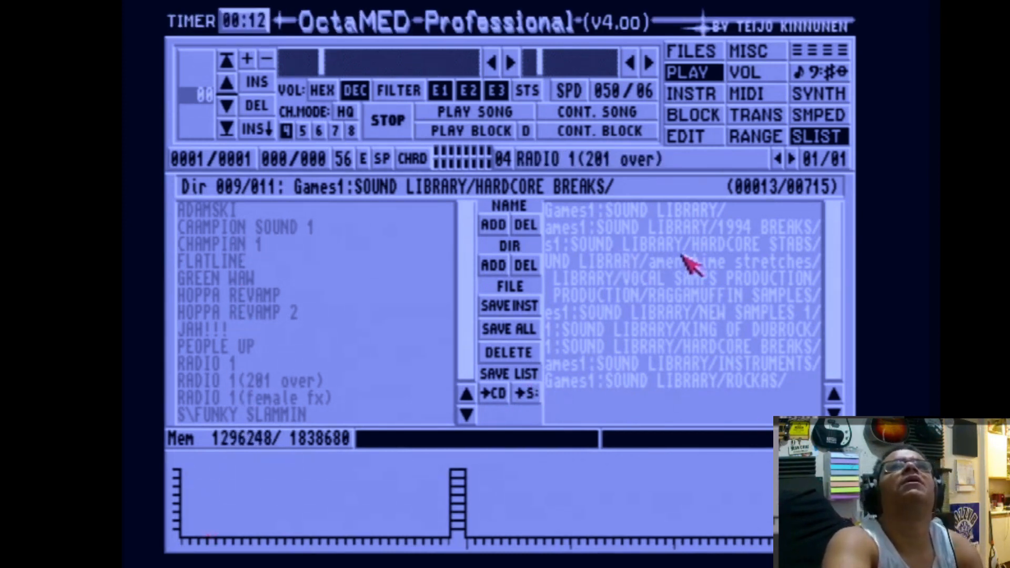
Return to the 1994 BREAKS directory and load 45 king beat, then AMEN ORIGINAL, into instrument 04.
click(686, 228)
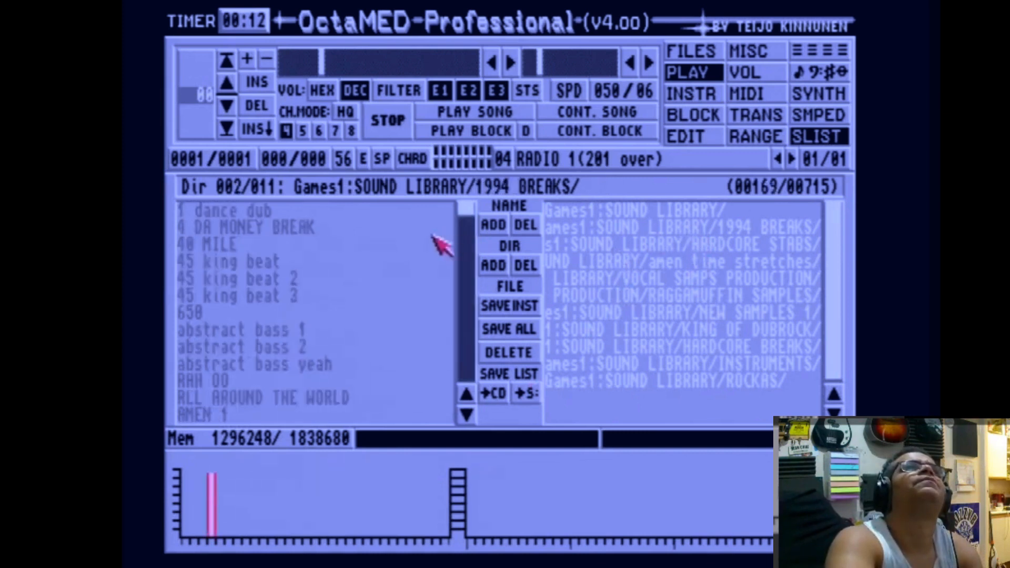
click(296, 260)
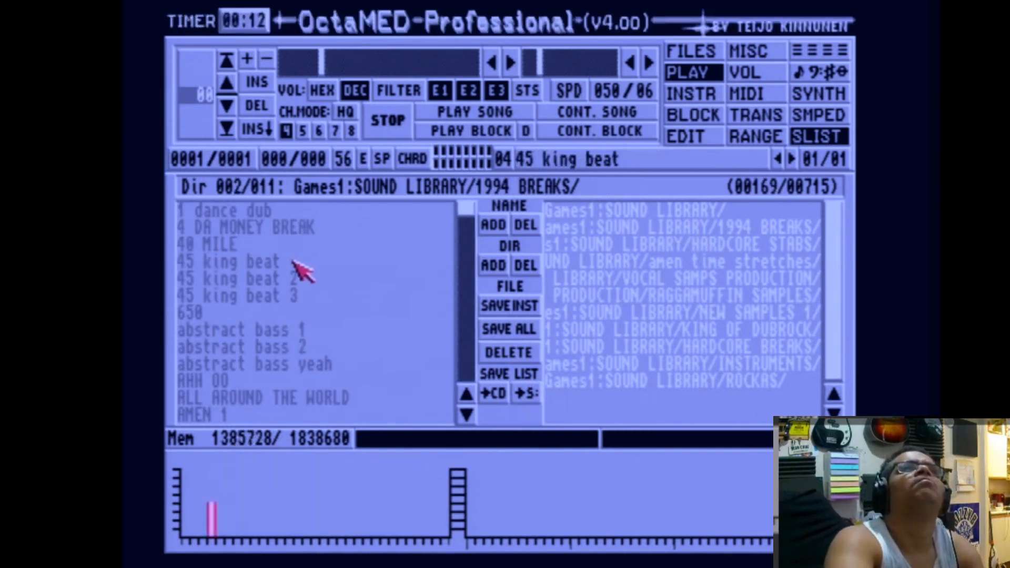
click(465, 416)
click(263, 329)
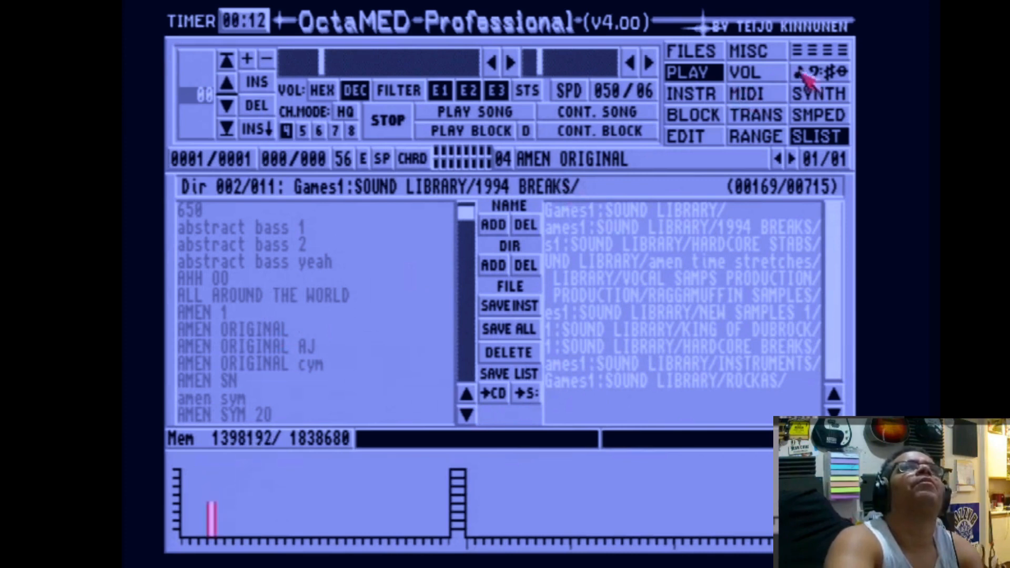
Open the block editor, play the block to hear the pattern, and stop playback.
click(842, 52)
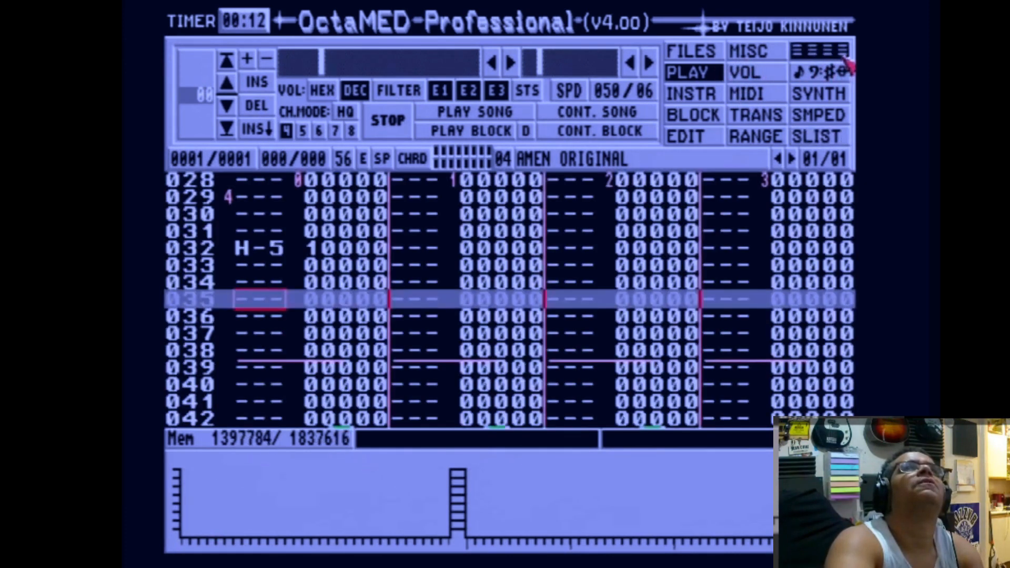
click(437, 138)
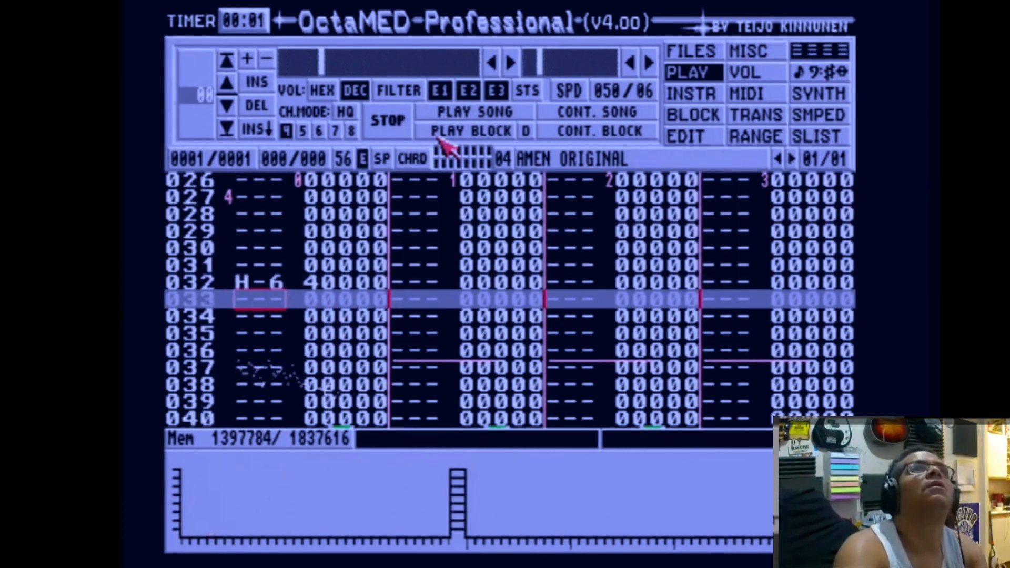
click(439, 136)
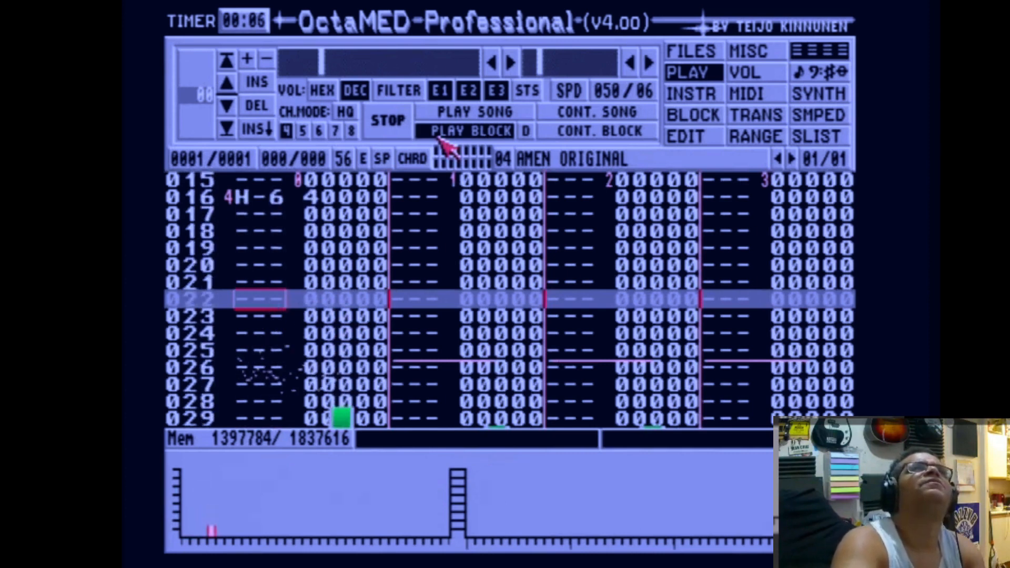
key(space)
key(u)
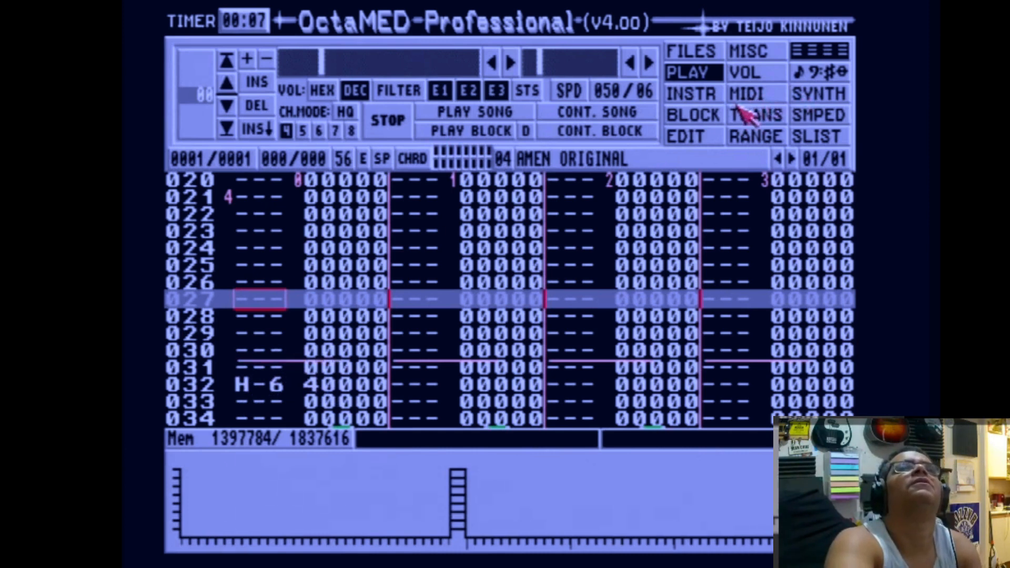
View instrument 04 in the sample editor, then browse the sample list into the RAGGAMUFFIN SAMPLES directory.
click(803, 115)
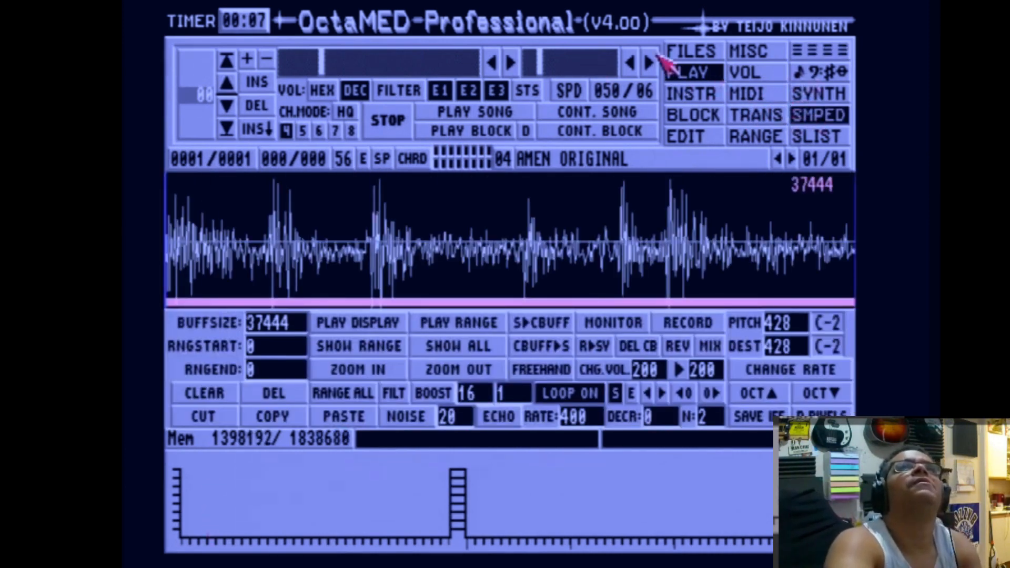
click(837, 137)
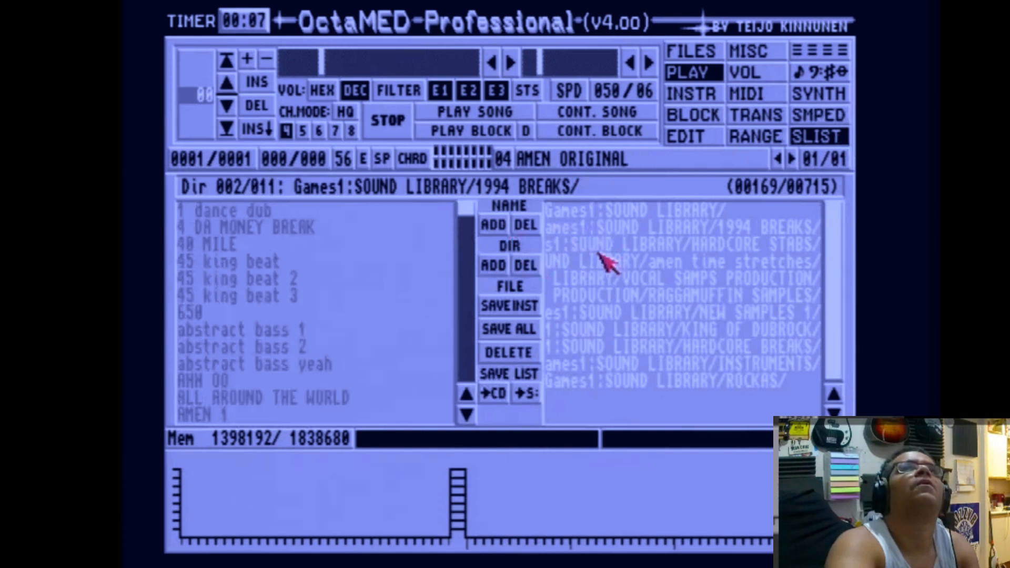
click(600, 251)
click(599, 263)
click(602, 283)
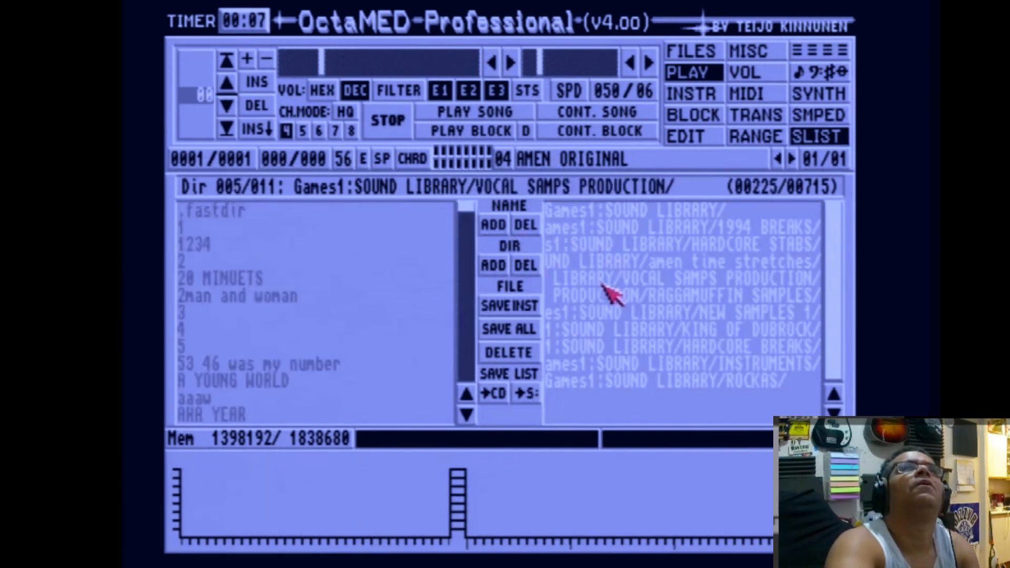
click(606, 296)
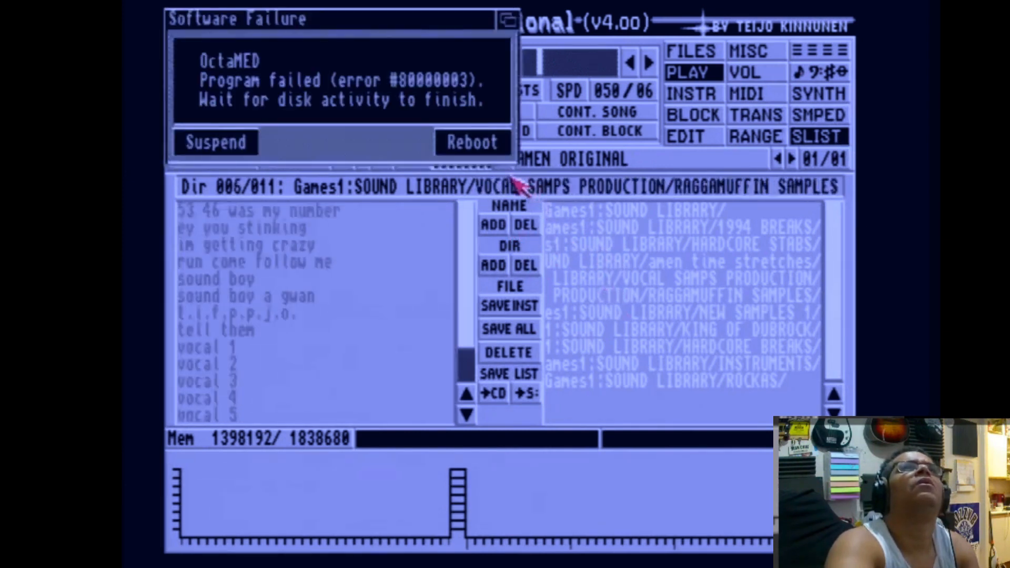
Suspend the failed program, open the instrument loader in the 1994 BREAKS directory, and select instrument 07.
click(224, 148)
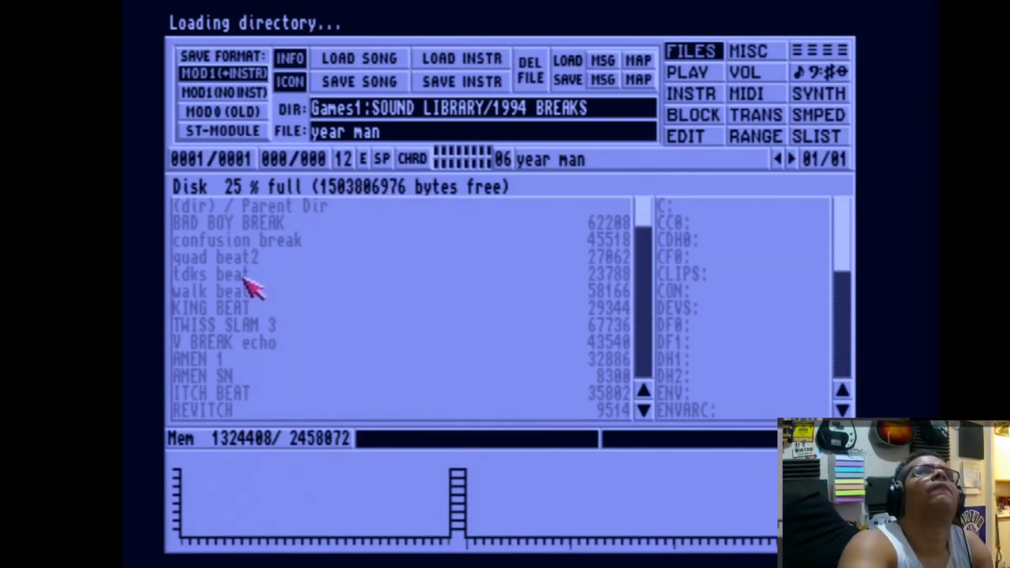
click(245, 278)
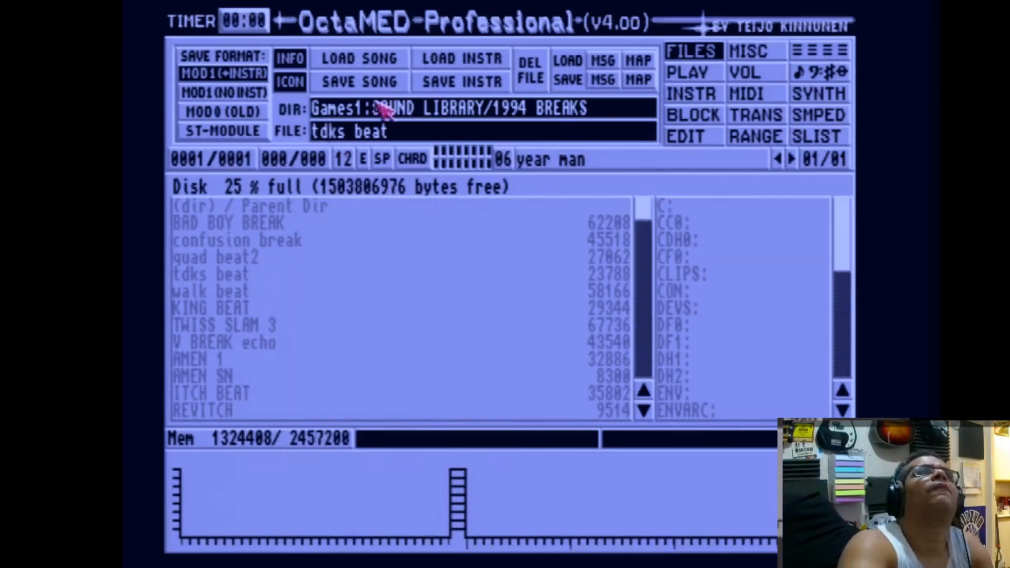
click(427, 59)
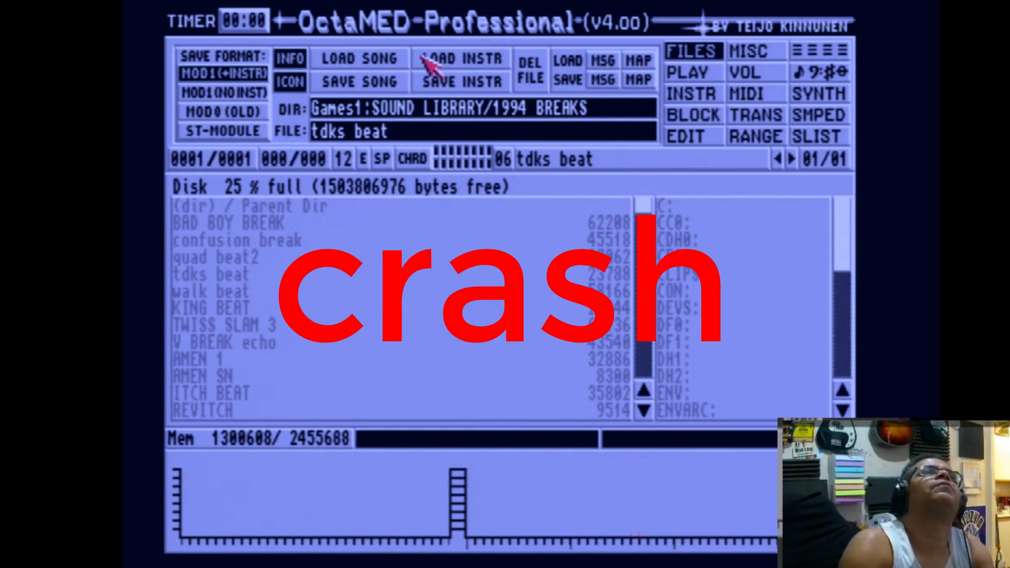
key(shift+Right)
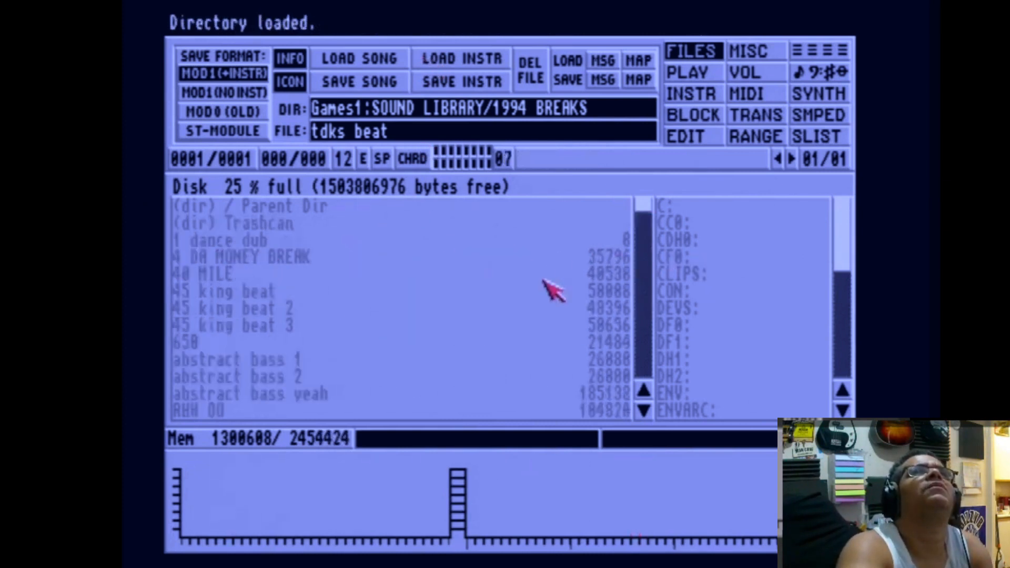
Load KING BEAT from the 1994 BREAKS directory into instrument 07.
drag(643, 209, 654, 304)
click(257, 377)
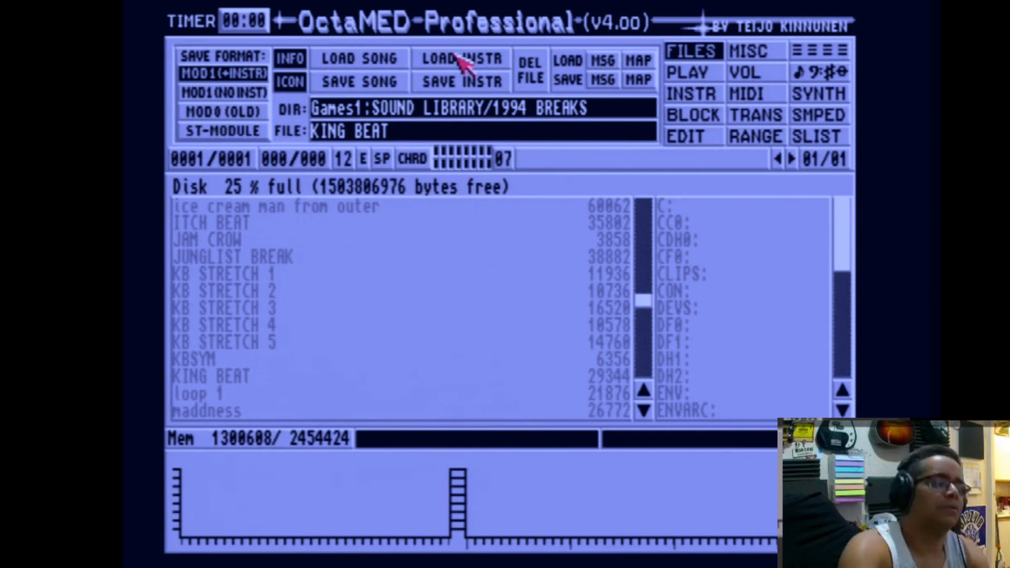
click(462, 60)
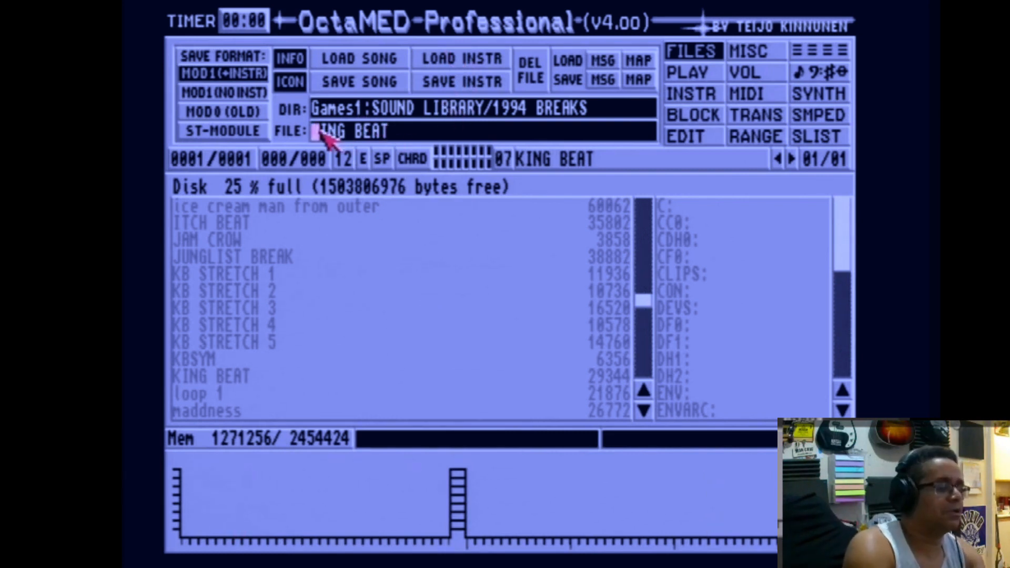
Save instrument 07 as AMEN KING BEAT in the 1994 BREAKS directory.
text(AW)
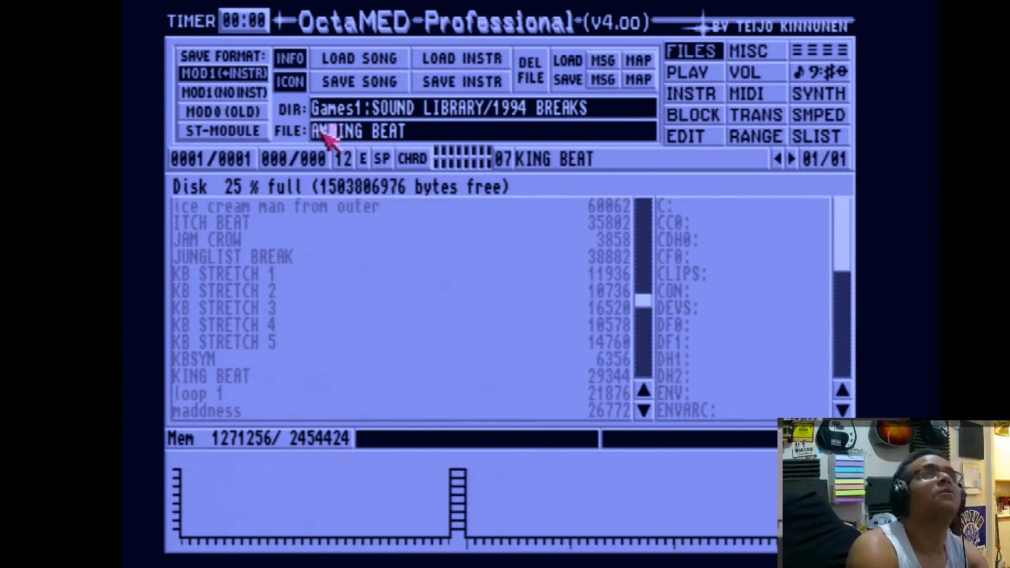
text(EN)
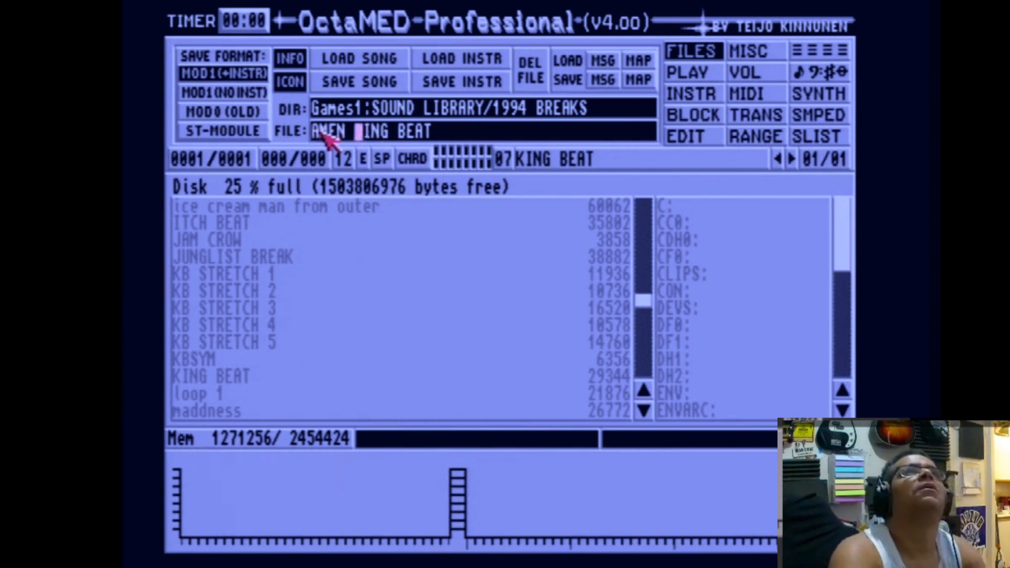
key(Return)
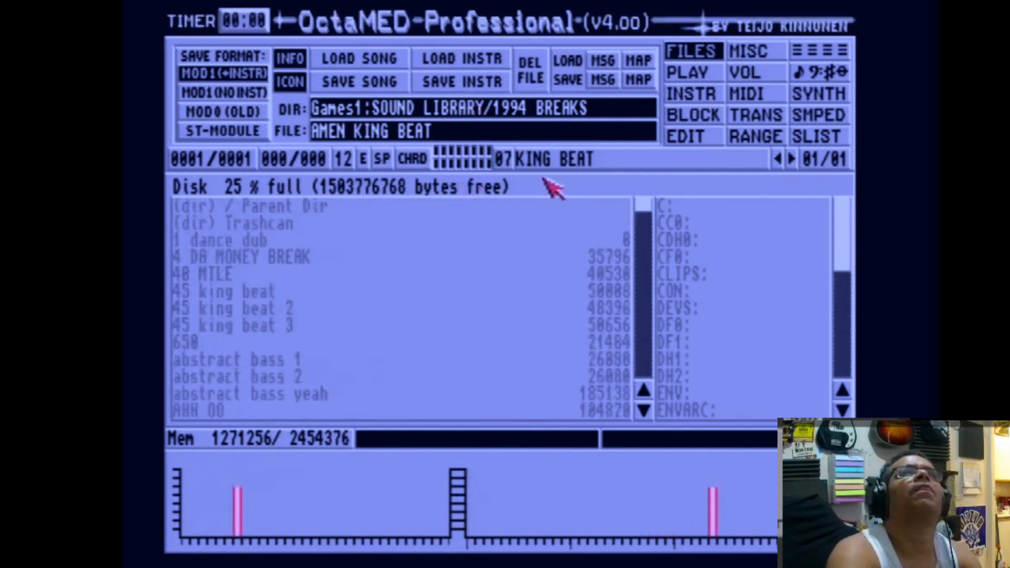
Open the block editor and audition the KING BEAT sample on E-3 and F-3 notes.
key(e)
key(r)
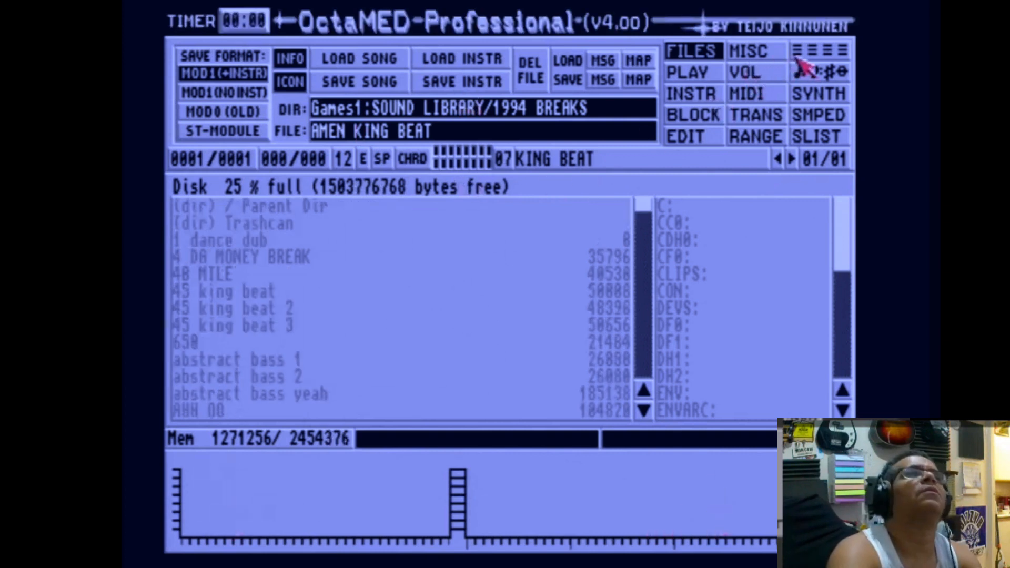
click(800, 58)
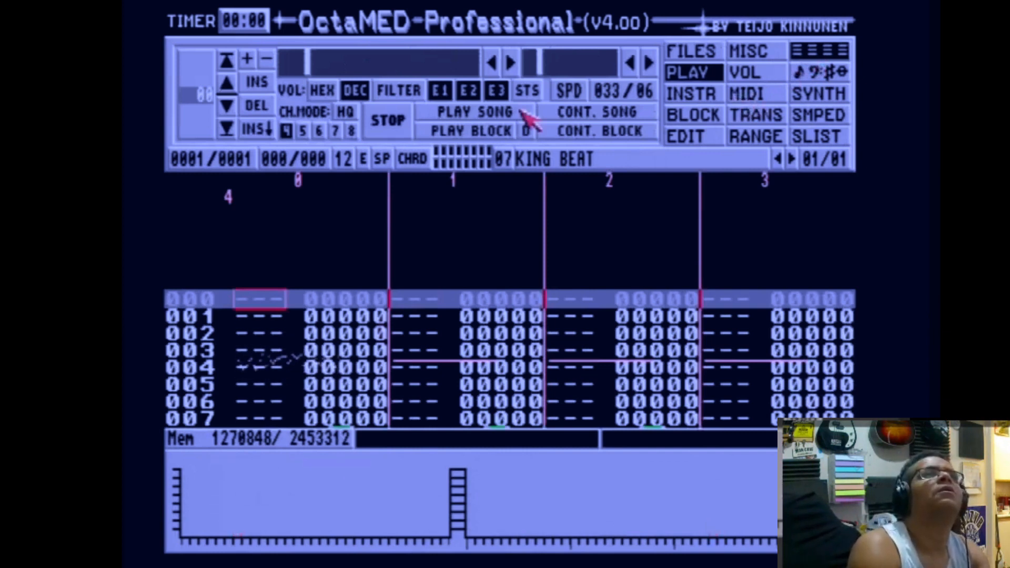
key(e)
key(r)
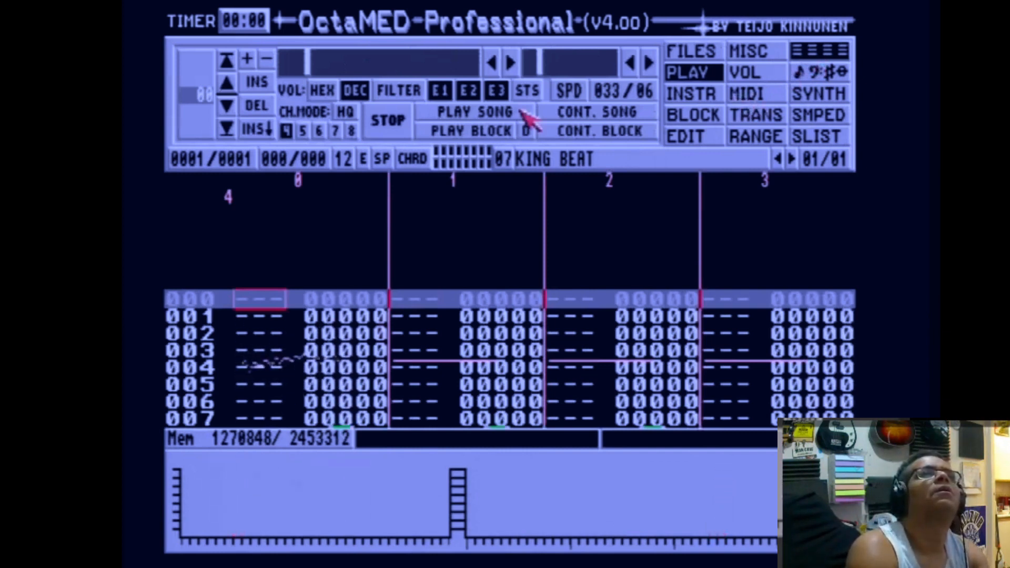
key(r)
key(r)
key(r)
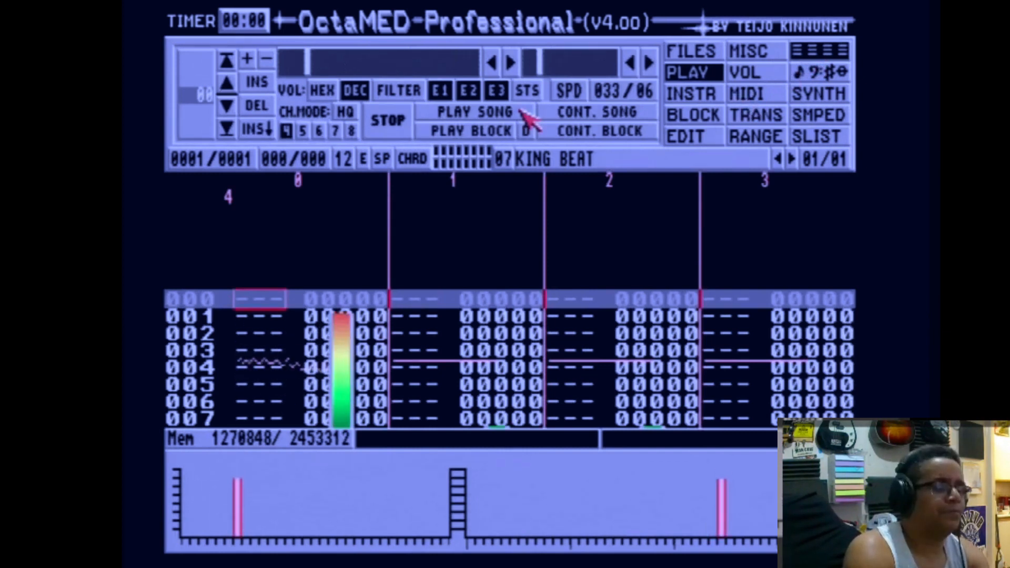
key(r)
key(r)
key(r)
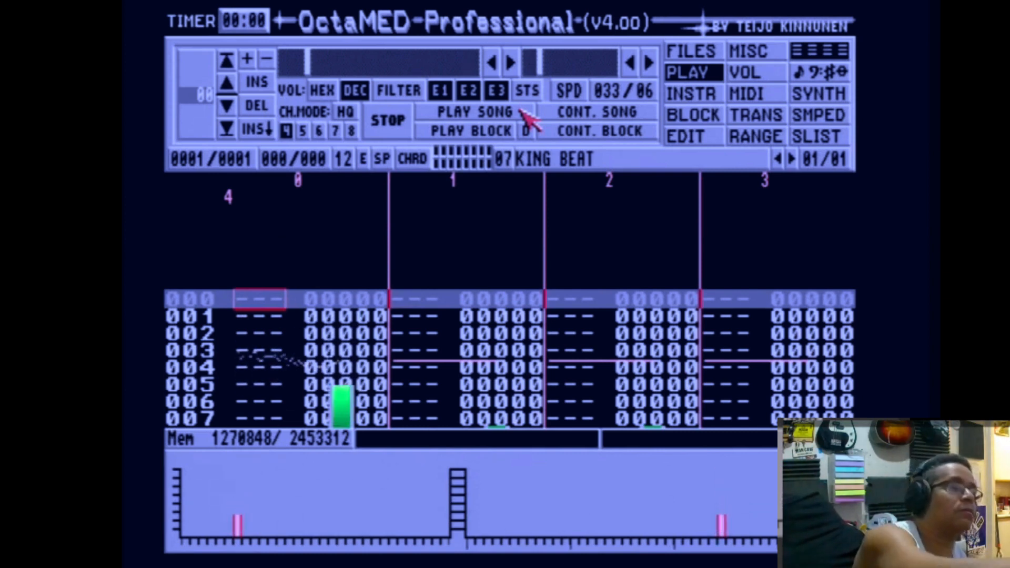
key(r)
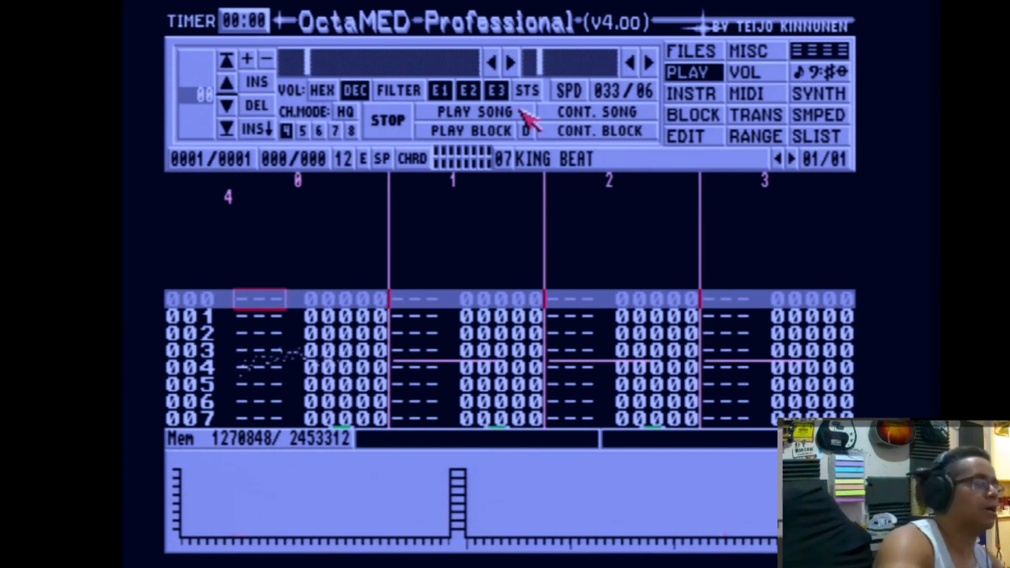
Enter an F-3 note on line 048 of track 0 and play the block.
click(521, 111)
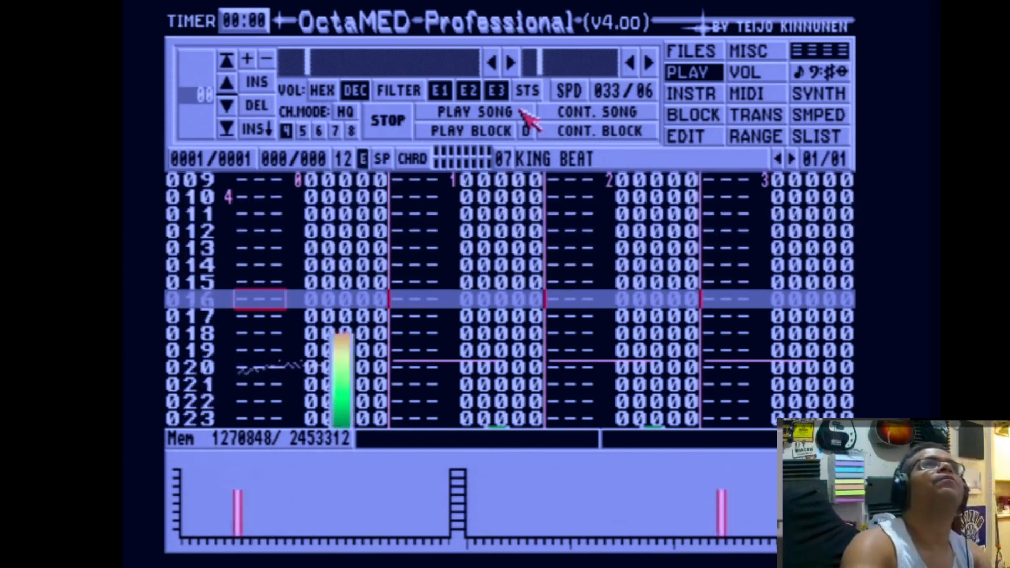
click(430, 134)
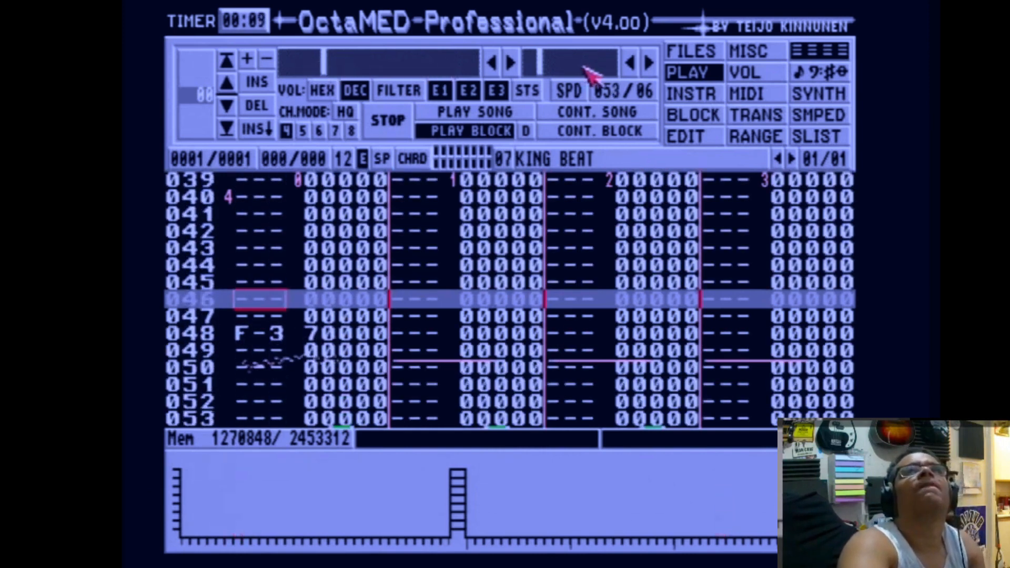
In the sample editor, zoom into the start of KING BEAT and cut a short range from its beginning.
click(802, 115)
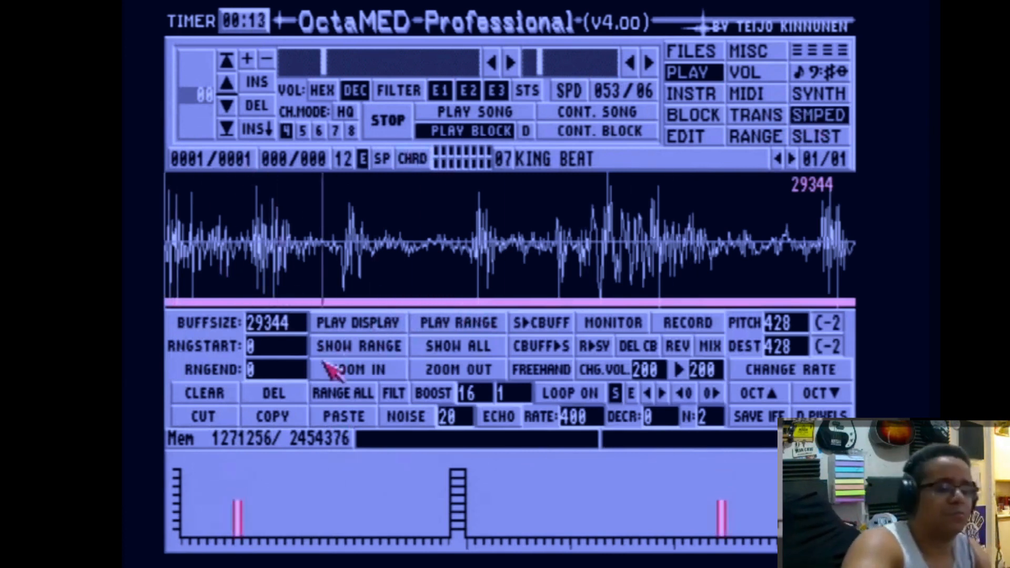
click(339, 370)
click(333, 304)
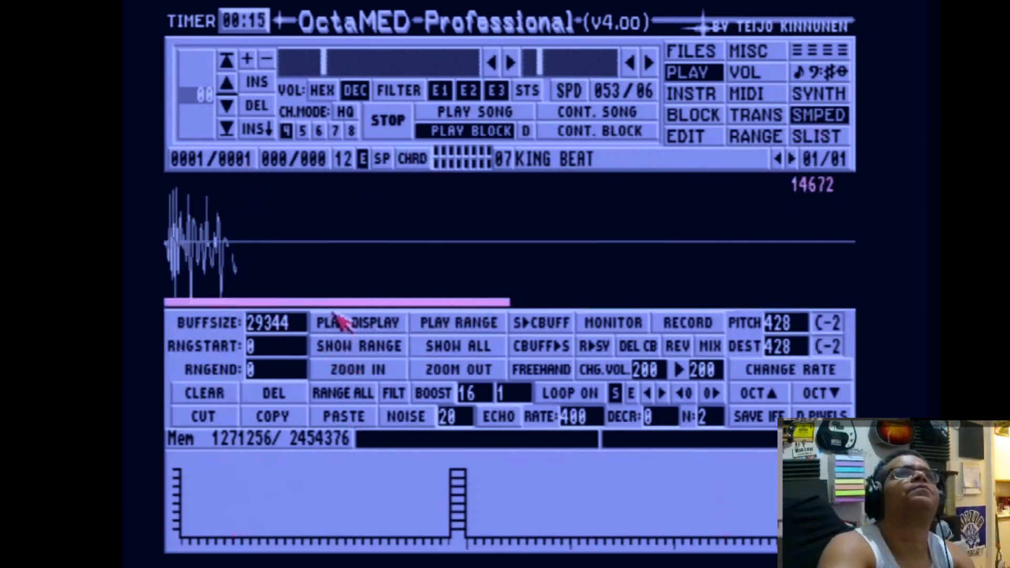
click(336, 371)
click(336, 372)
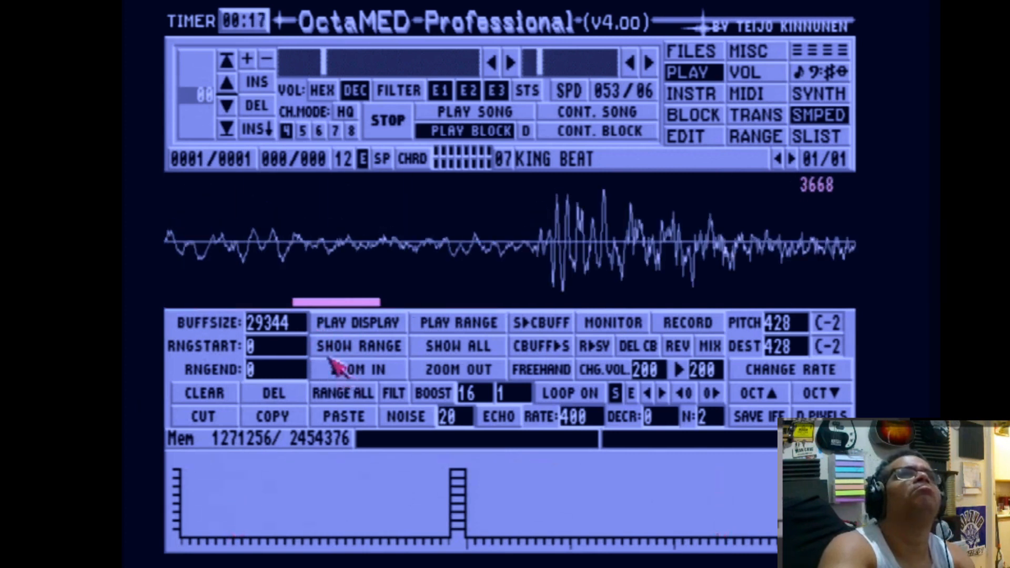
key(Left)
key(Left)
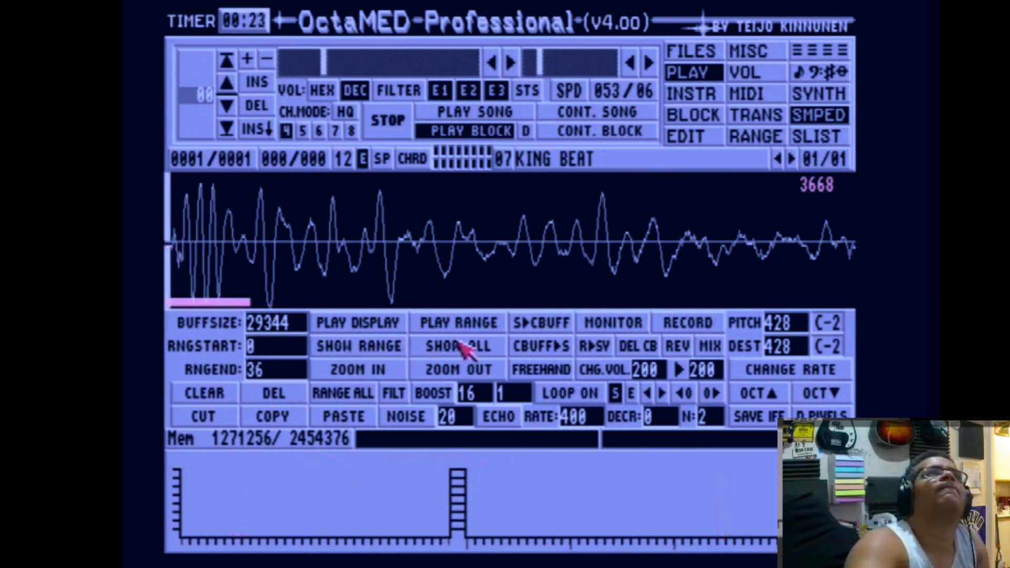
click(221, 413)
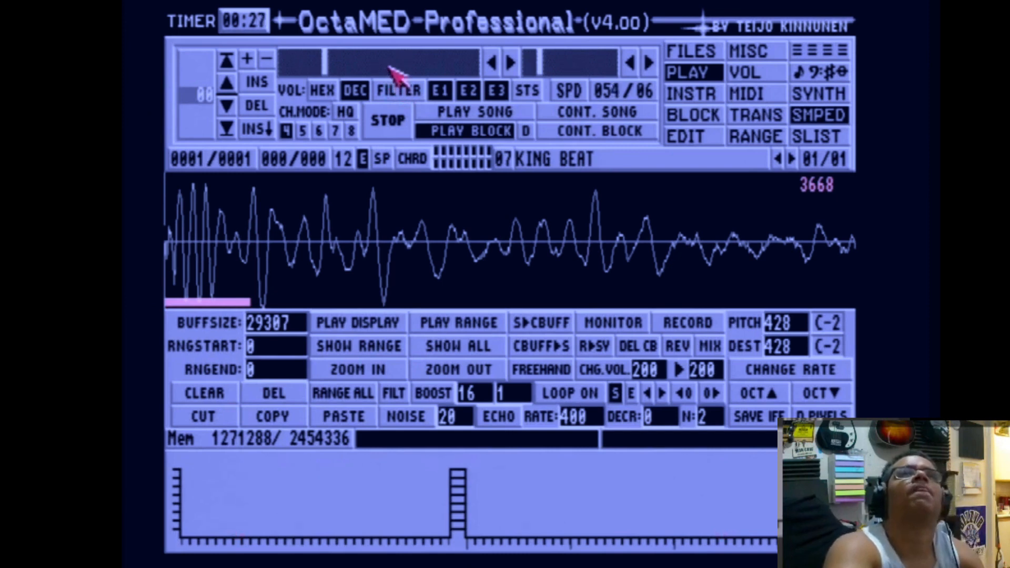
Return to the block editor, enter E-3 notes on lines 016, 032 and 048 of track 0, and play the block.
click(816, 53)
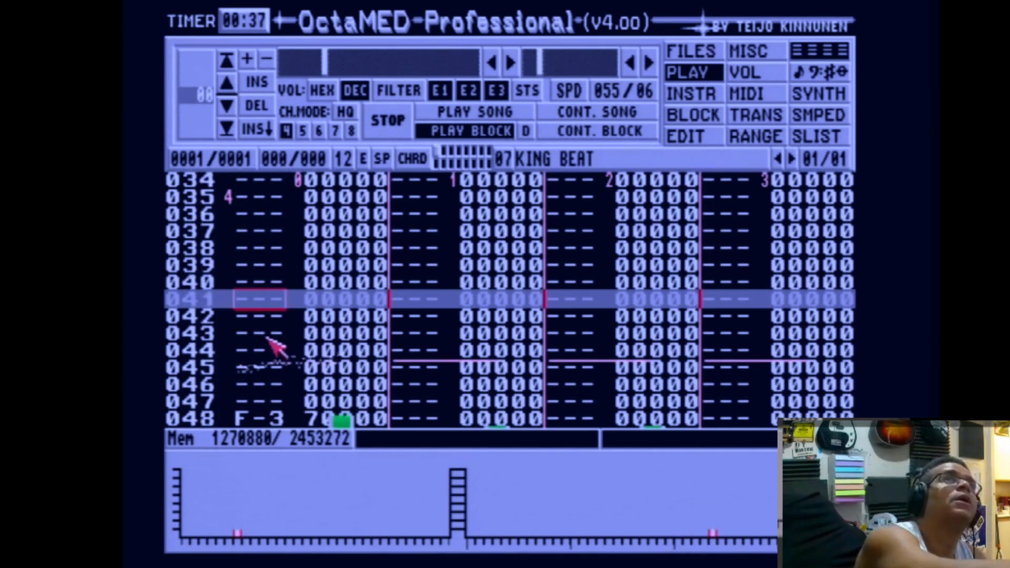
key(Escape)
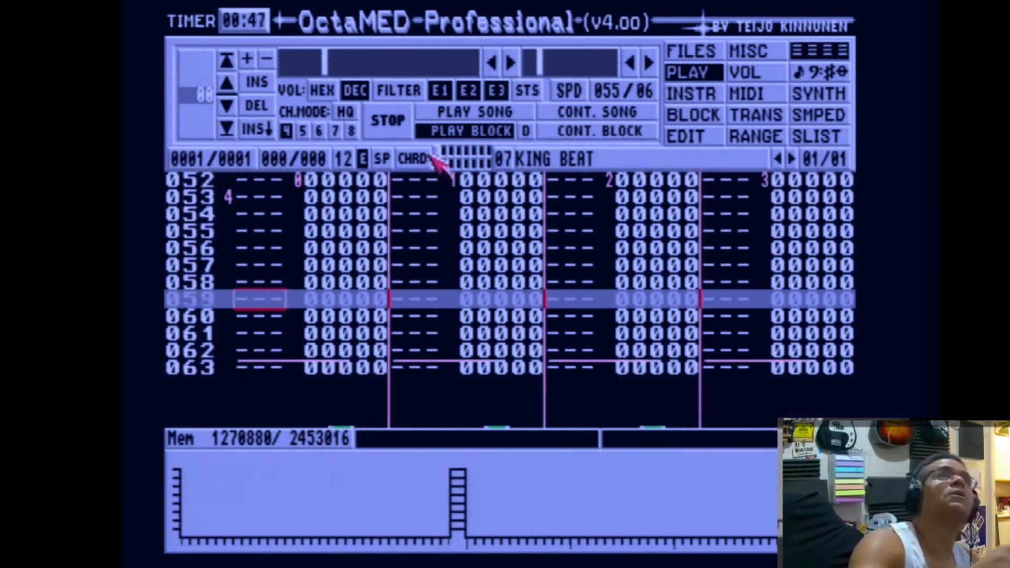
key(space)
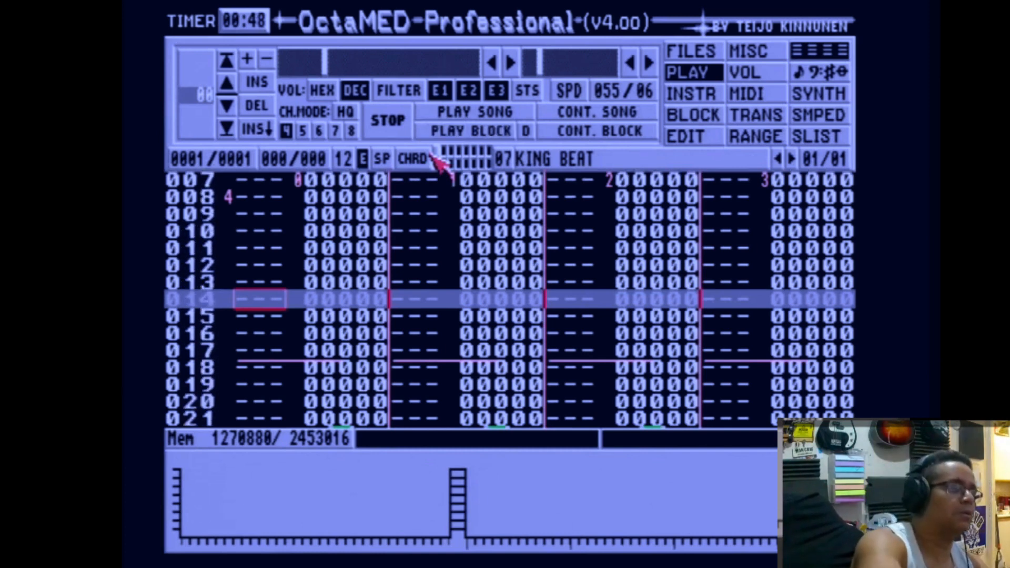
key(F6)
key(e)
key(F8)
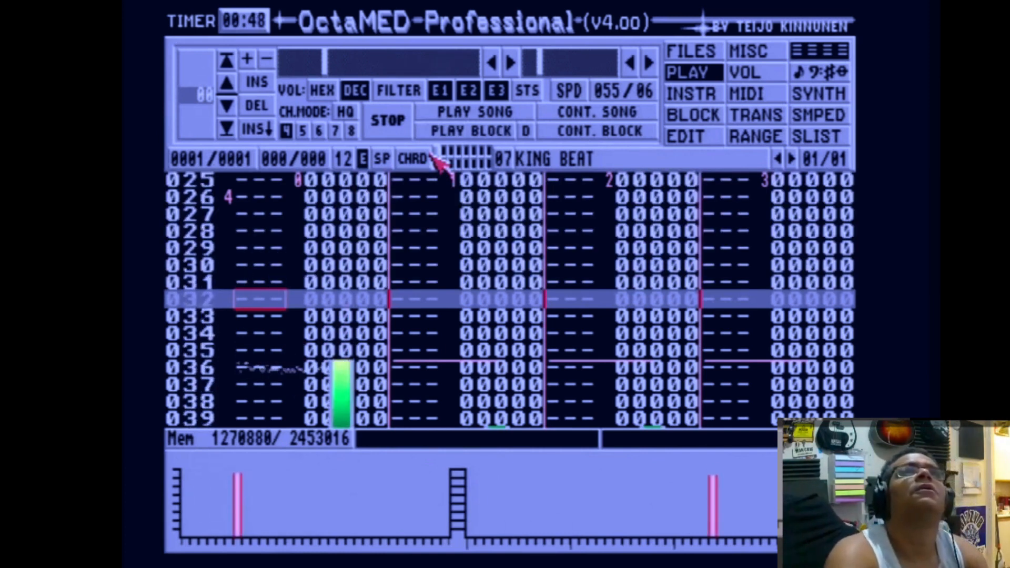
click(446, 135)
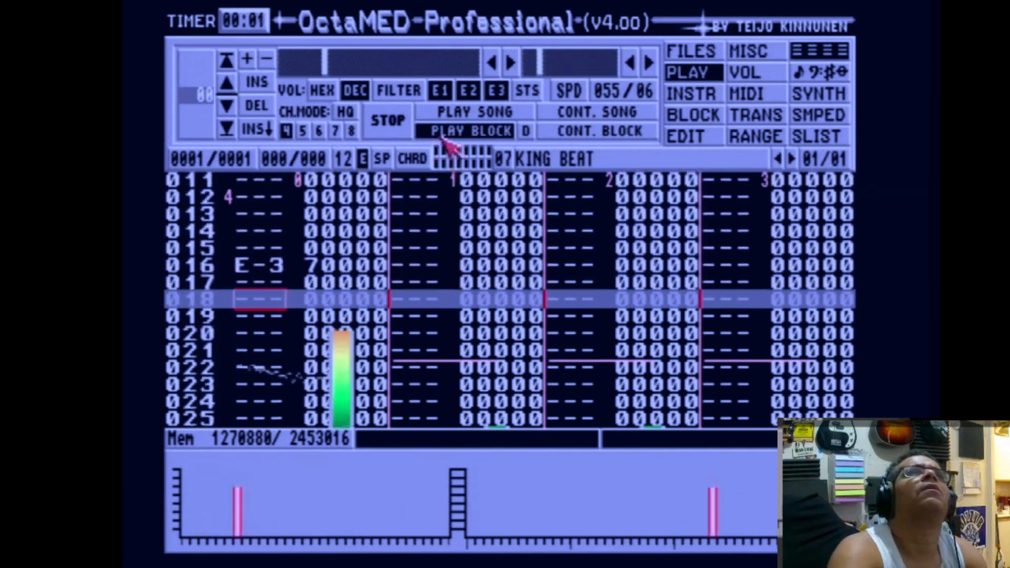
Adjust the tempo down to 047 while the block plays.
click(306, 62)
click(301, 63)
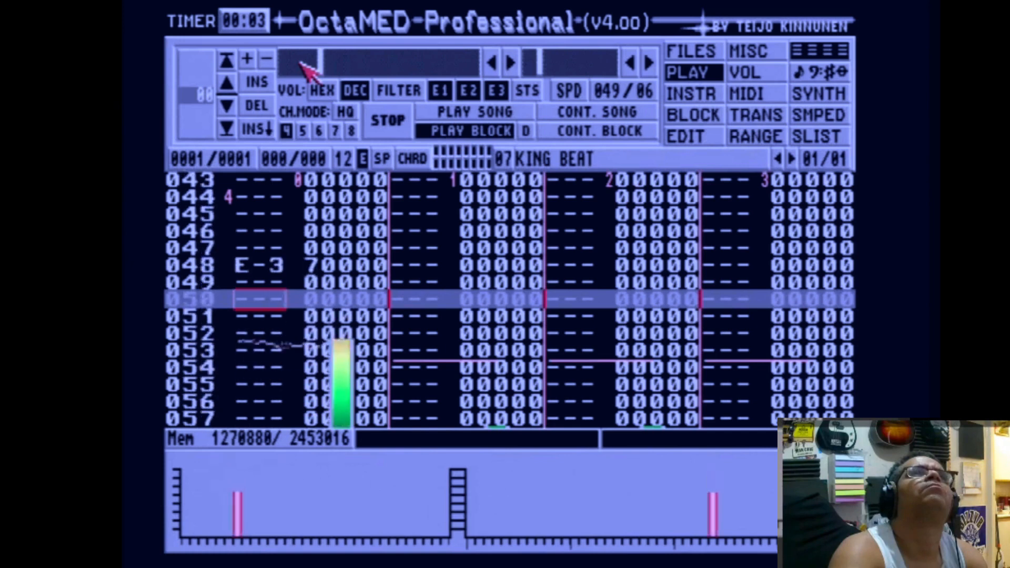
click(298, 63)
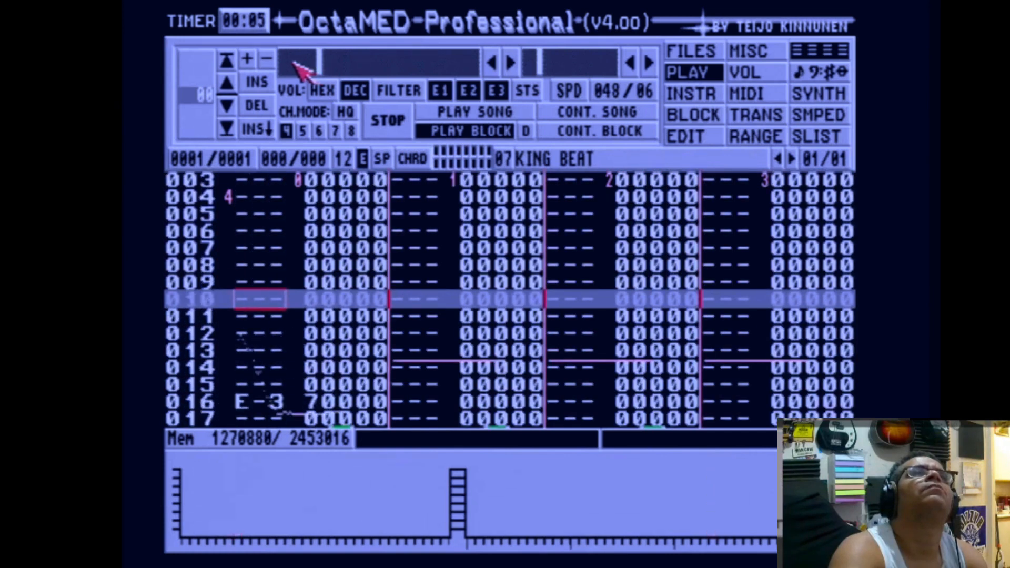
click(298, 63)
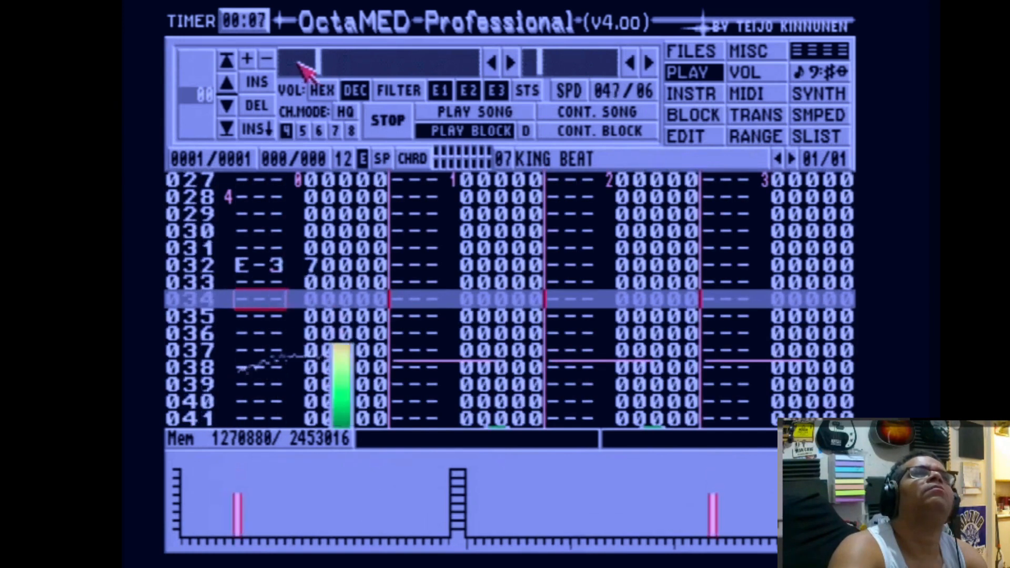
click(298, 64)
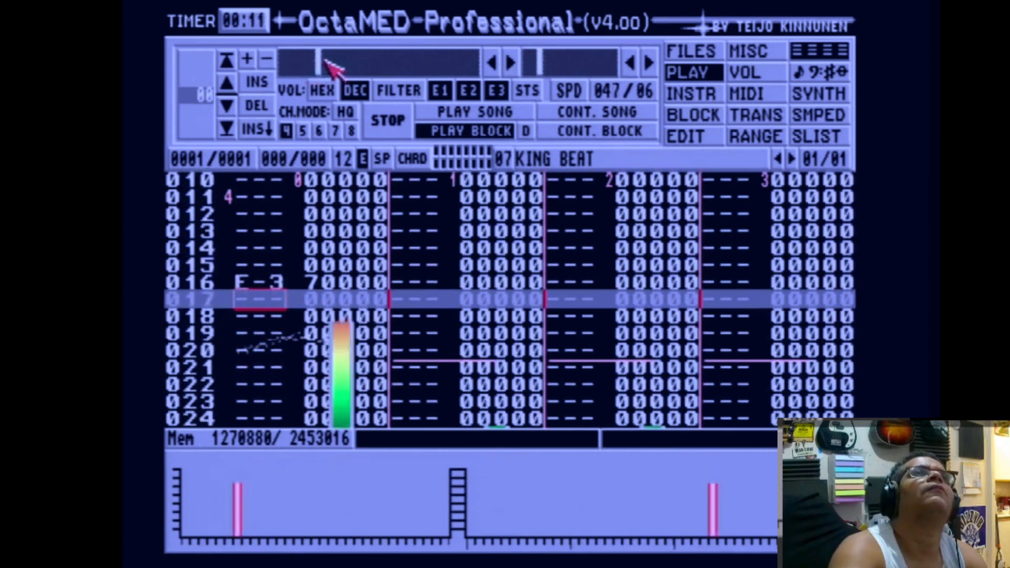
click(351, 69)
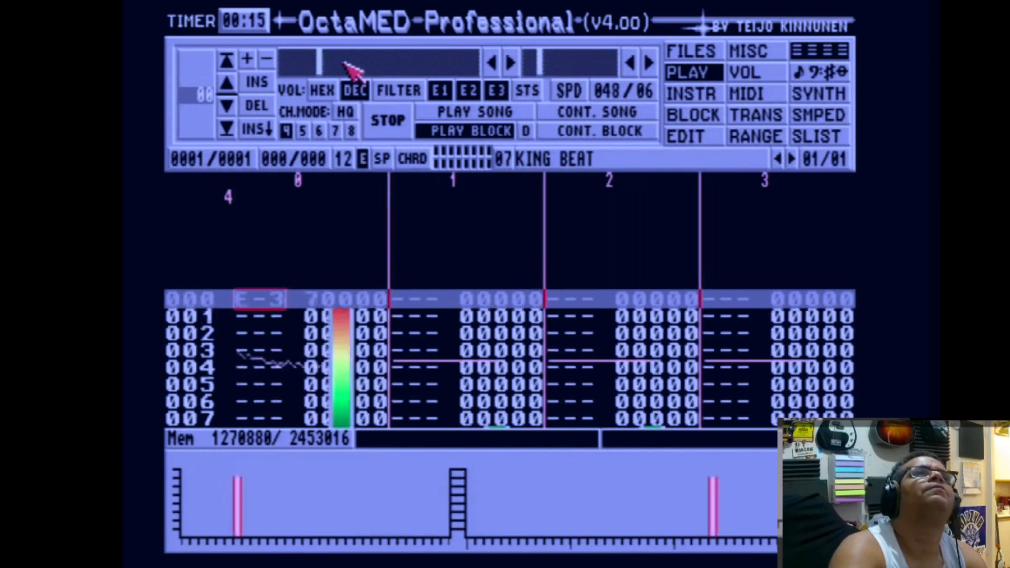
click(305, 66)
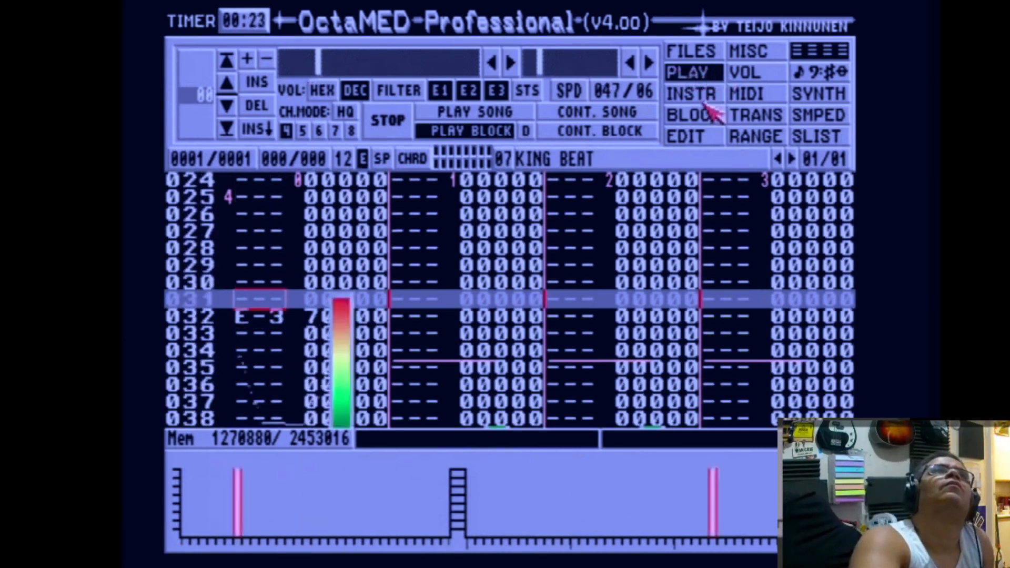
Reload AMEN KING BEAT into instrument 07, then play the block in the block editor.
click(699, 51)
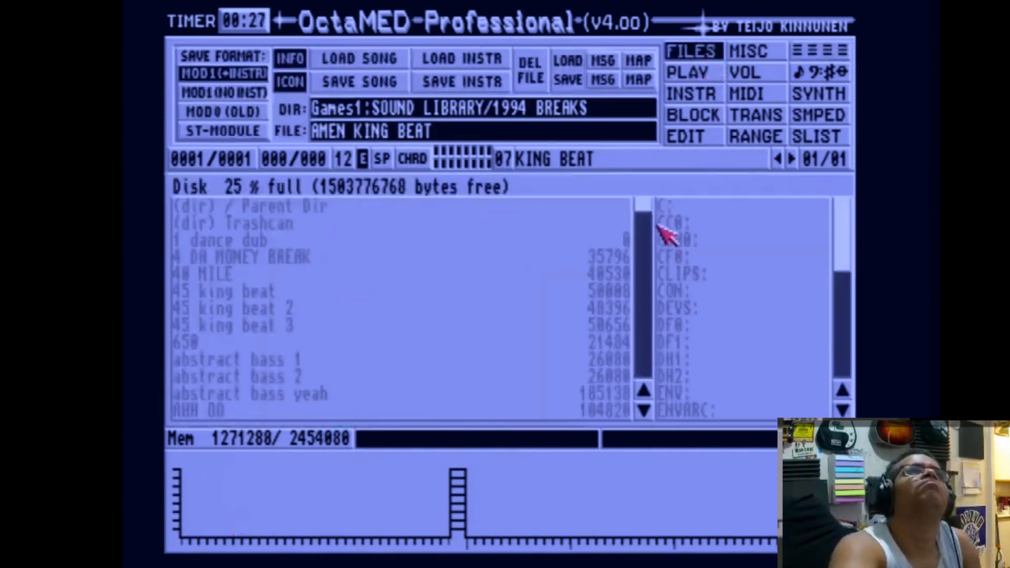
drag(652, 214, 647, 213)
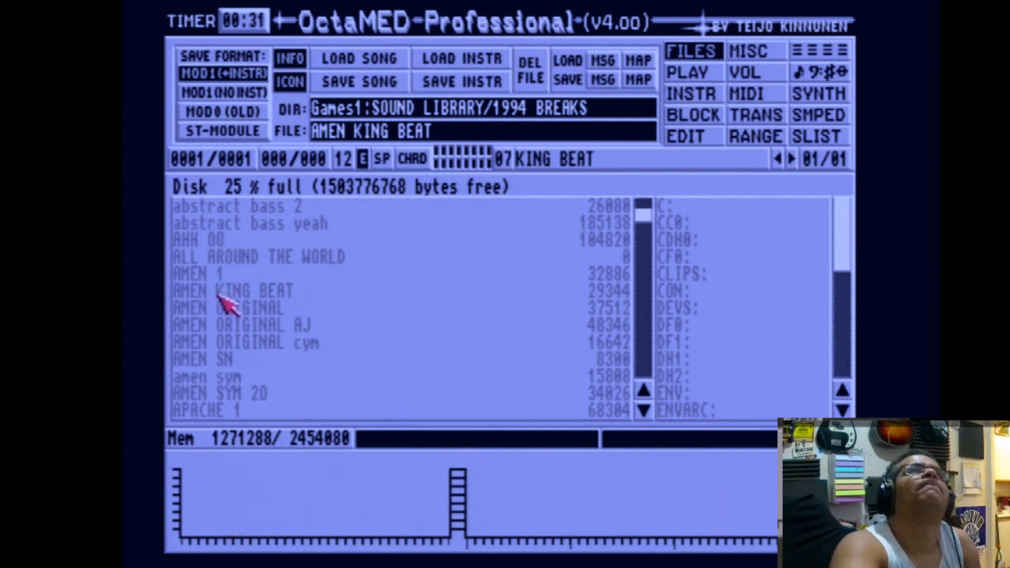
key(p)
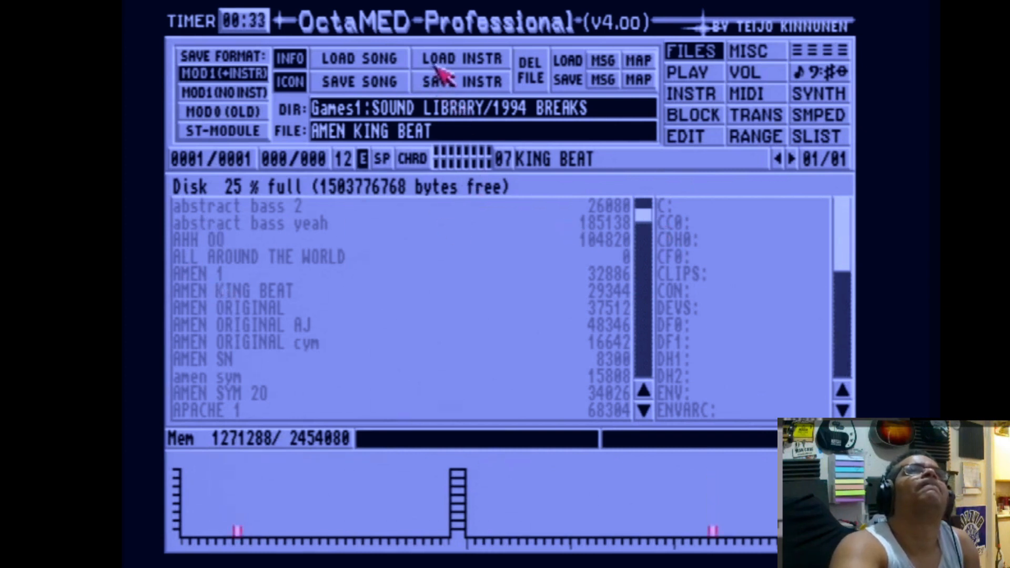
click(449, 57)
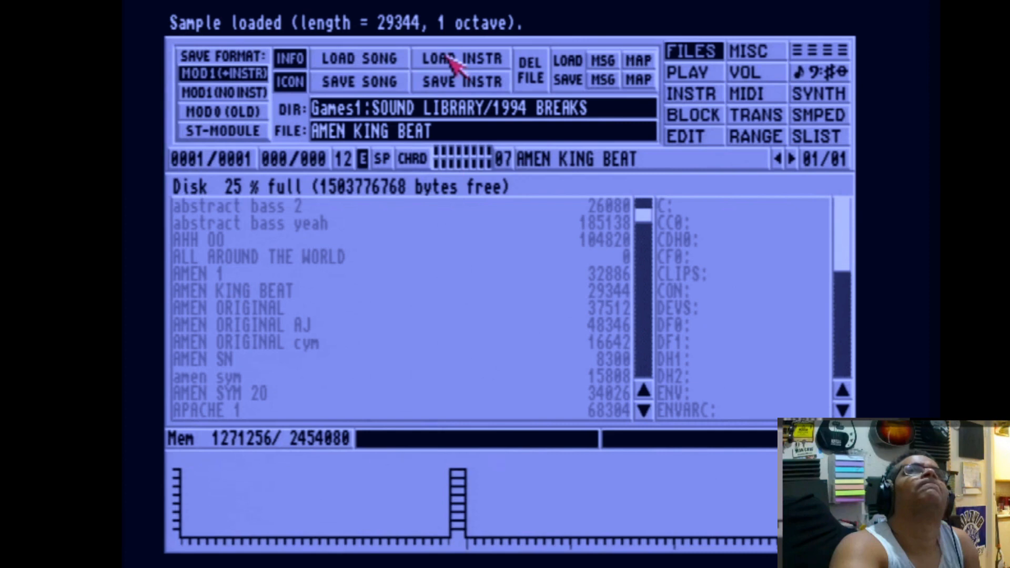
click(820, 54)
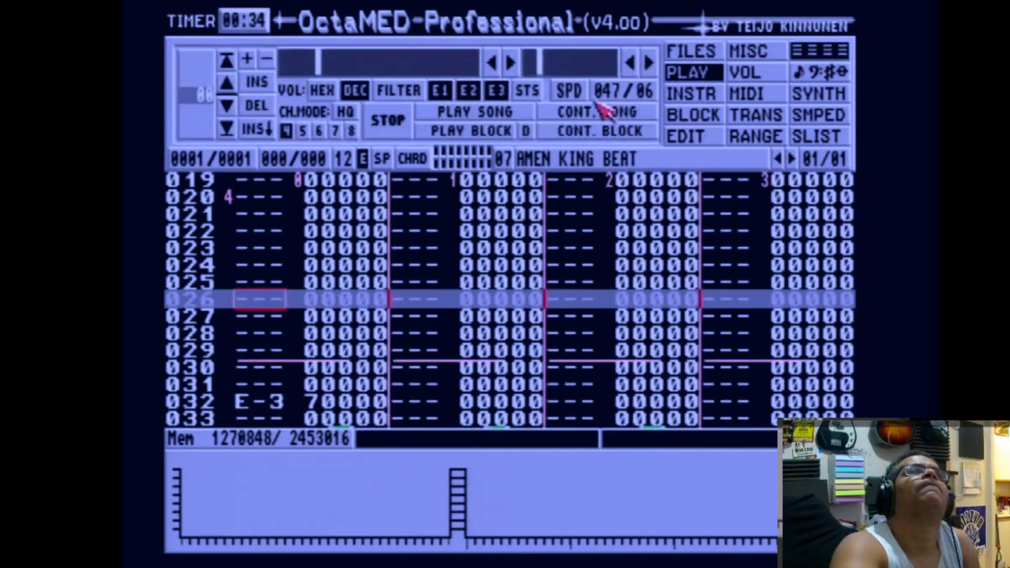
click(496, 133)
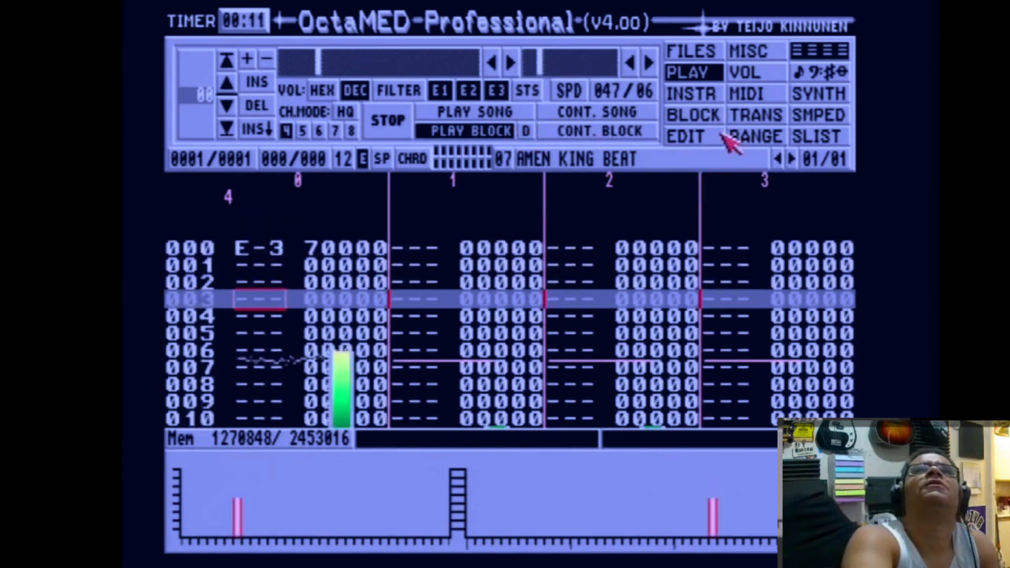
In the sample editor, range KING BEAT from 7449 to its end, copy it, and paste it as a new sample into instrument 08.
click(809, 117)
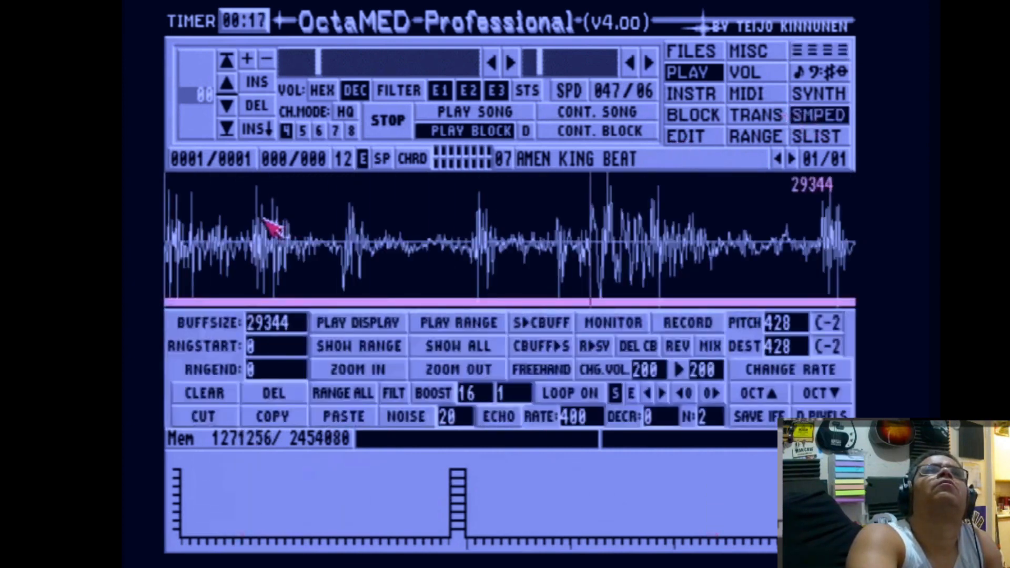
click(341, 241)
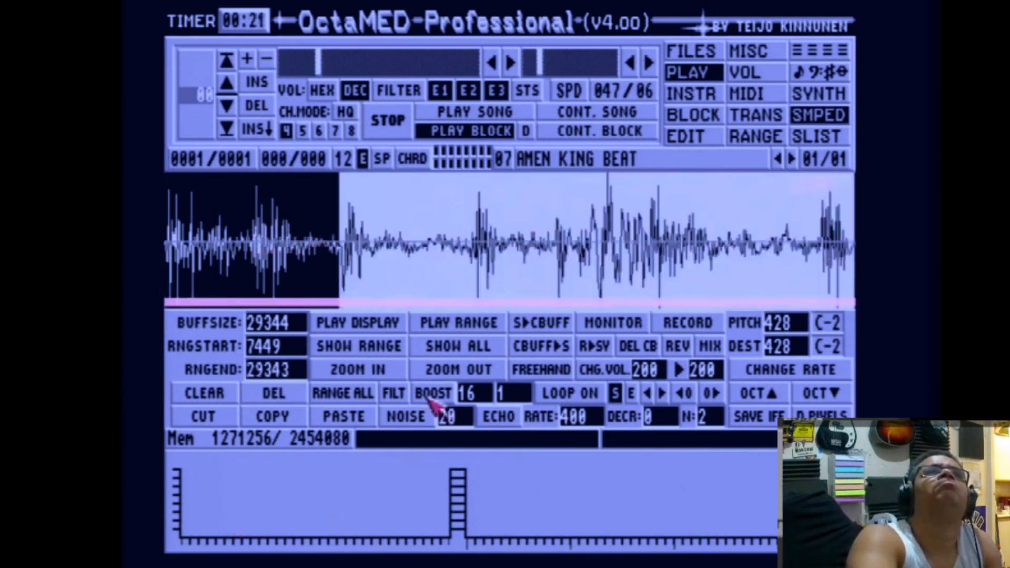
click(269, 409)
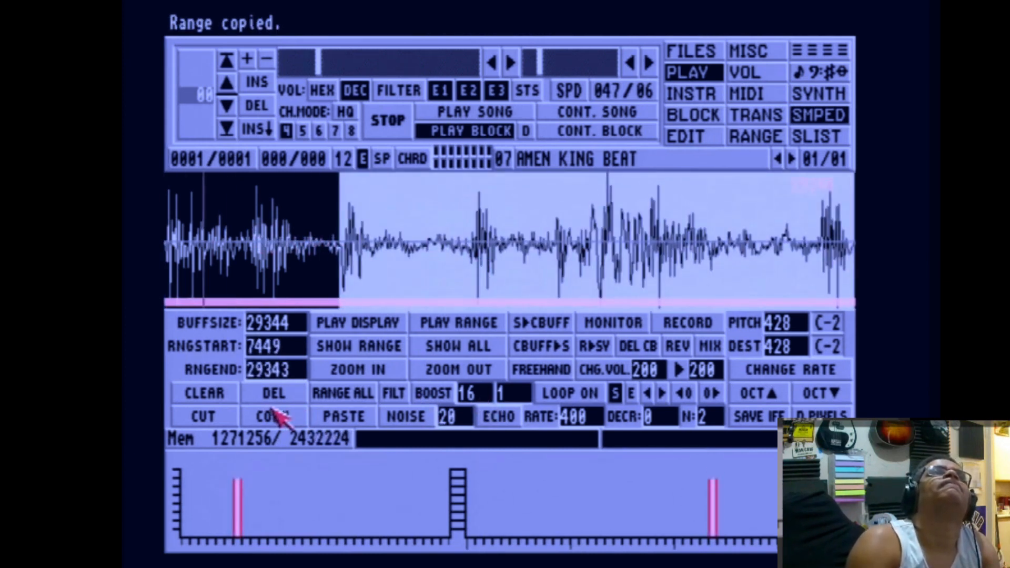
key(shift+Right)
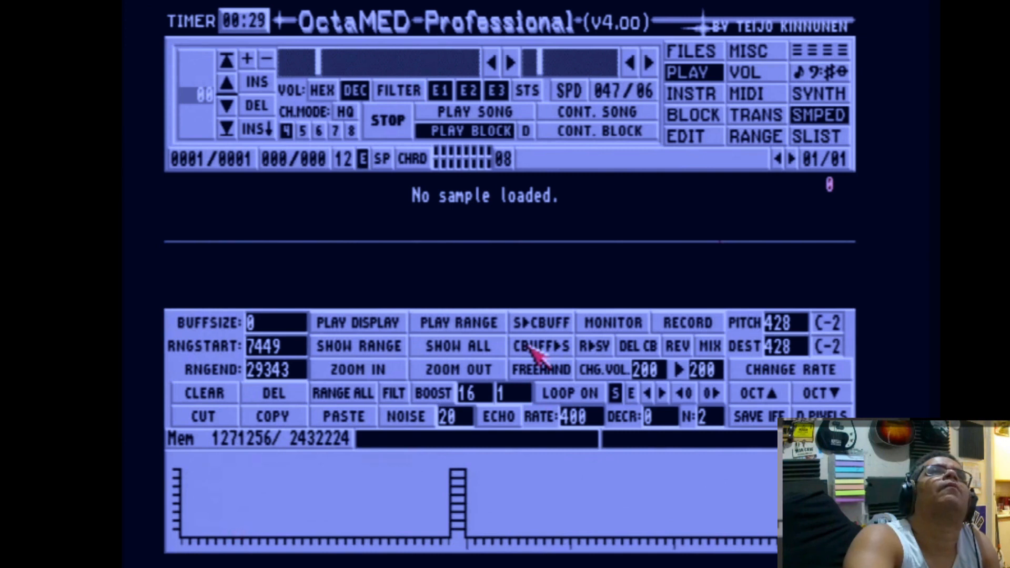
click(533, 350)
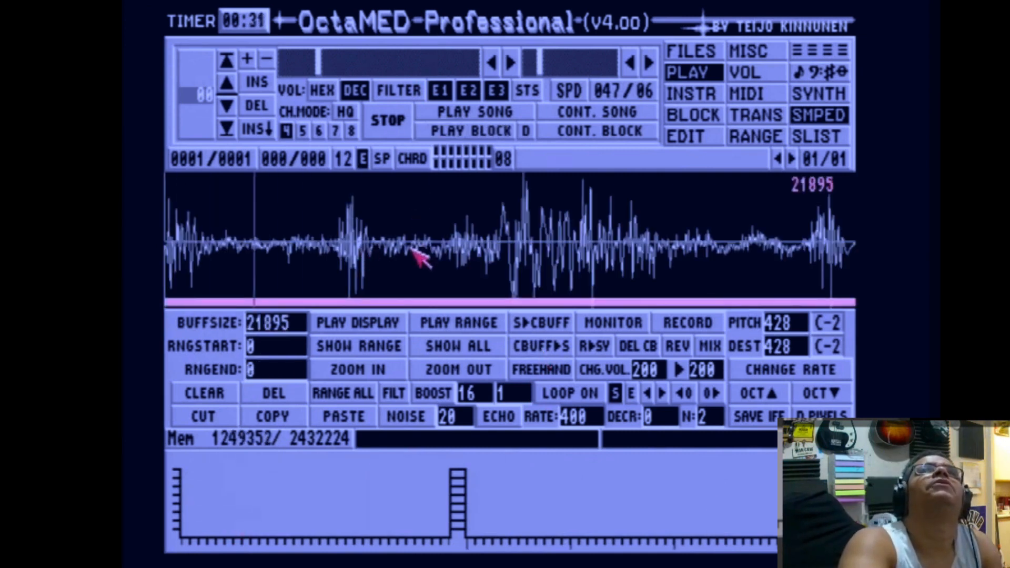
Return to the block editor and enter instrument 08 notes E-3 on line 056 and F-3 on lines 058 and 060 of track 0.
click(752, 78)
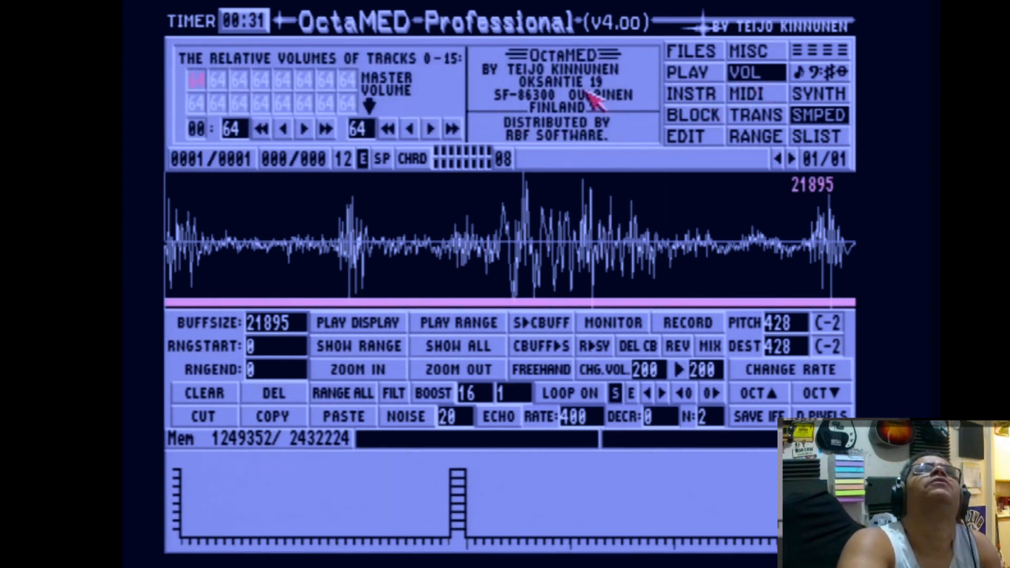
click(693, 91)
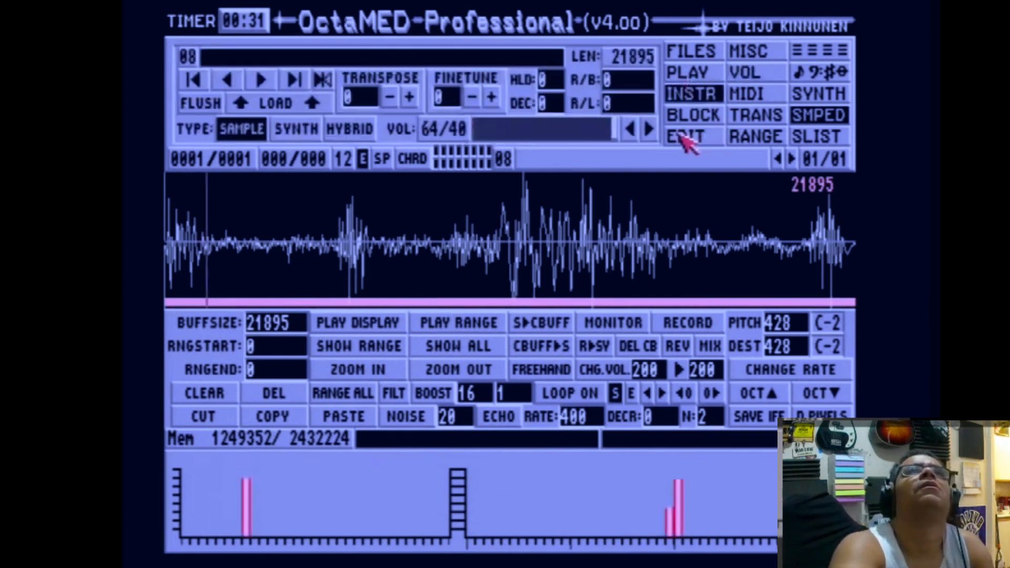
click(825, 52)
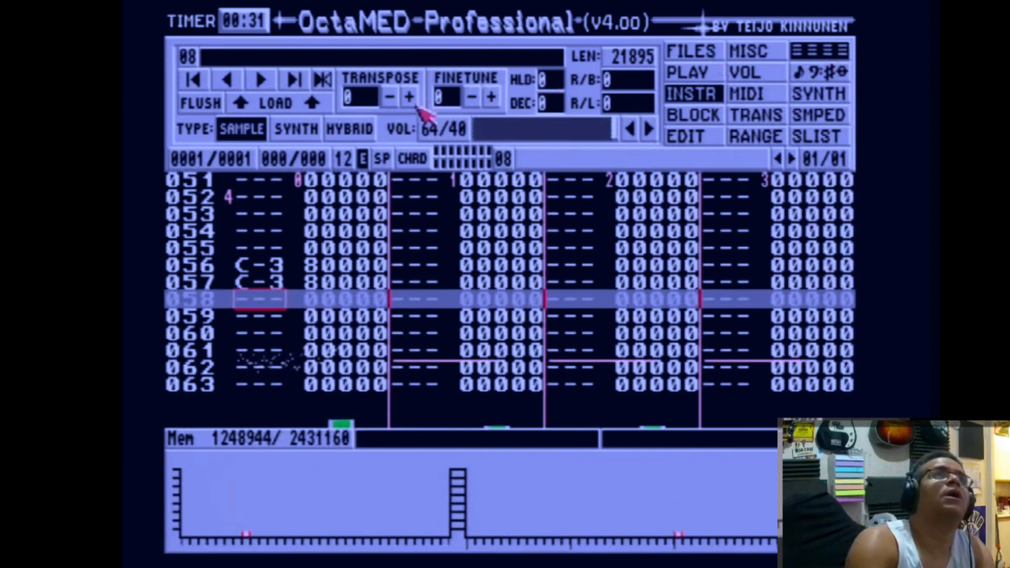
key(Down)
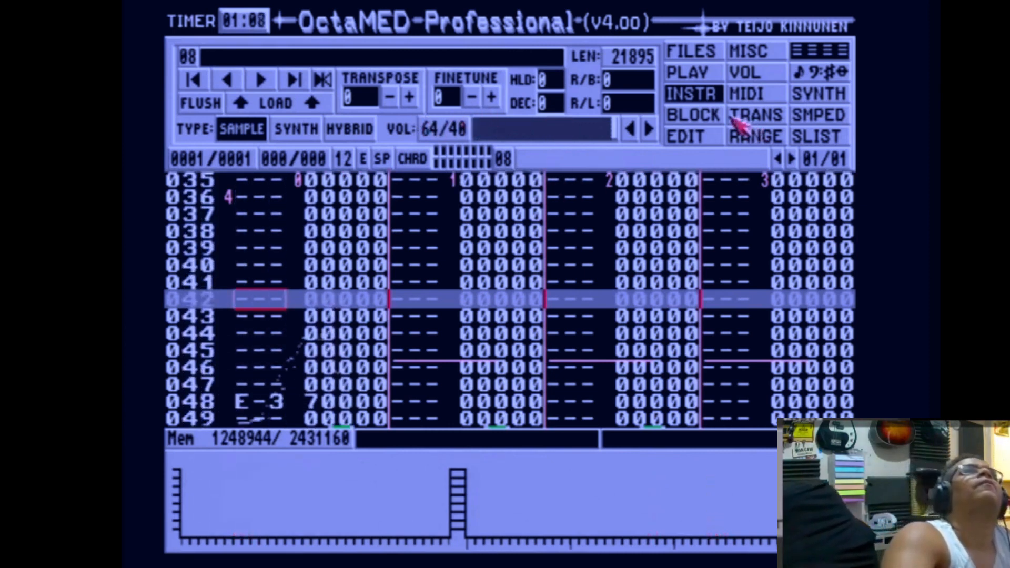
click(710, 116)
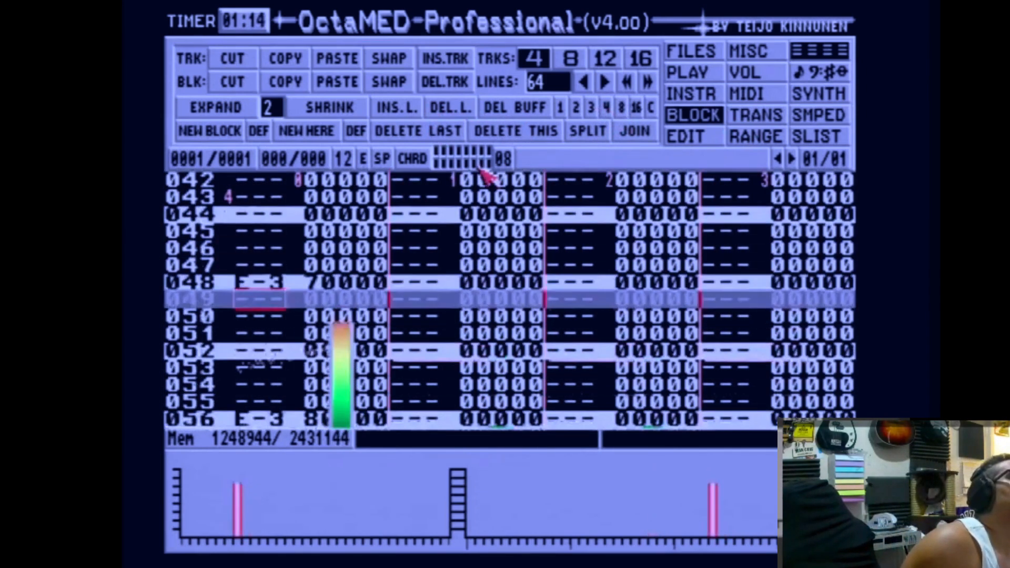
key(Escape)
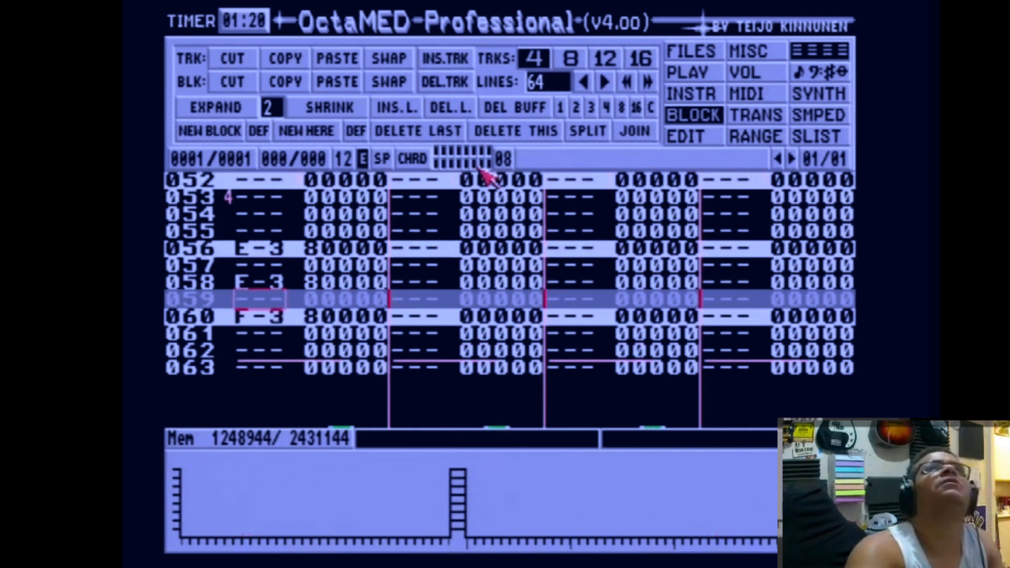
key(Escape)
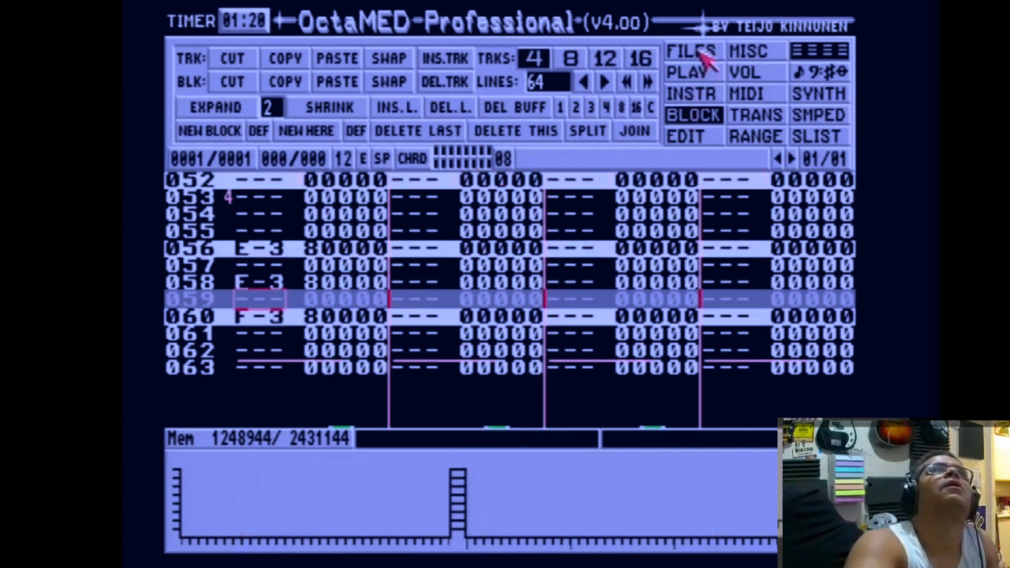
Play the block from the start to hear the new instrument 08 notes.
click(706, 59)
click(810, 53)
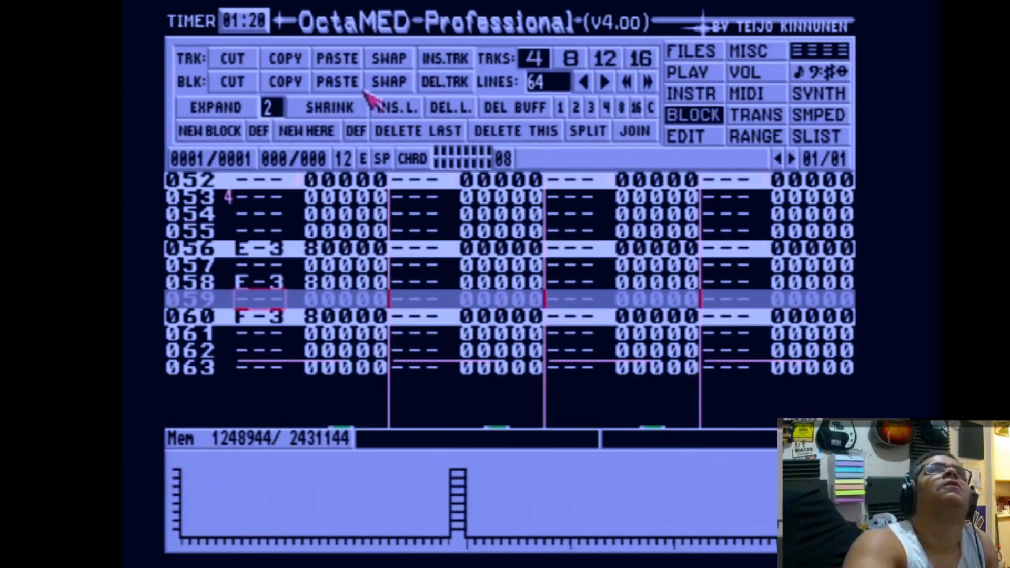
click(720, 53)
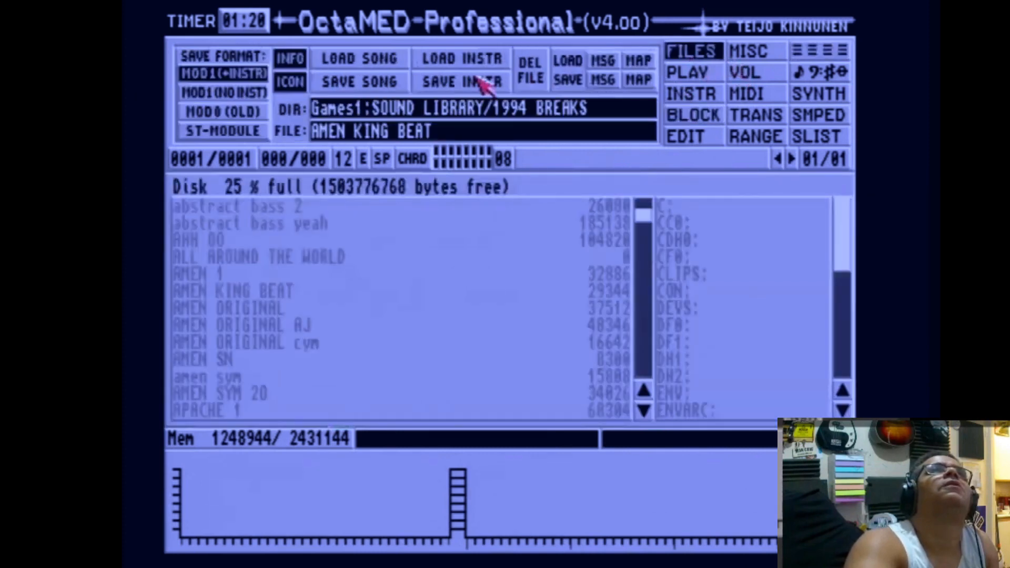
click(713, 95)
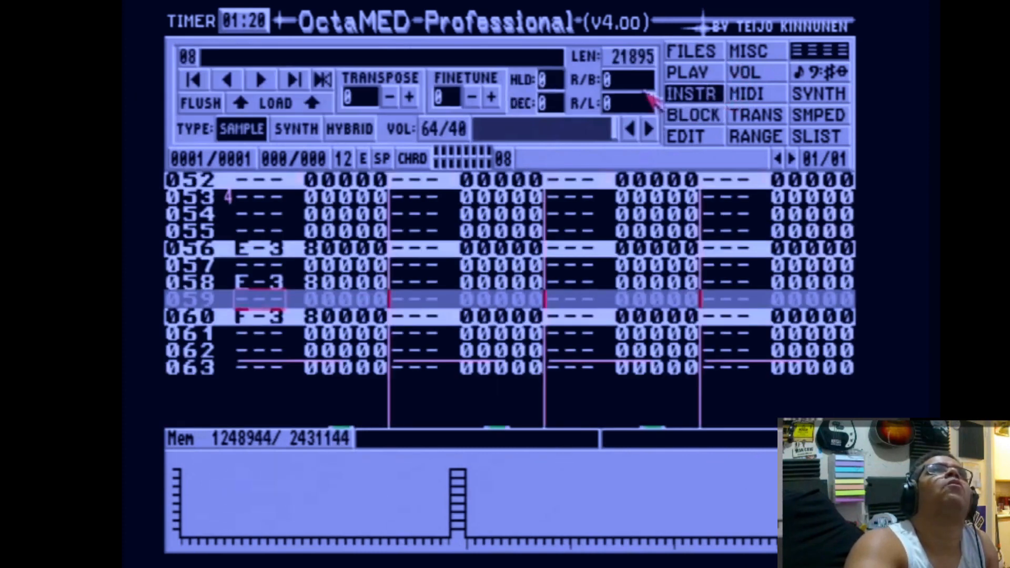
click(697, 74)
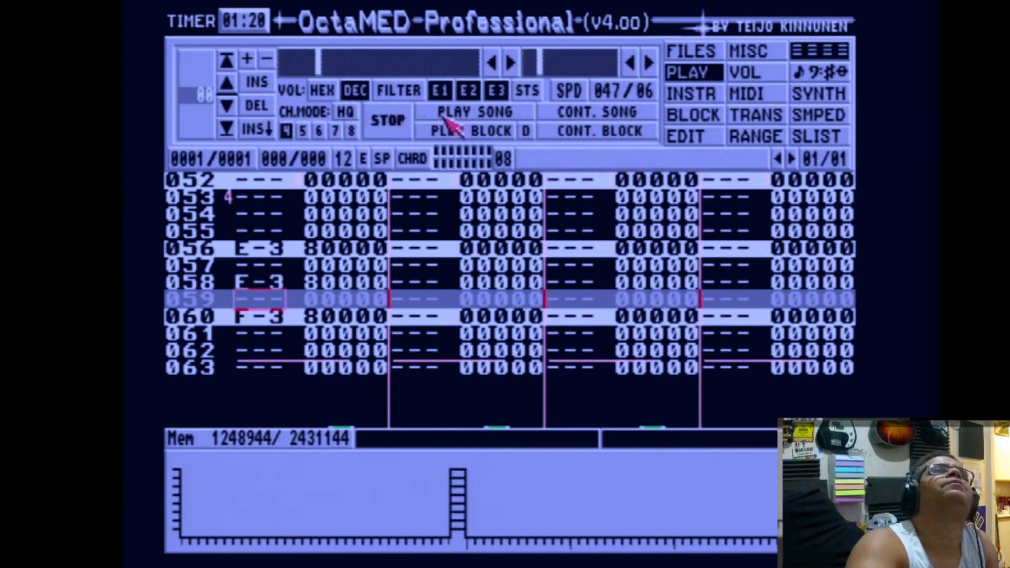
click(455, 131)
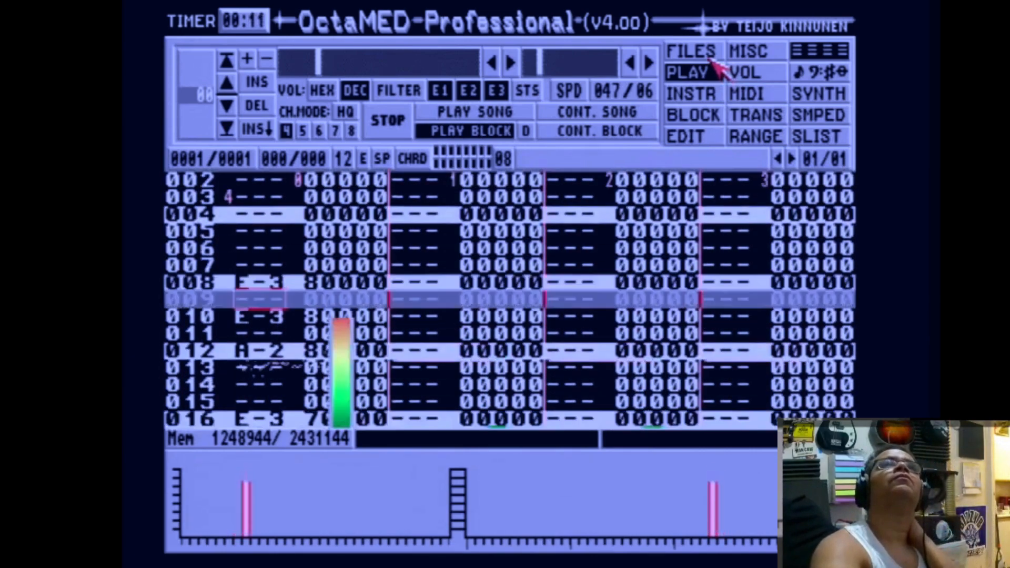
Name instrument 08 snare in the instrument panel.
click(700, 94)
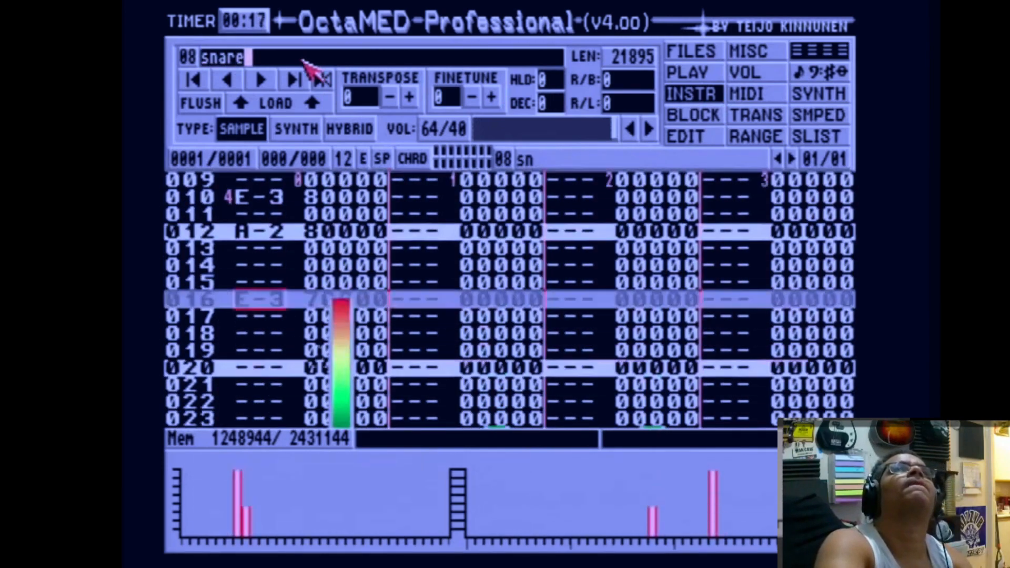
key(Return)
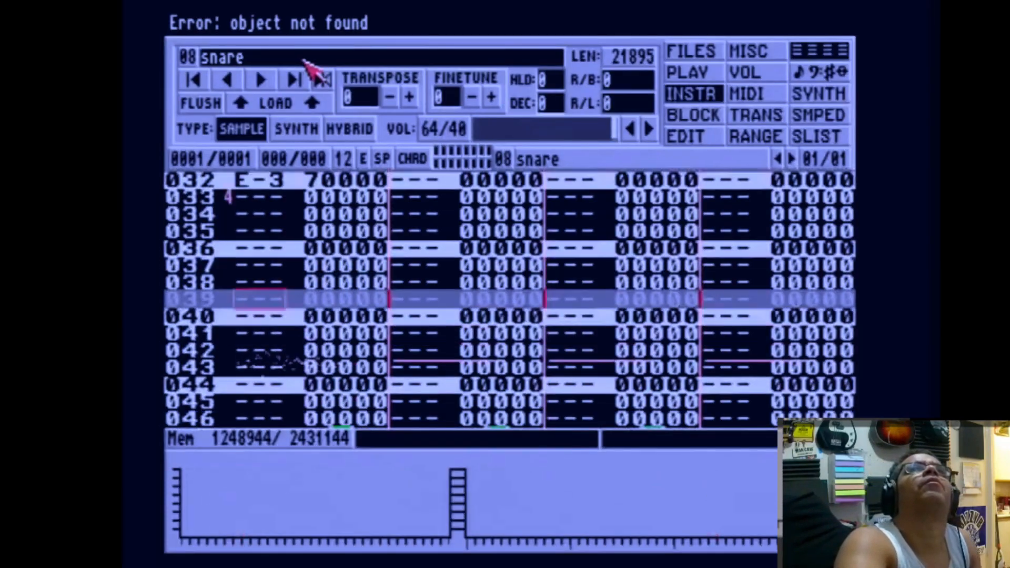
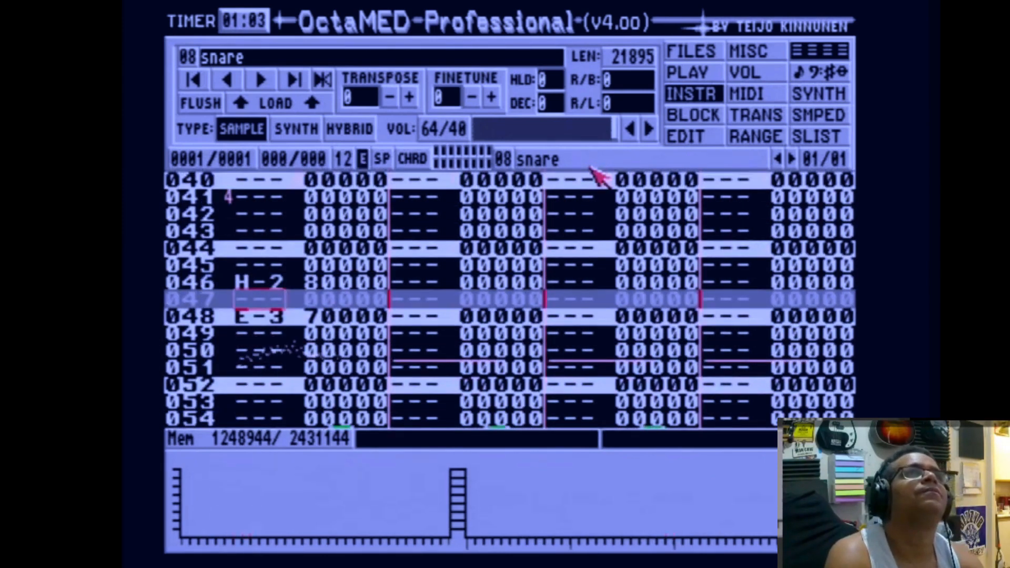
Listen to the block playing while stepping through instruments 06, 07 and 08.
key(Up)
key(w)
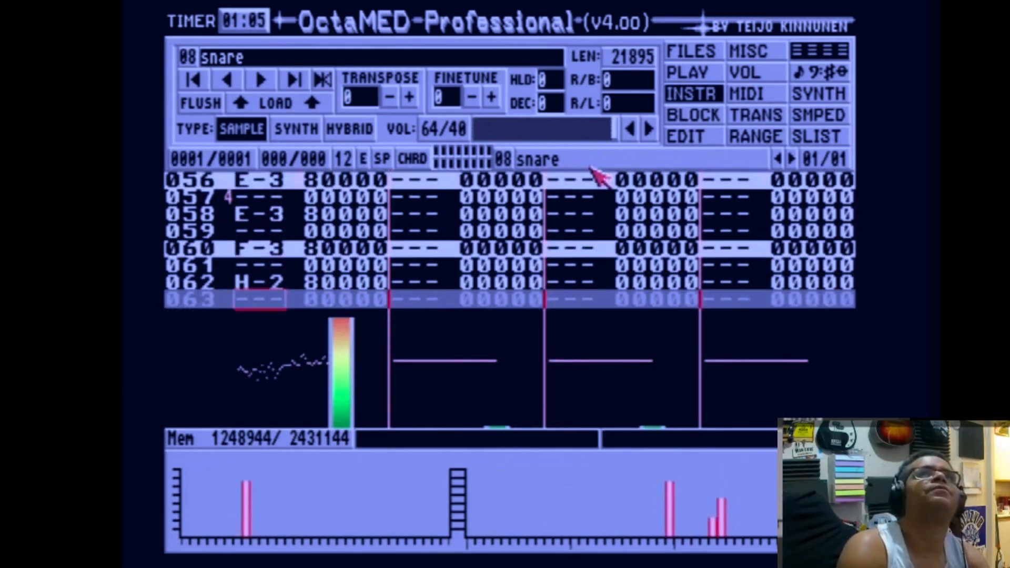
key(shift+Left)
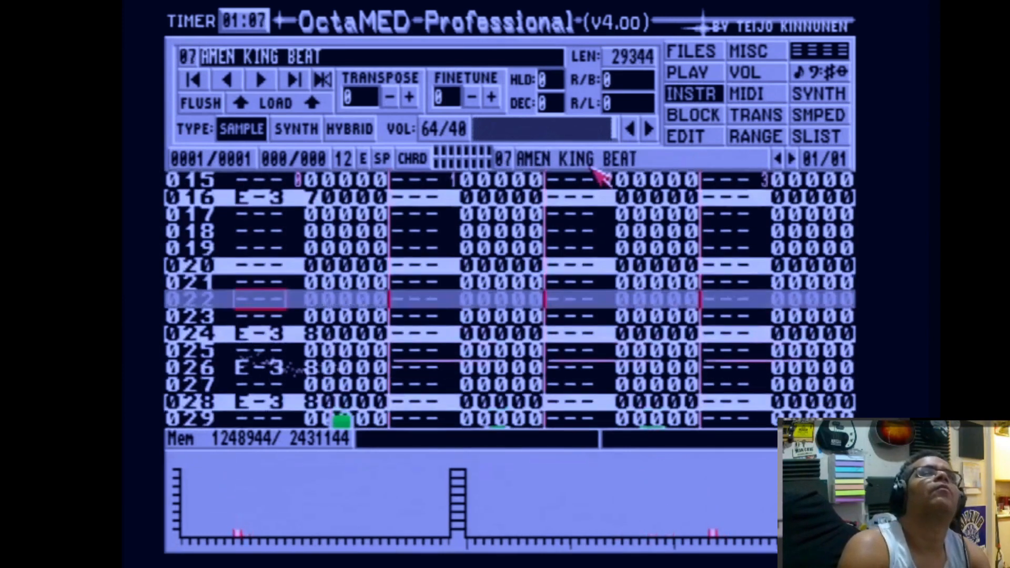
key(shift+Left)
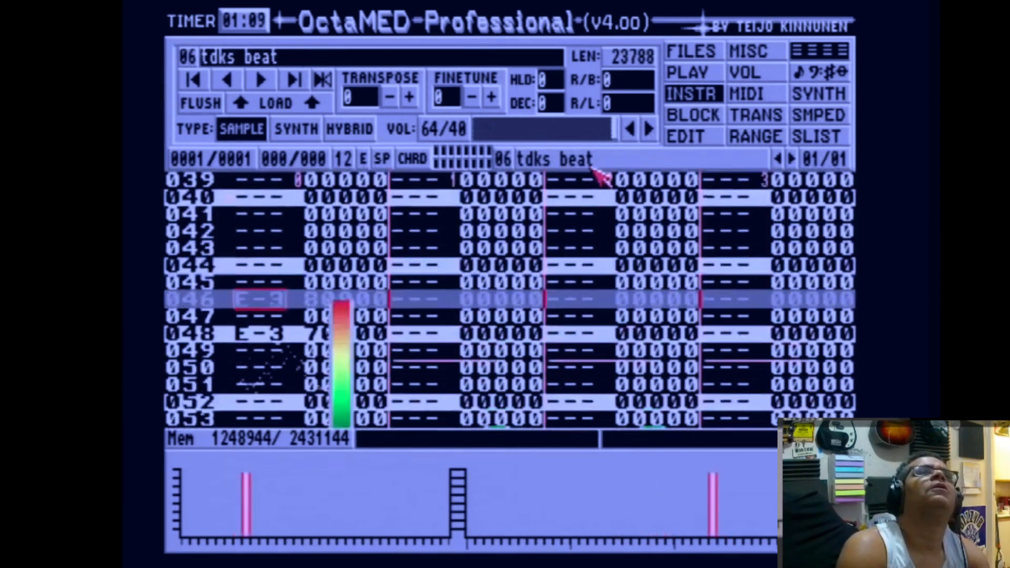
key(shift+Right)
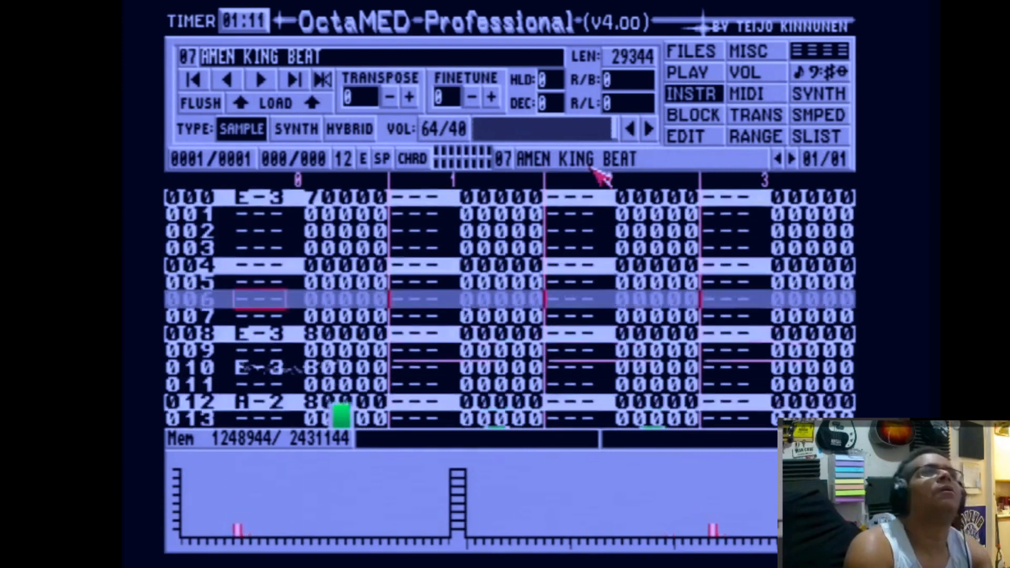
key(Escape)
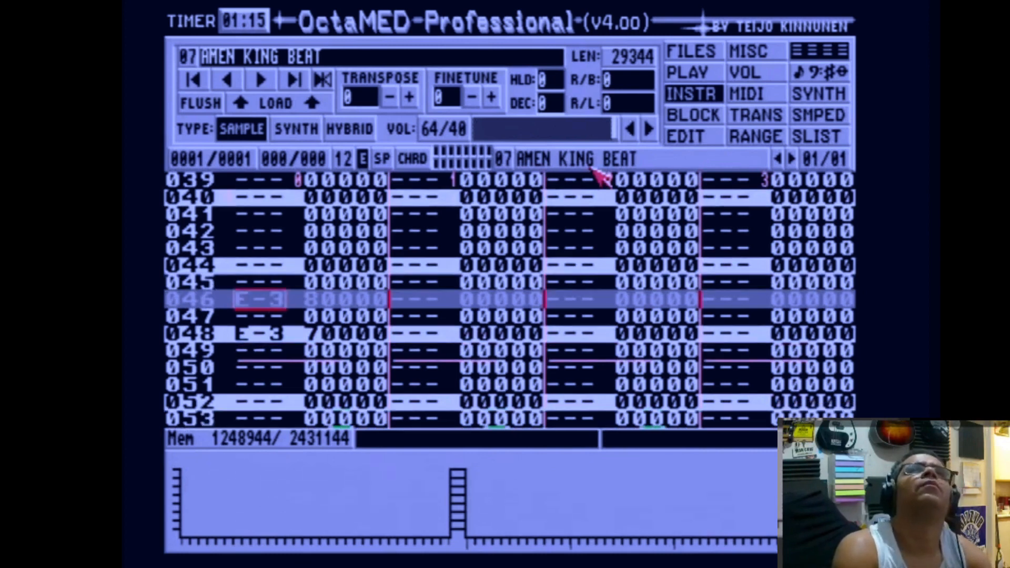
key(shift+Right)
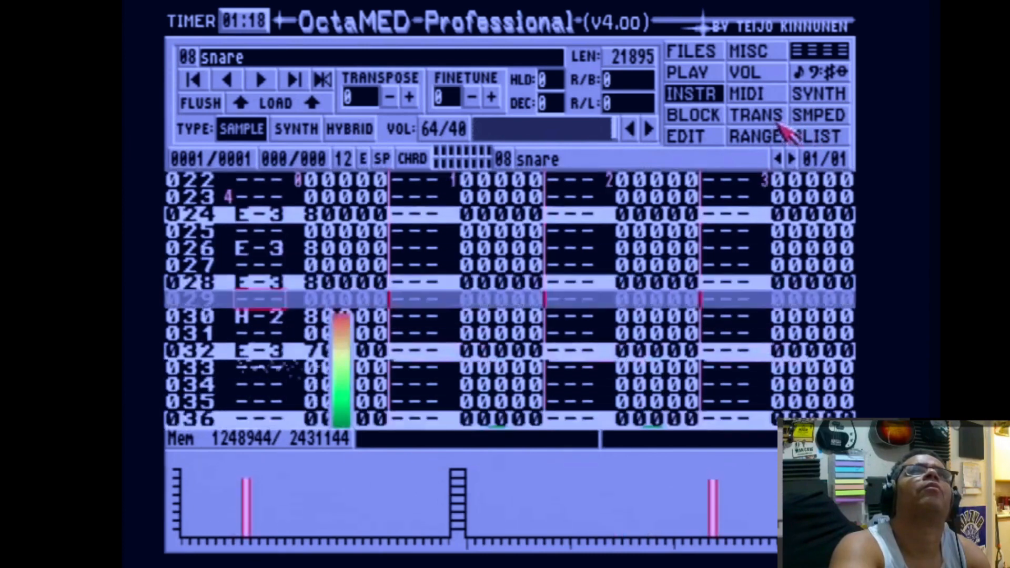
Trim the snare sample by cutting a tiny range at its very start in the sample editor, then replay the block.
click(815, 114)
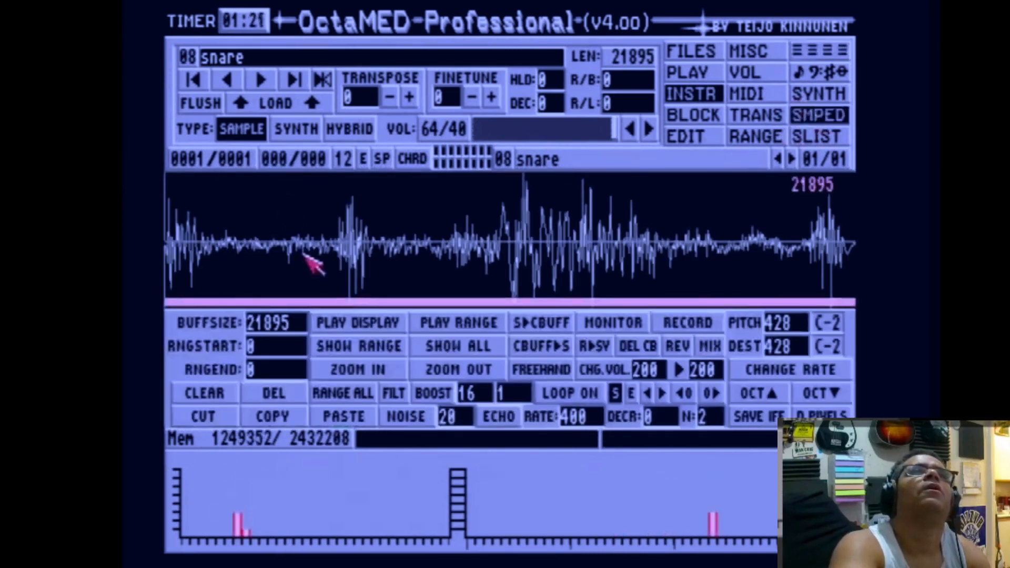
click(376, 368)
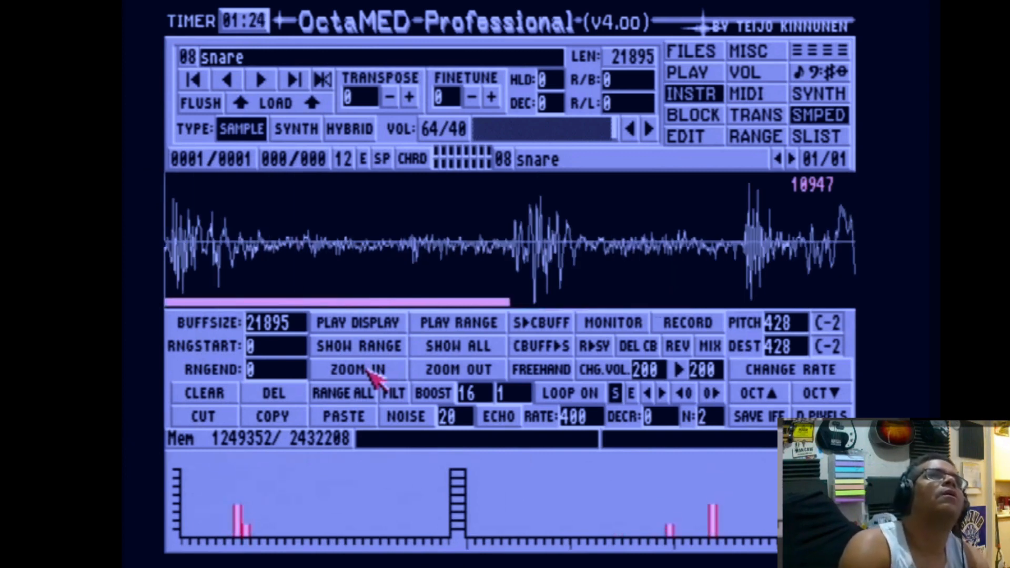
click(371, 370)
click(371, 370)
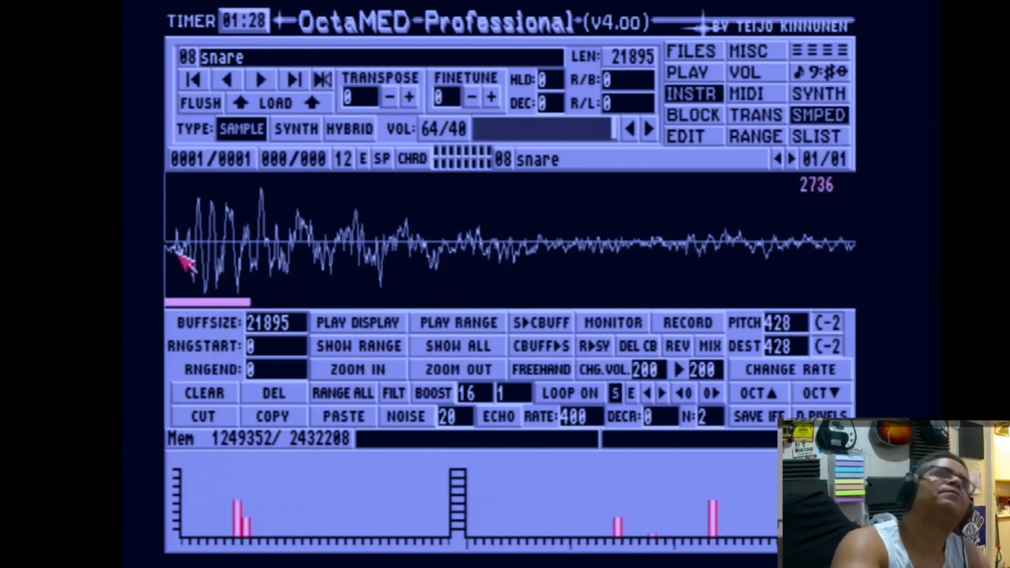
drag(179, 255, 168, 255)
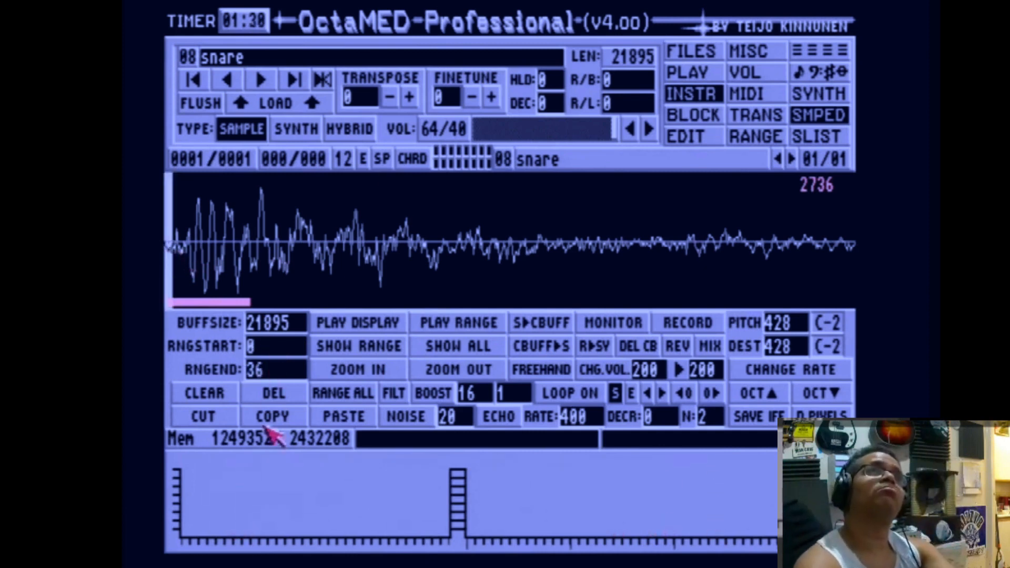
click(216, 417)
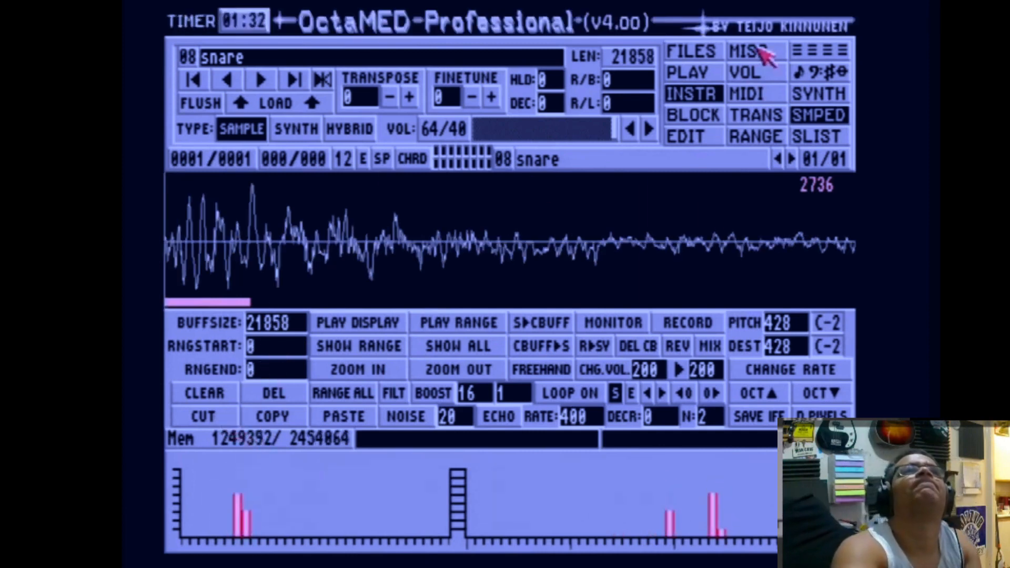
click(797, 49)
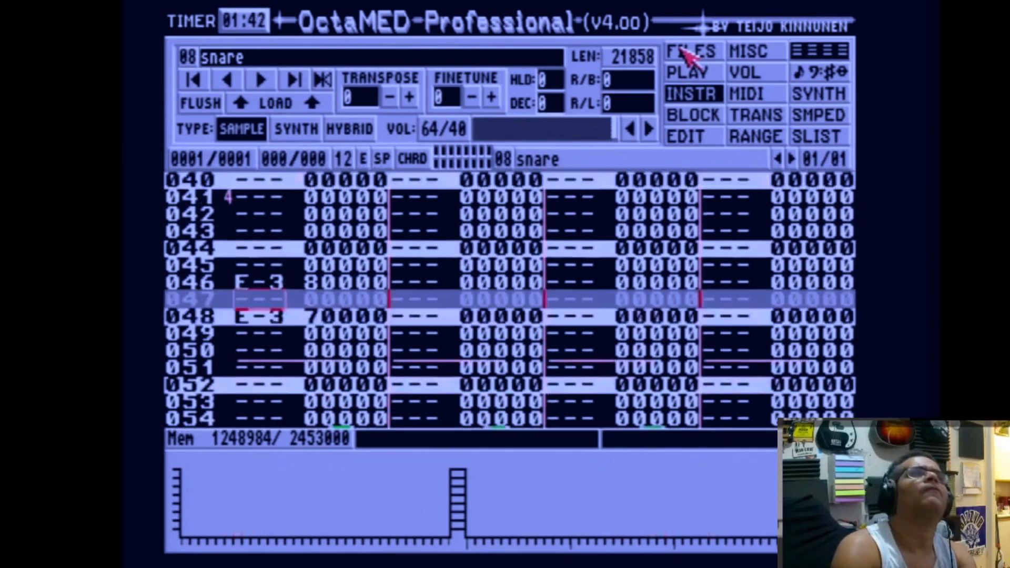
key(Up)
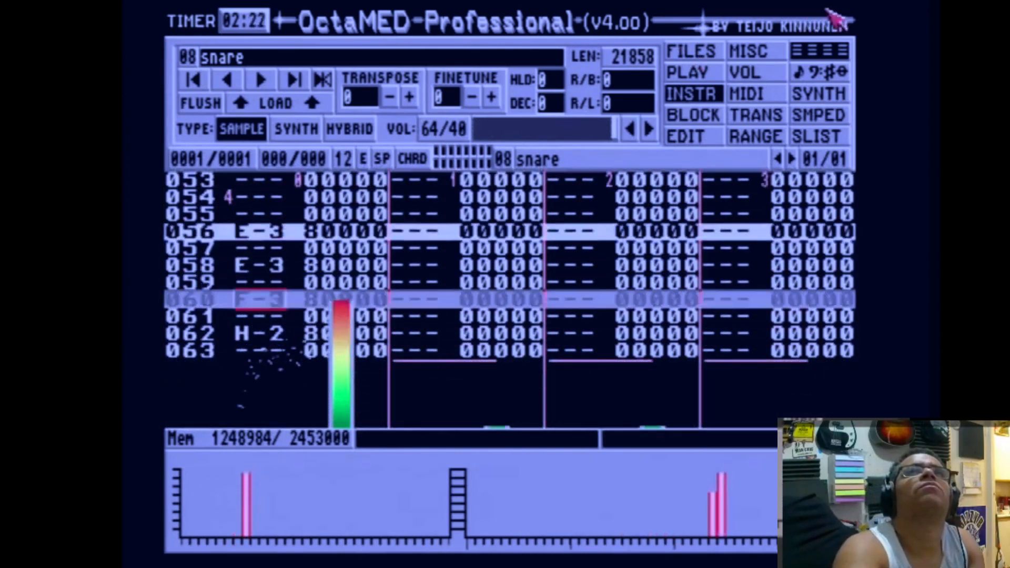
In the sample editor, range the snare sample from 5549 to its end and copy it.
click(833, 117)
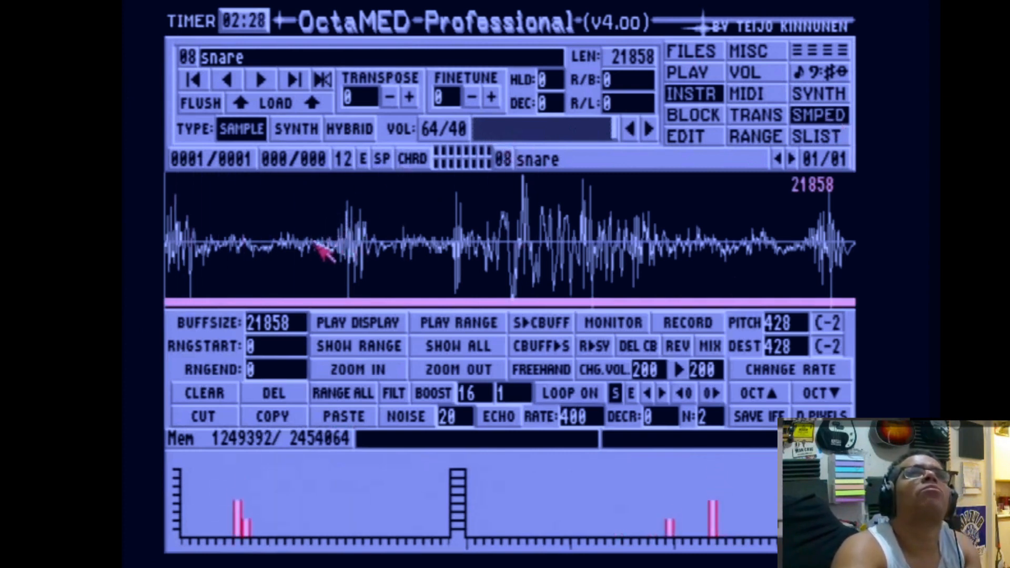
drag(339, 242, 853, 246)
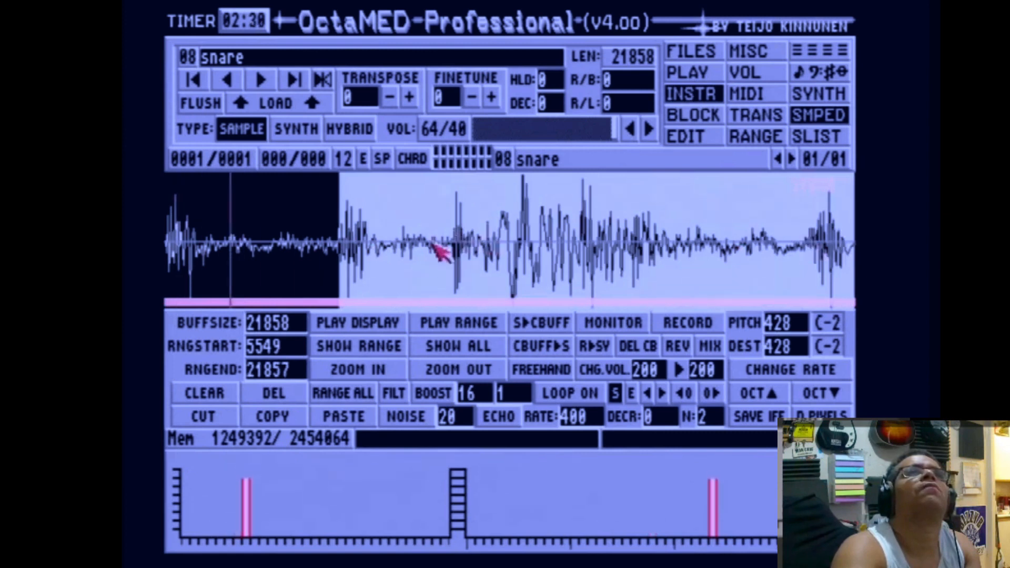
click(278, 417)
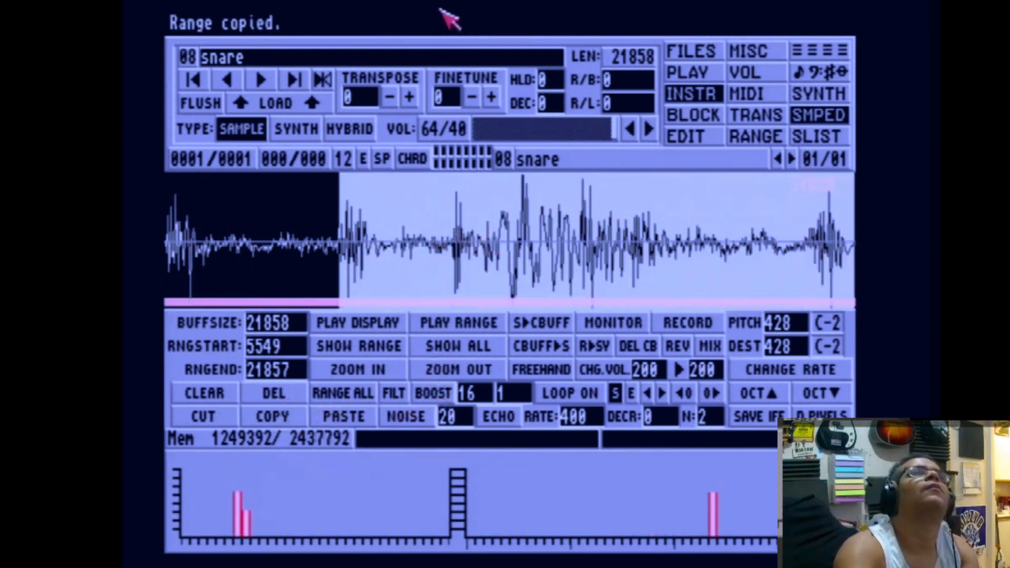
Move to empty instrument 09 and name it ride.
key(alt+Right)
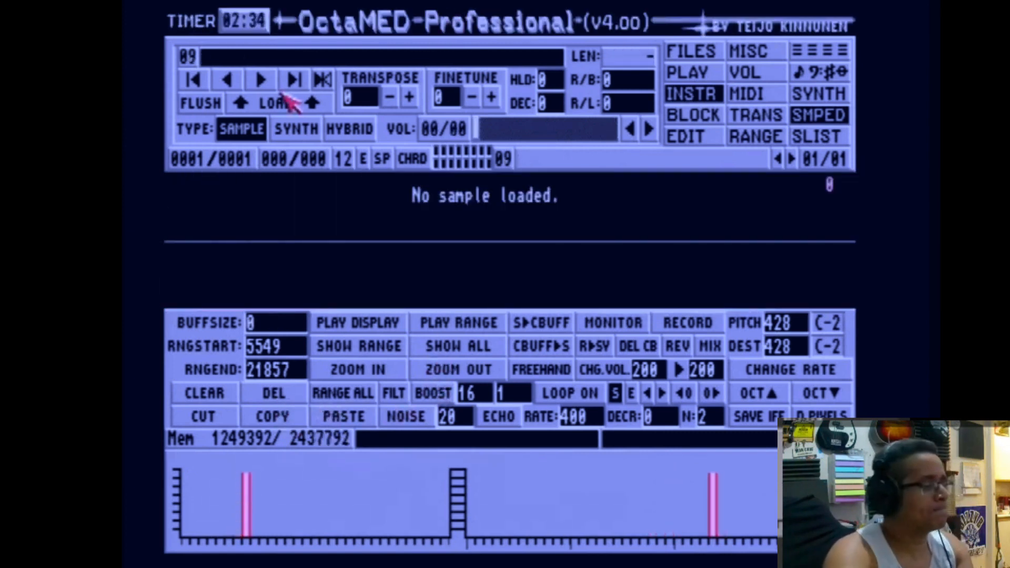
click(275, 57)
text(ride)
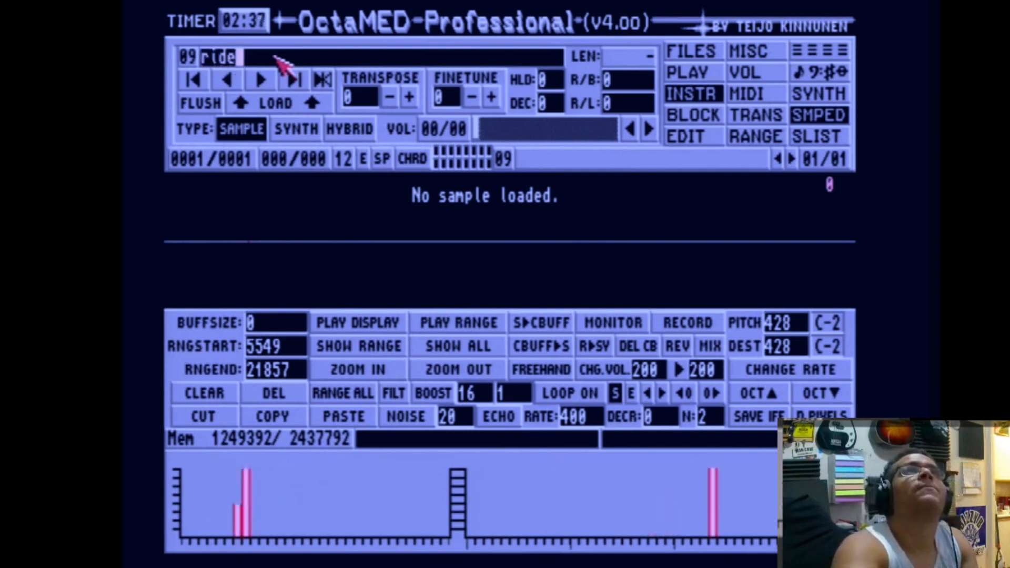
key(Return)
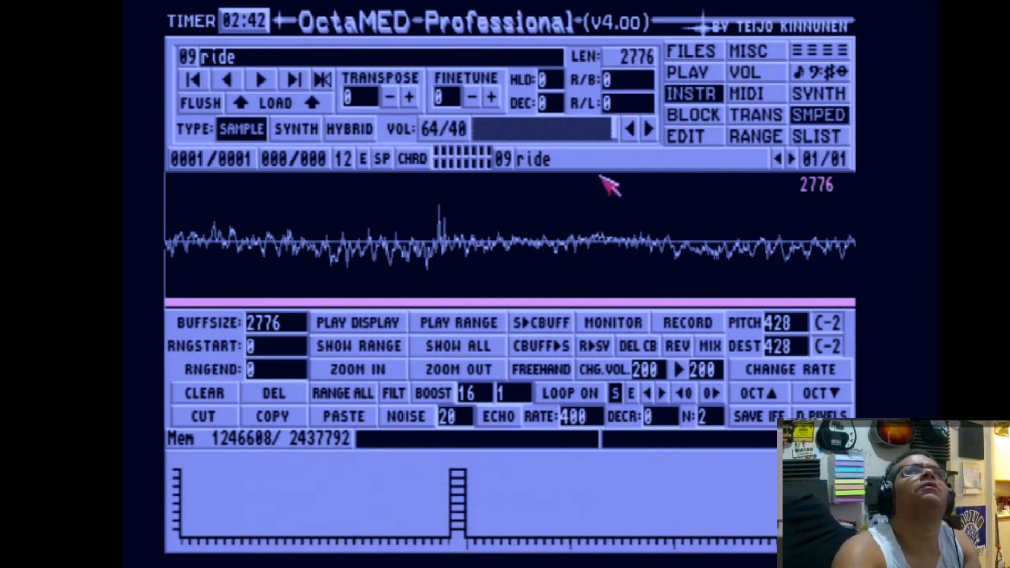
Return to the block editor and play the block.
click(794, 53)
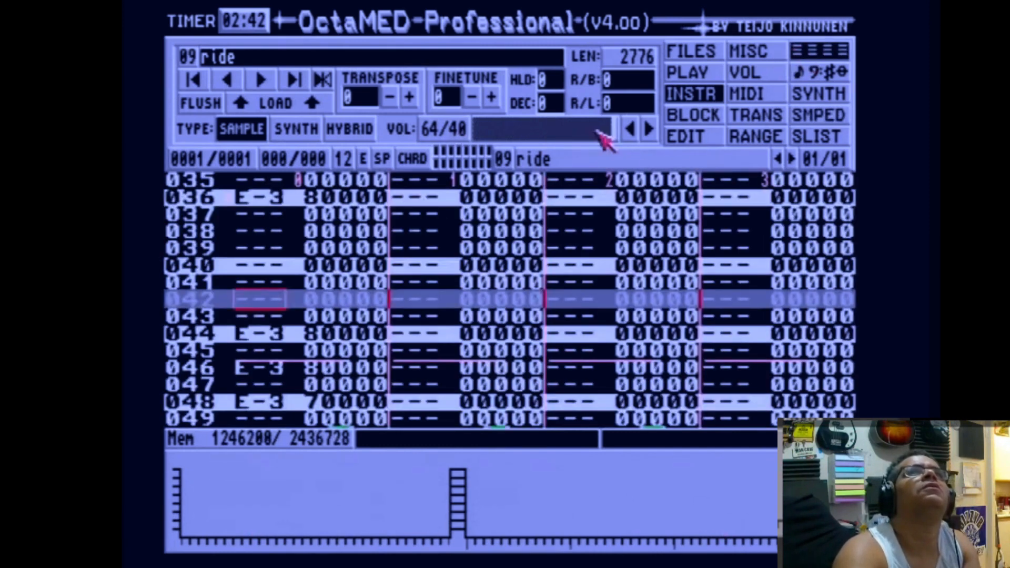
click(676, 73)
click(509, 131)
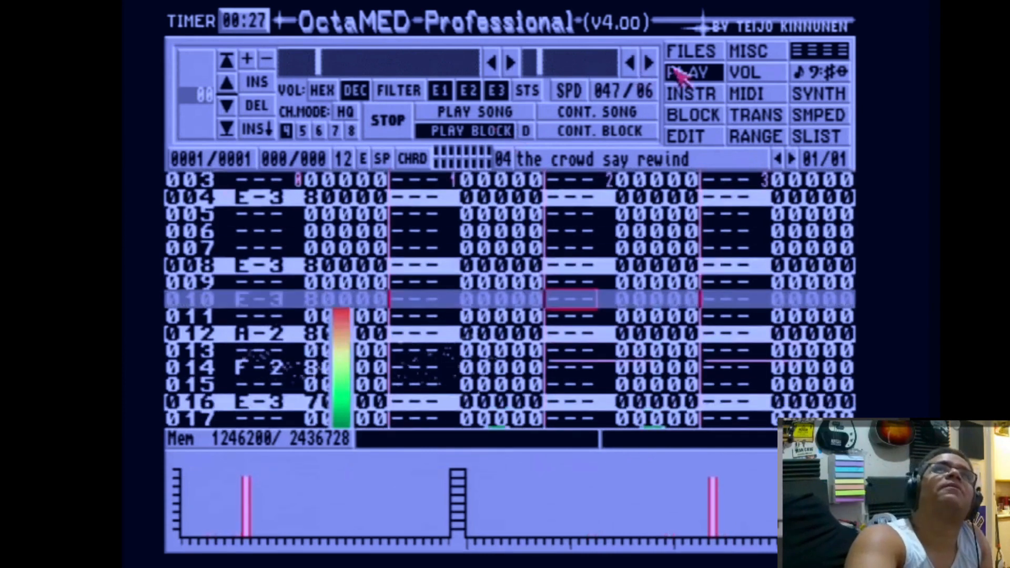
Lower the volume of instrument 04 the crowd say rewind to 30 and instrument 05 spin to 41.
click(715, 92)
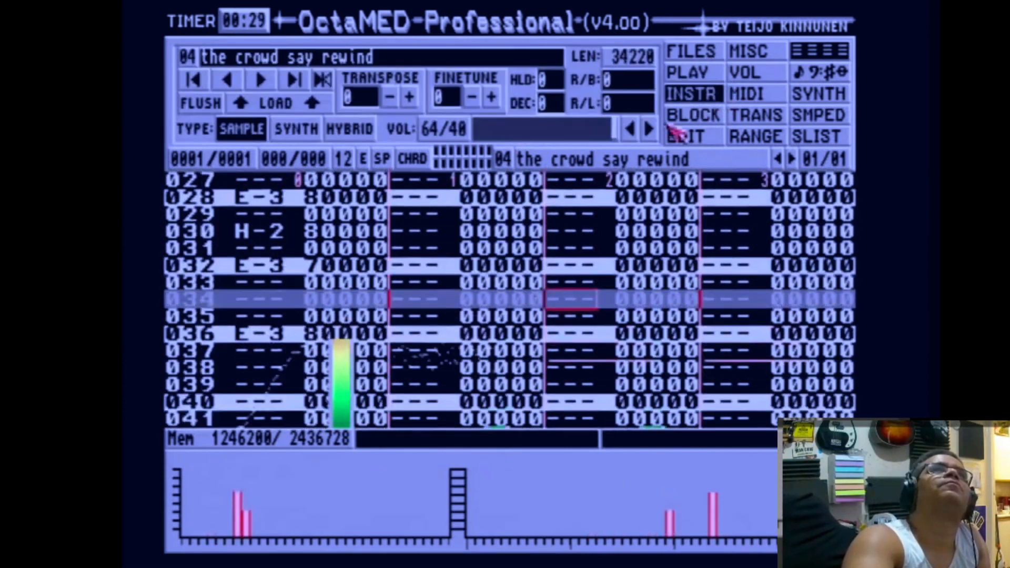
drag(610, 125, 532, 135)
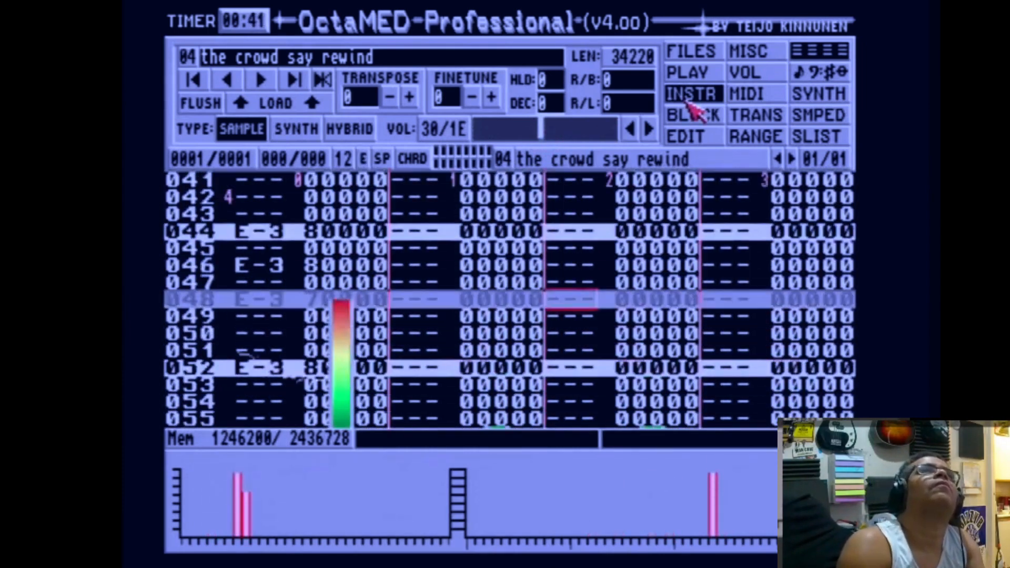
key(alt+Right)
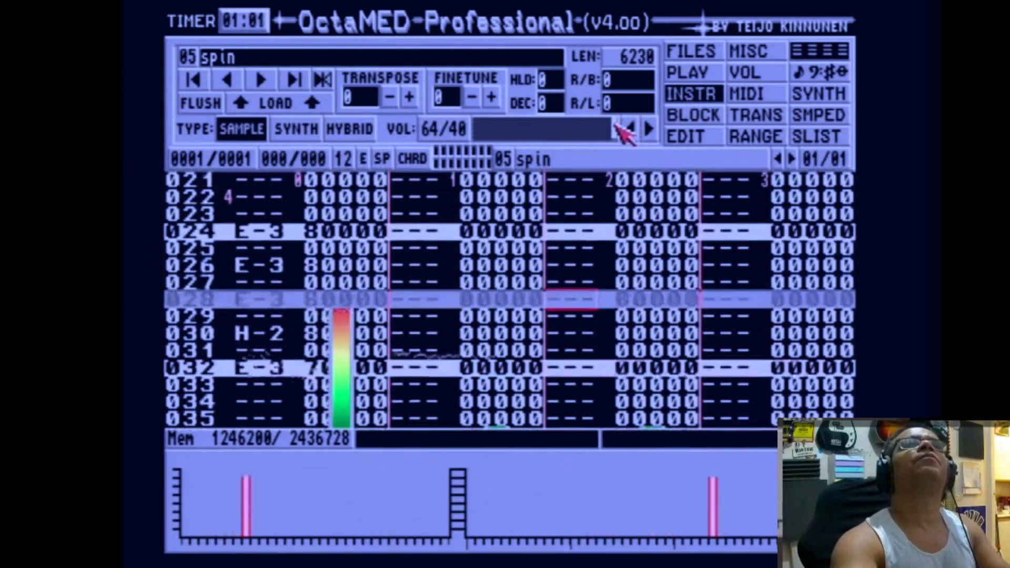
drag(623, 129, 573, 133)
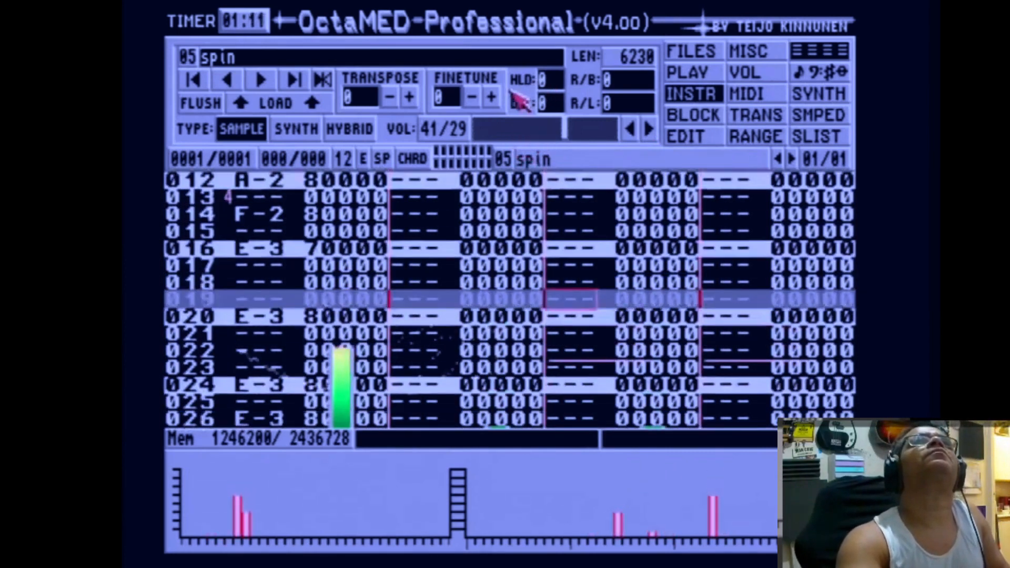
Copy the current block and paste it into a newly created block 003.
click(694, 117)
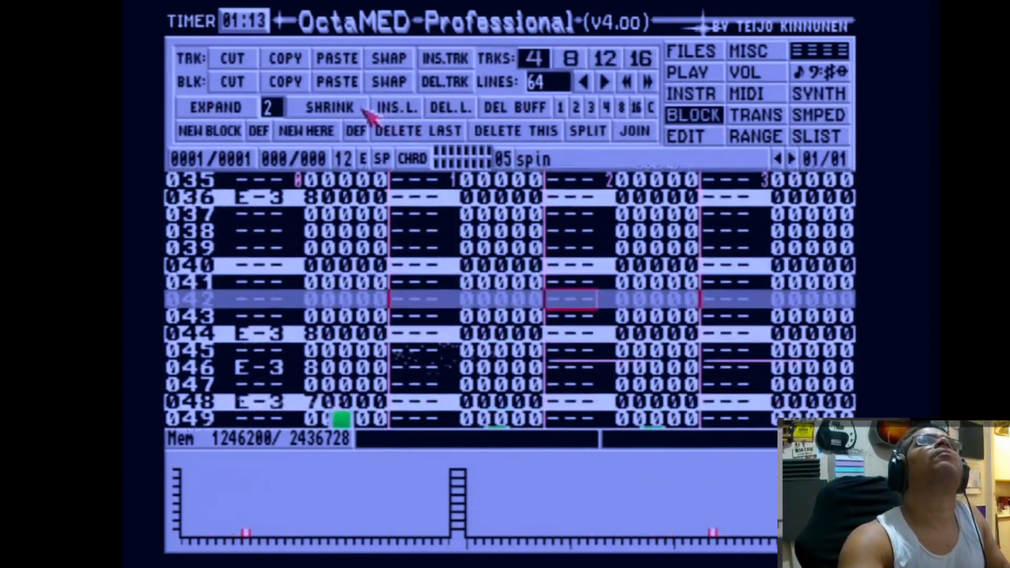
click(288, 84)
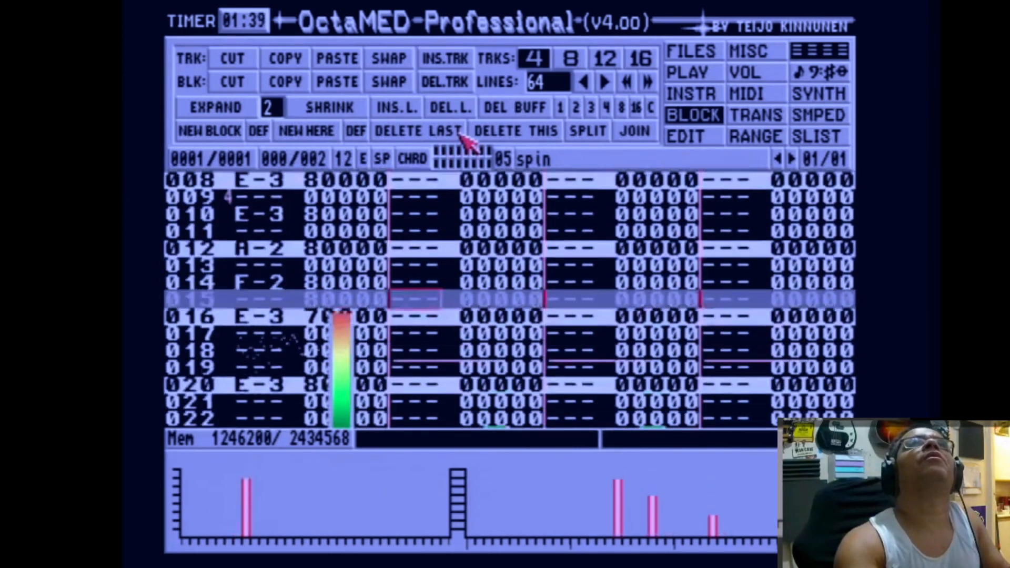
click(714, 50)
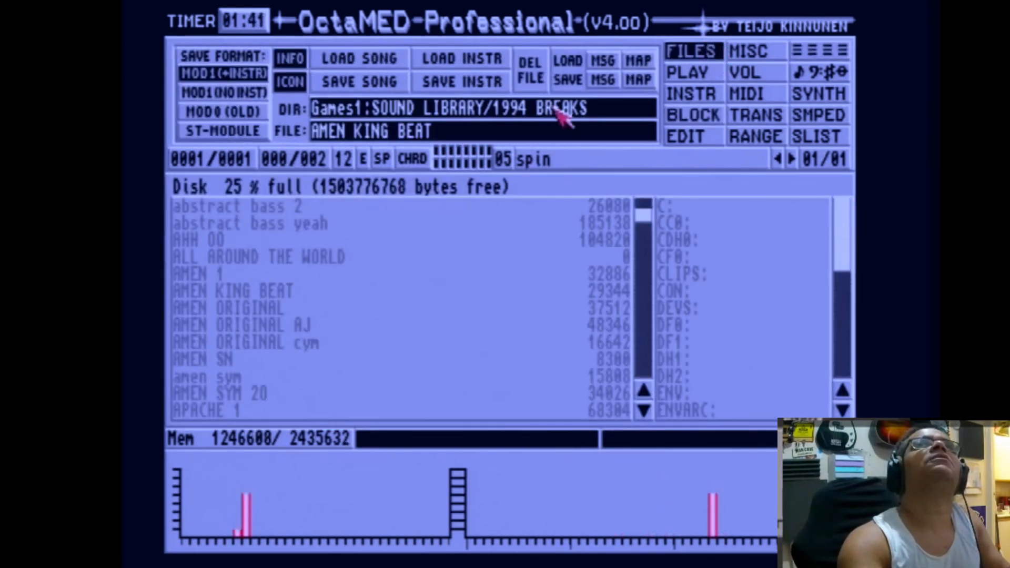
click(697, 78)
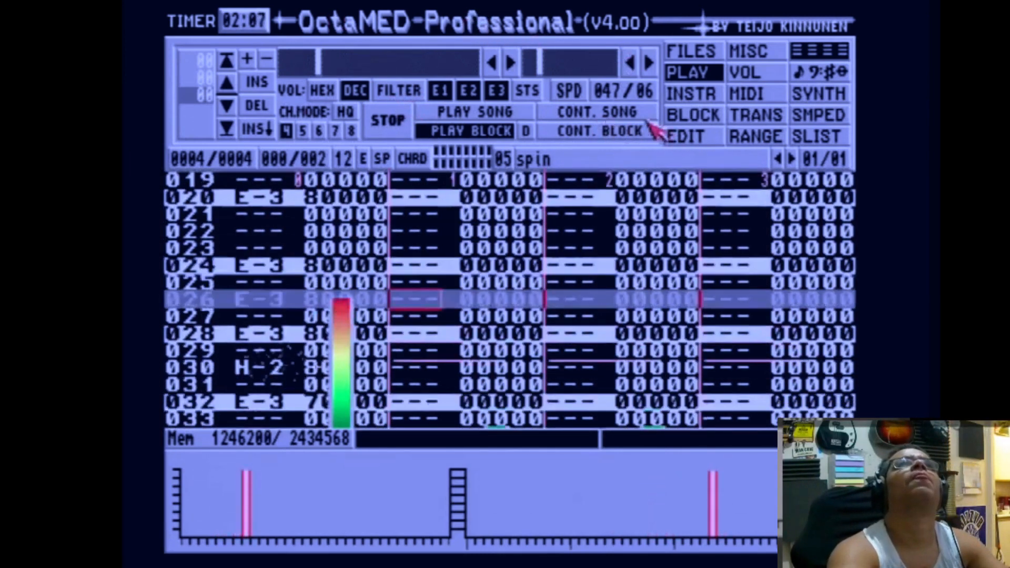
click(673, 116)
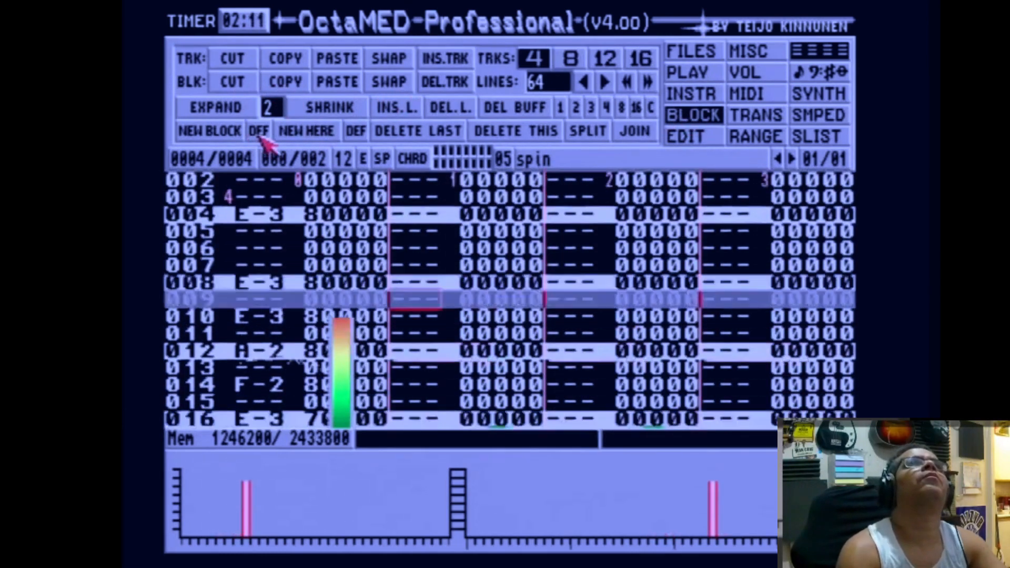
click(215, 132)
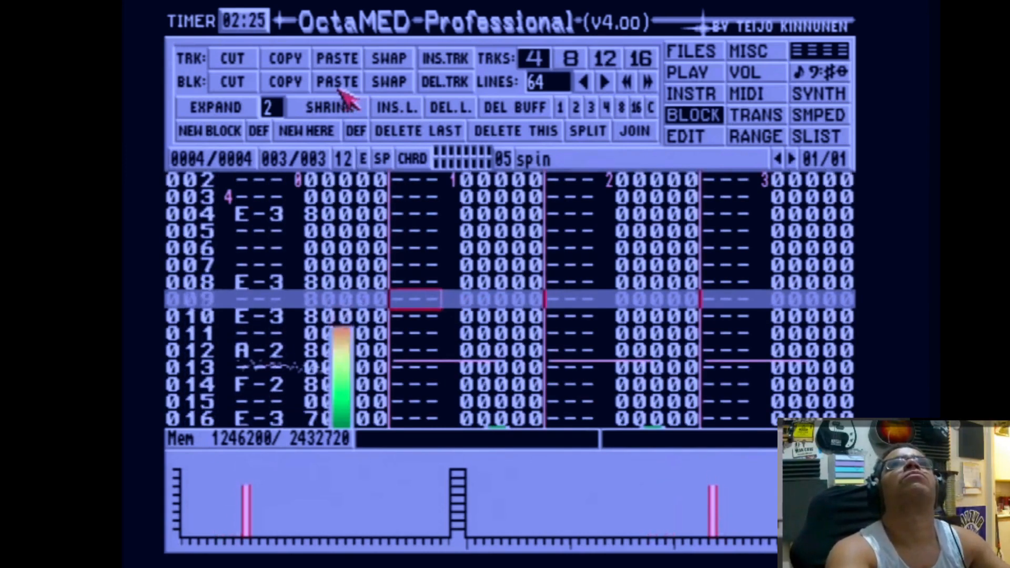
click(610, 106)
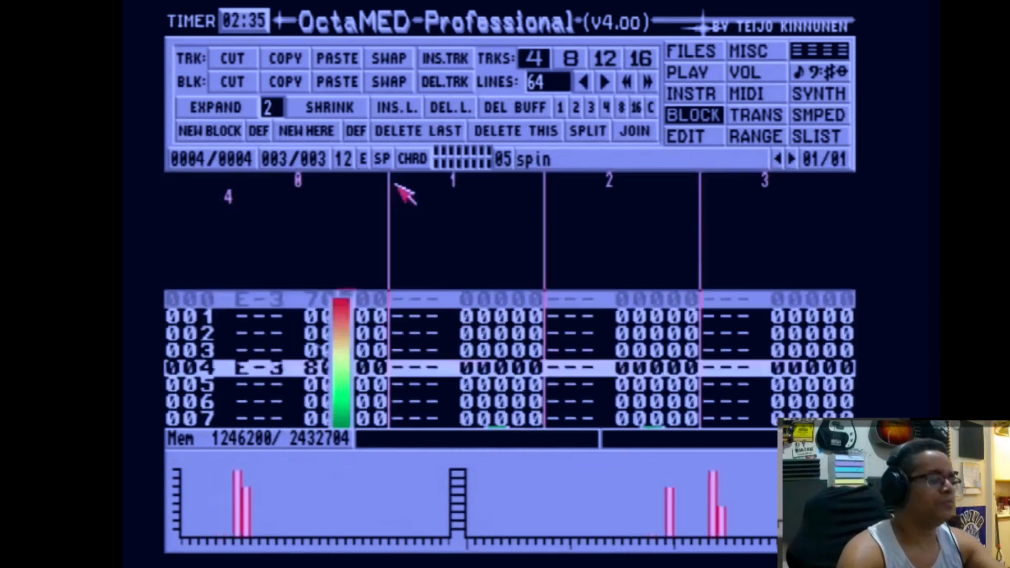
Play through the new block to check its contents.
key(Escape)
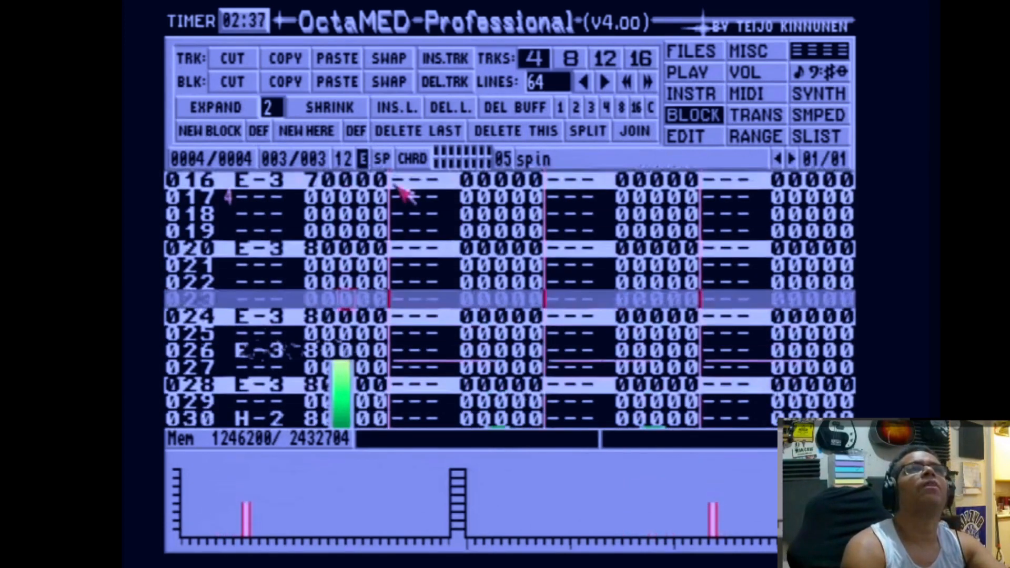
key(Escape)
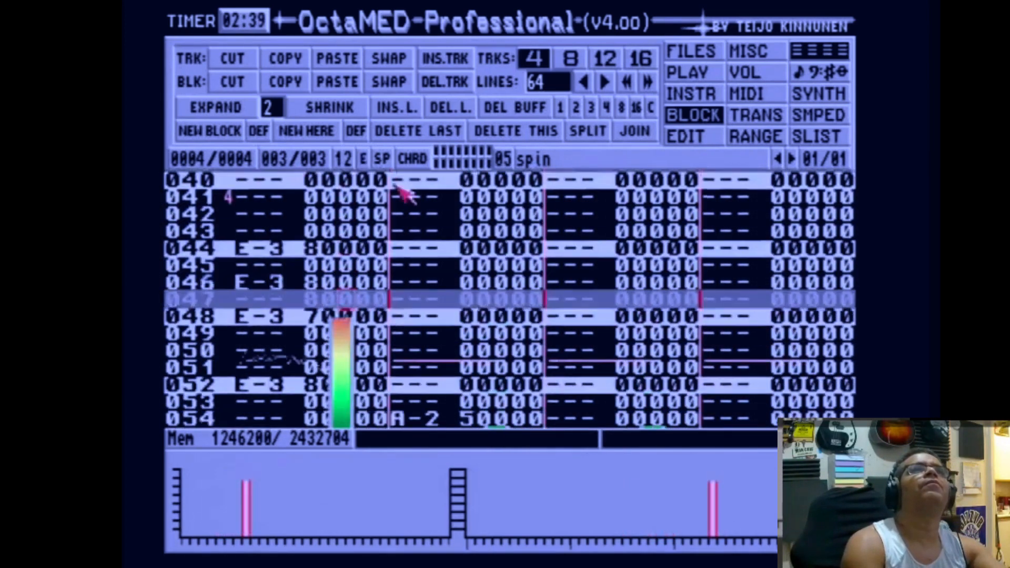
key(Escape)
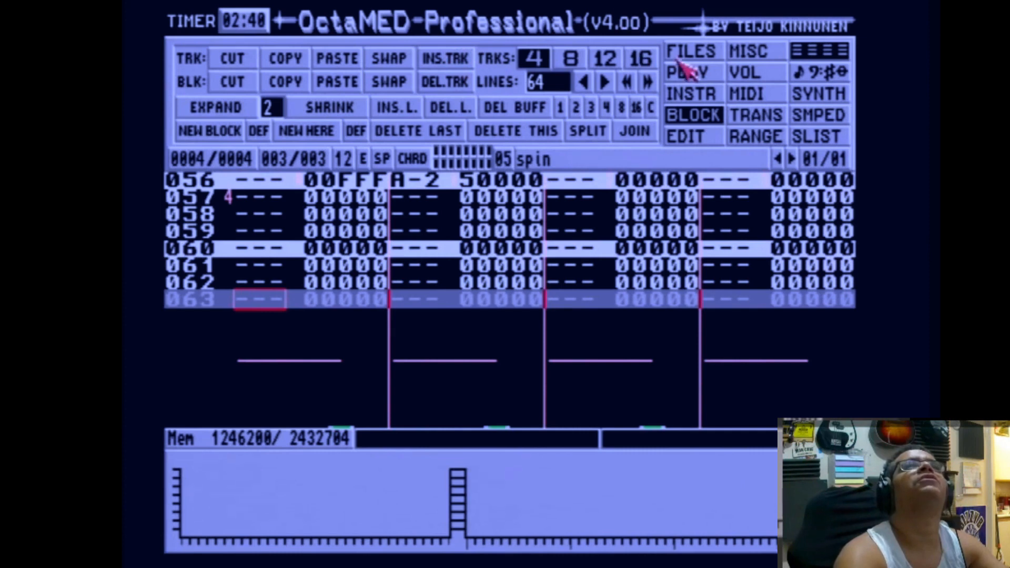
Play the current block and step back through the blocks to block 001 while it plays.
click(687, 74)
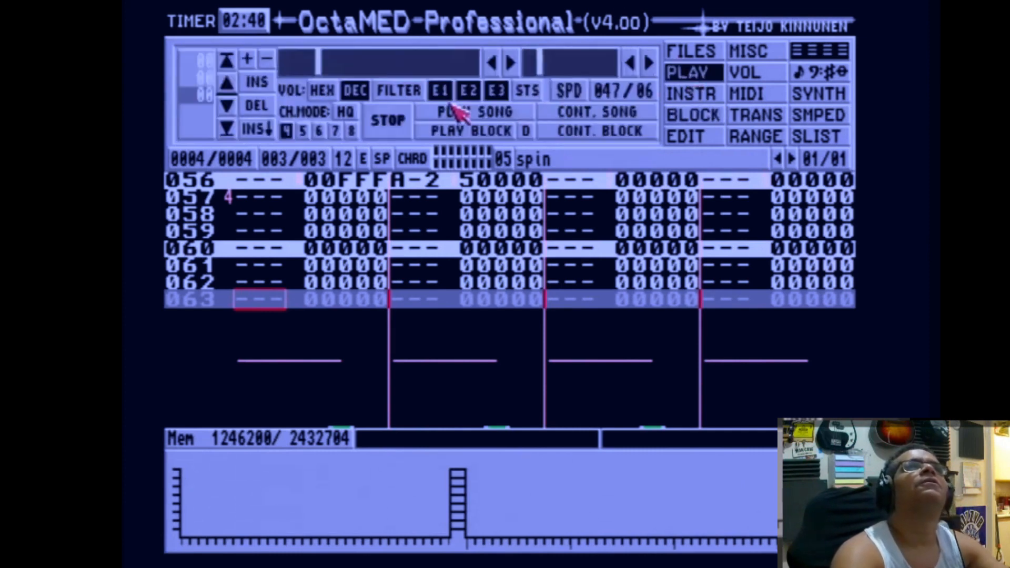
click(460, 134)
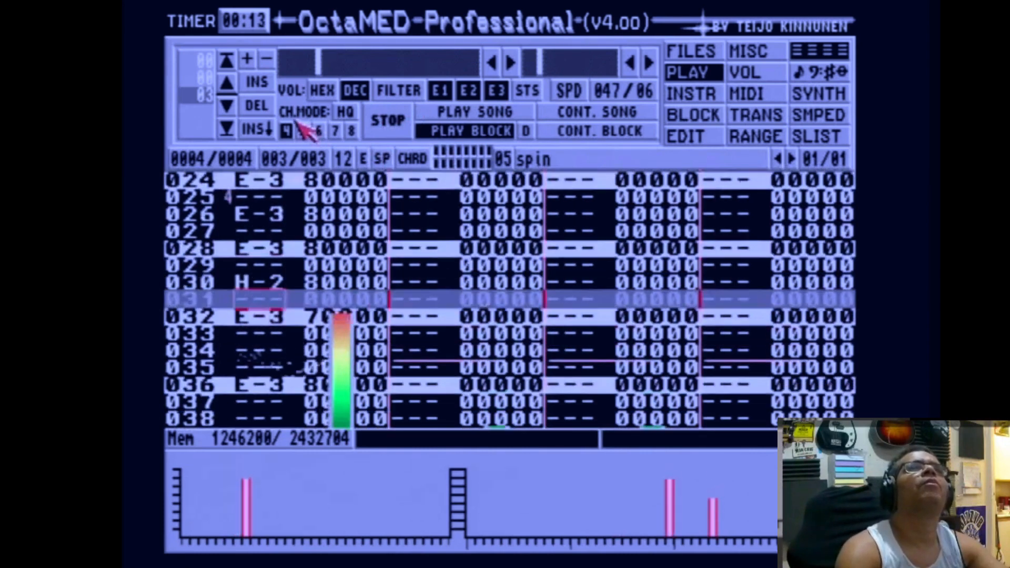
key(shift+Left)
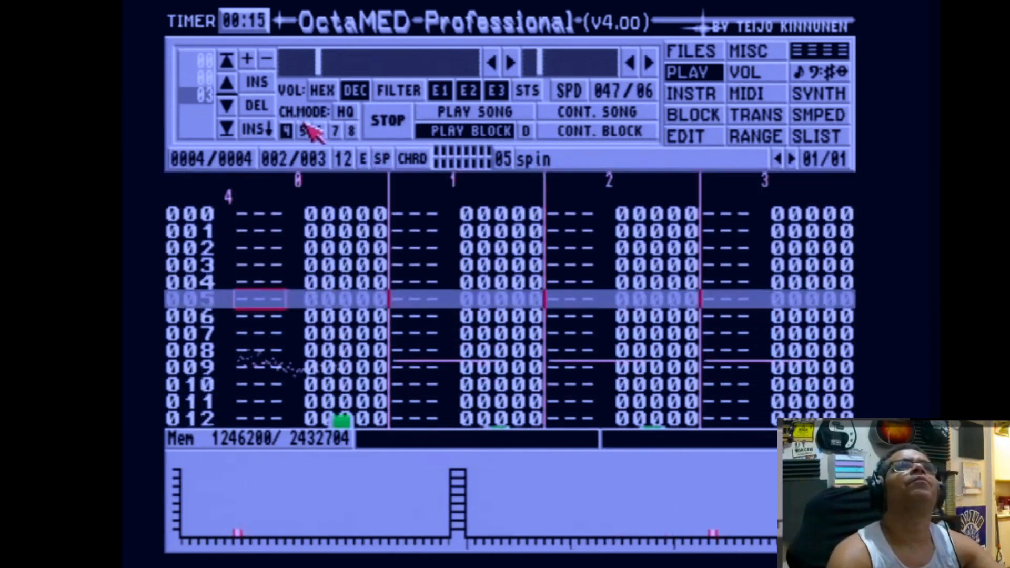
key(shift+Left)
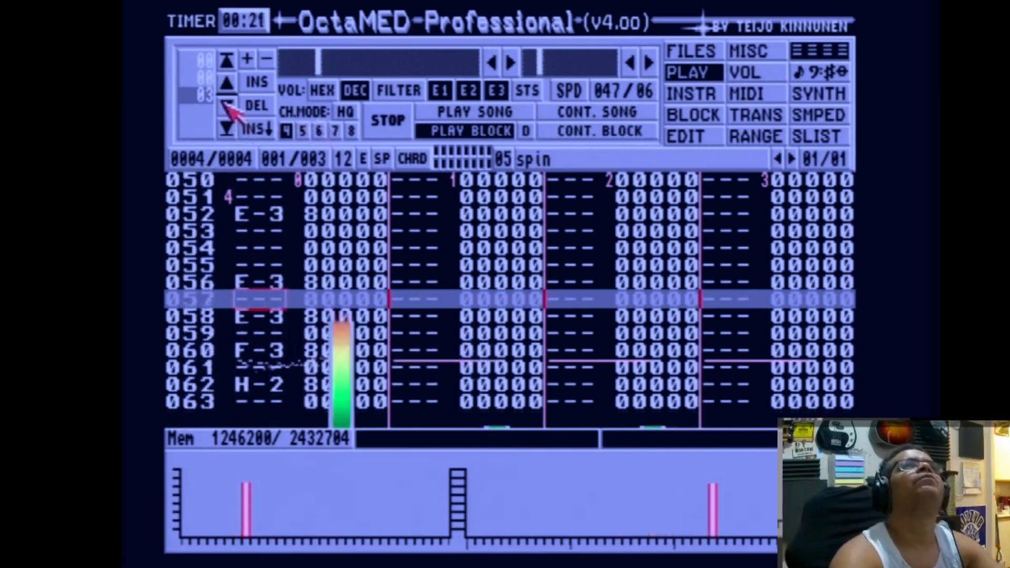
Insert new entries into the song's play sequence and set their block numbers.
click(260, 129)
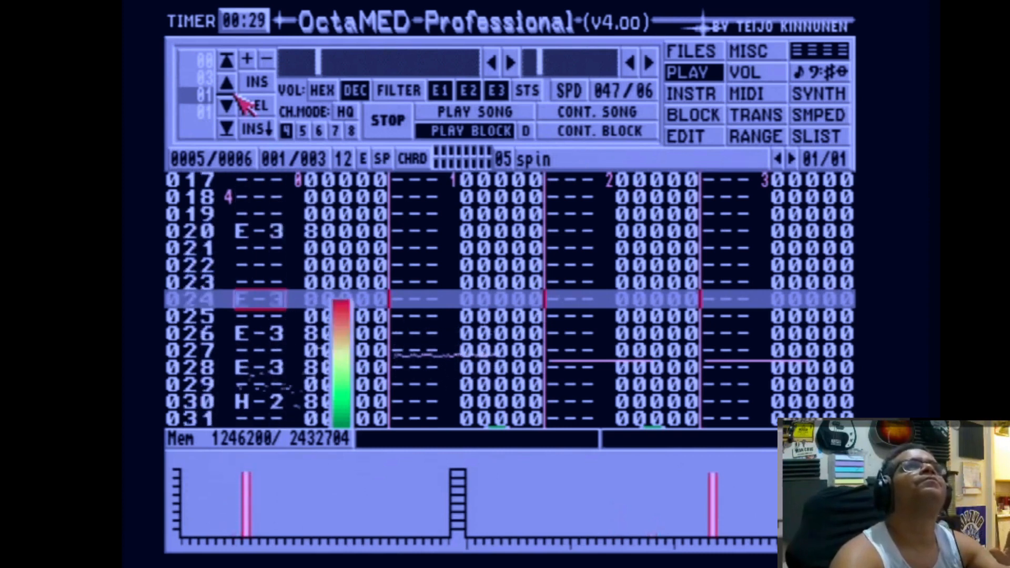
click(252, 125)
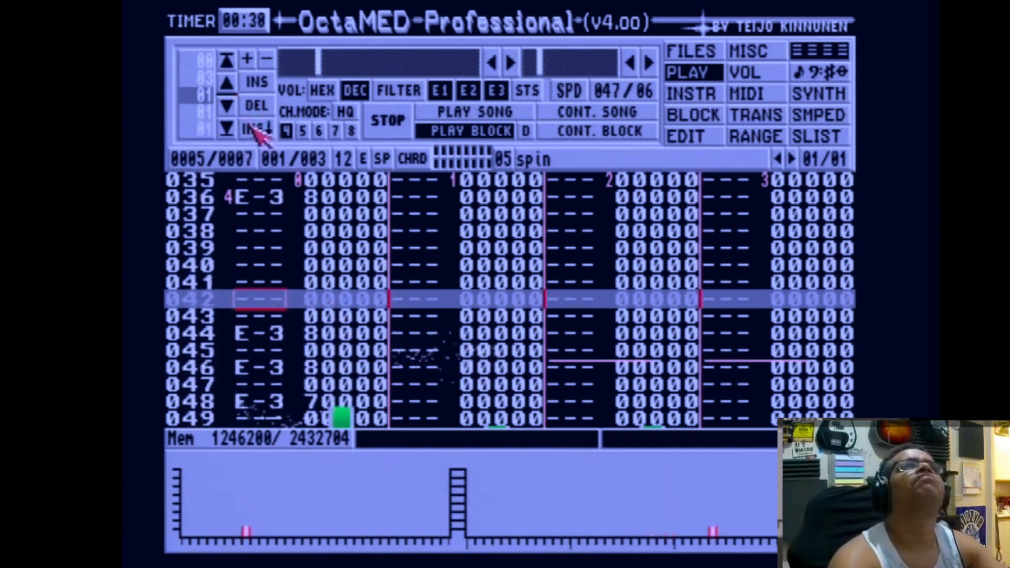
click(225, 105)
click(225, 104)
click(257, 123)
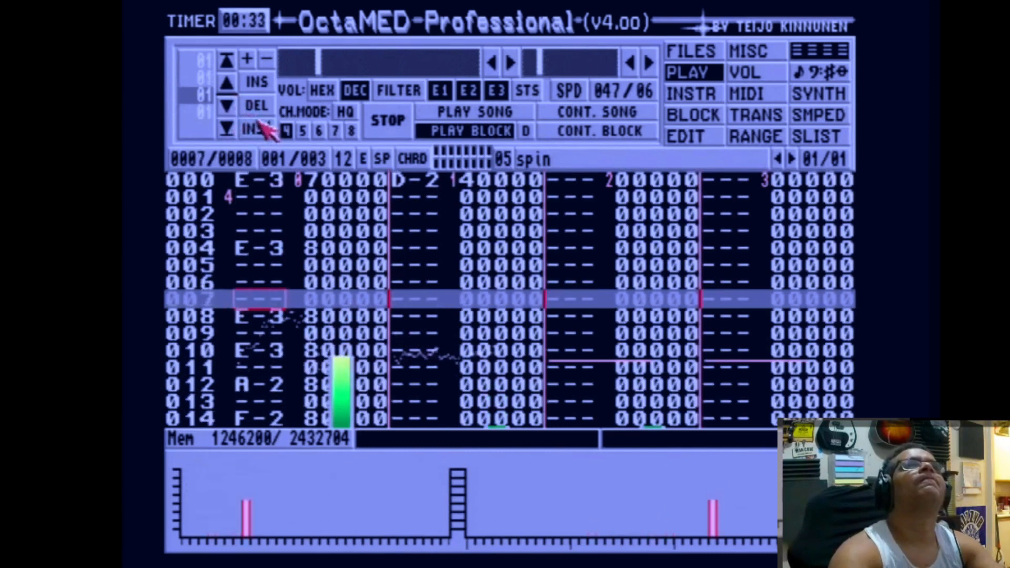
click(226, 106)
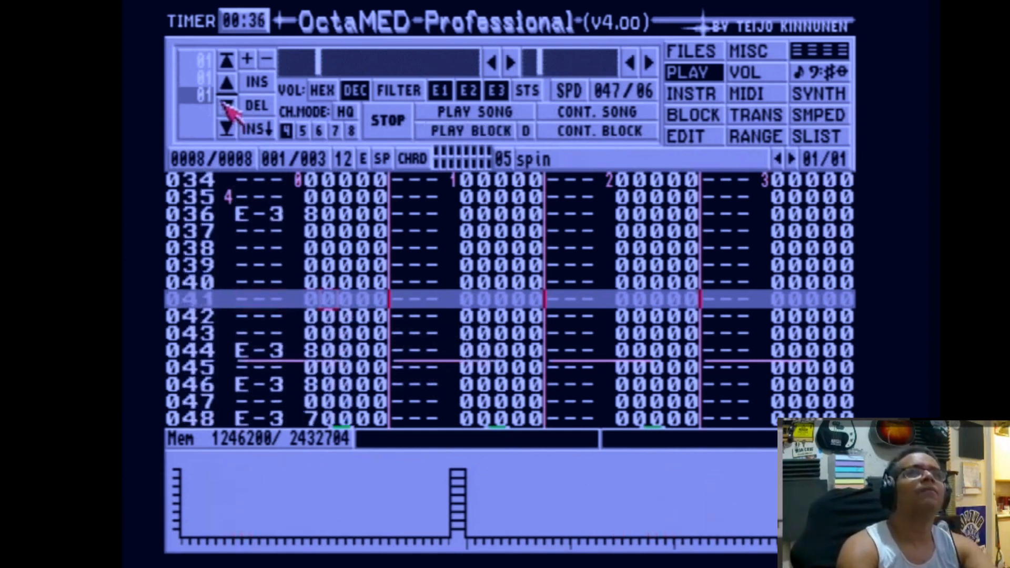
Create a new block 004 and paste the copied block into it.
key(Right)
key(u)
key(u)
key(u)
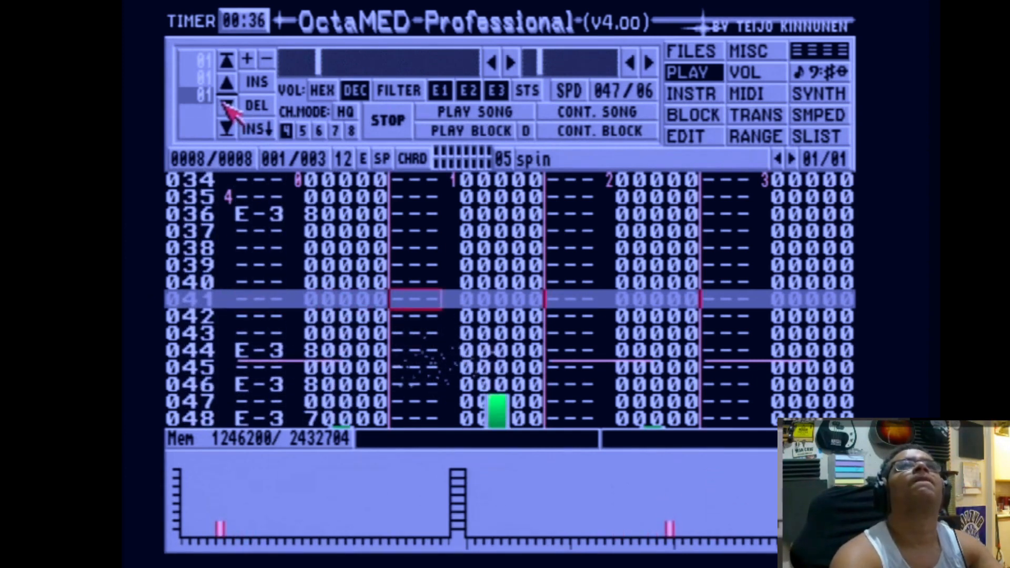
click(723, 115)
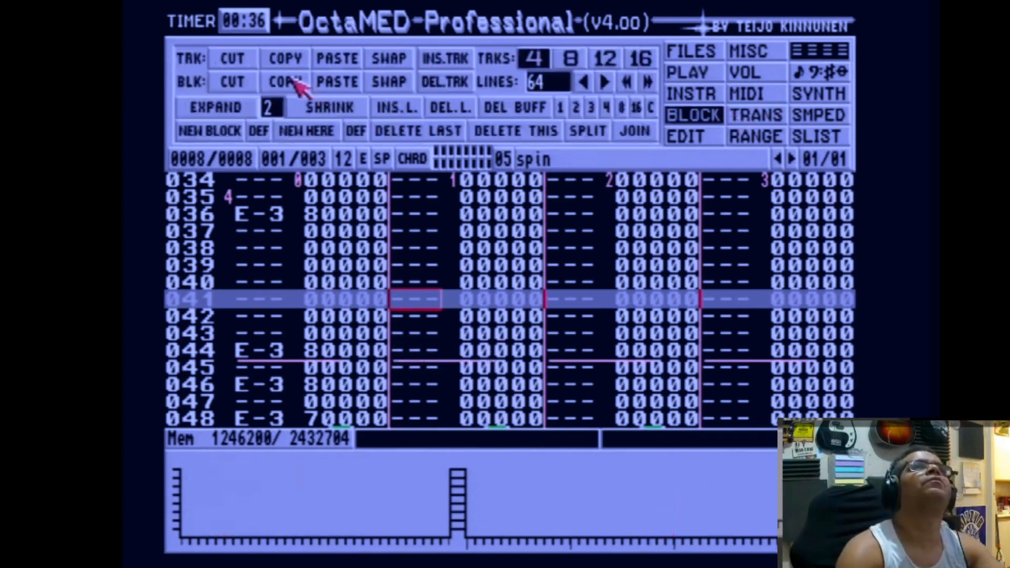
key(shift+Right)
key(shift+Right)
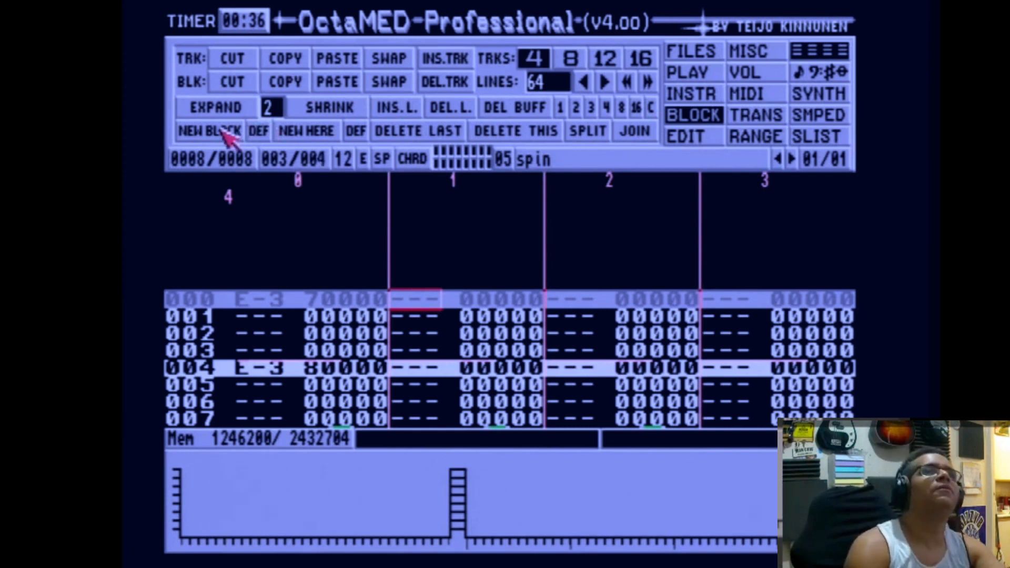
key(shift+Right)
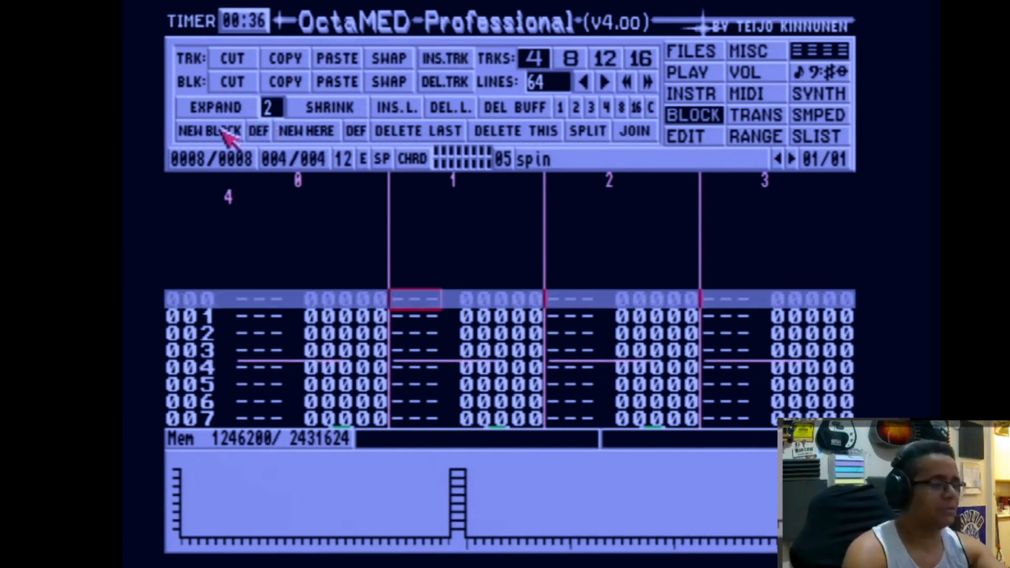
click(335, 80)
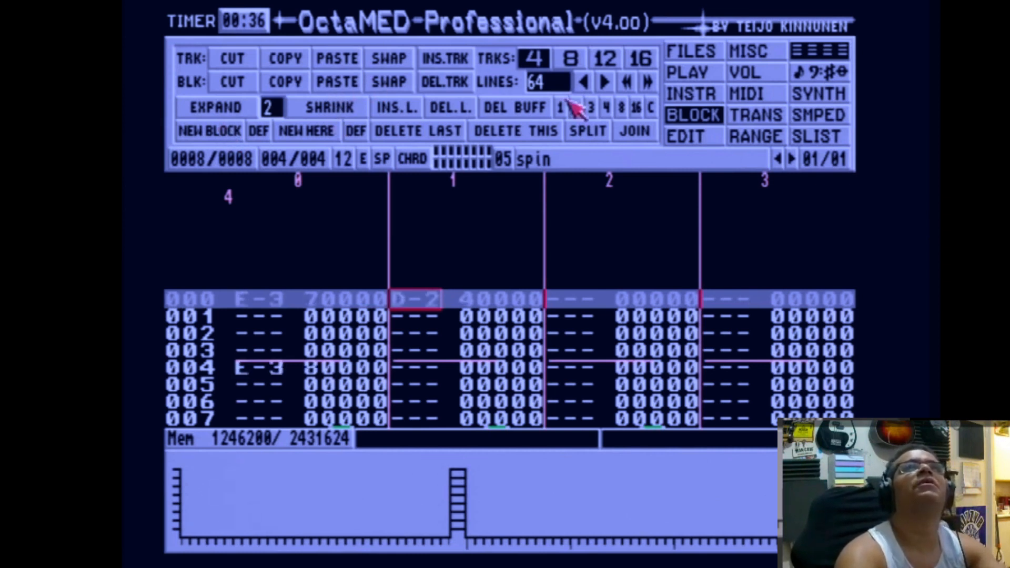
Play the new block and set the line highlighting to every 4 lines.
click(718, 75)
click(483, 131)
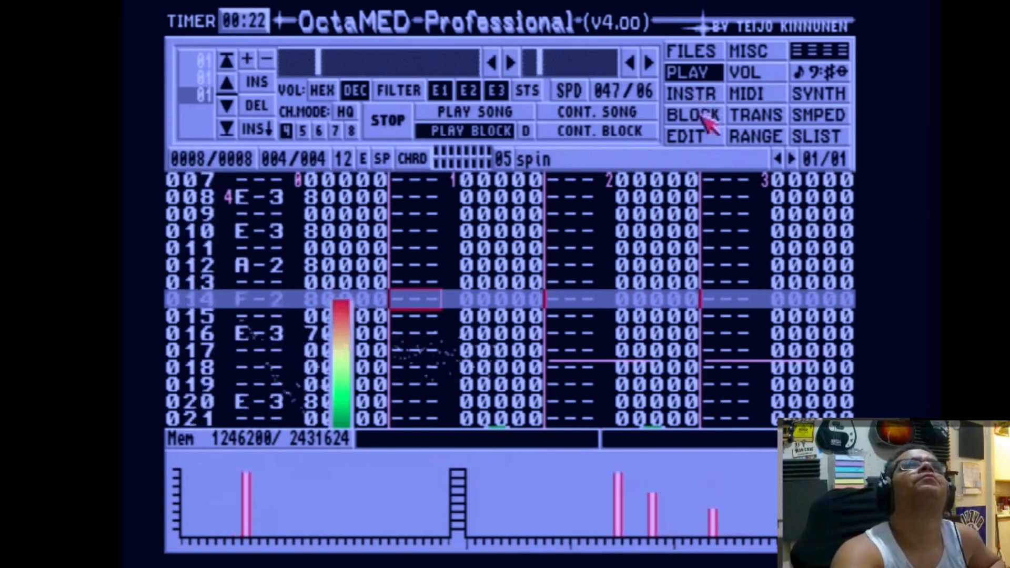
click(710, 116)
click(608, 108)
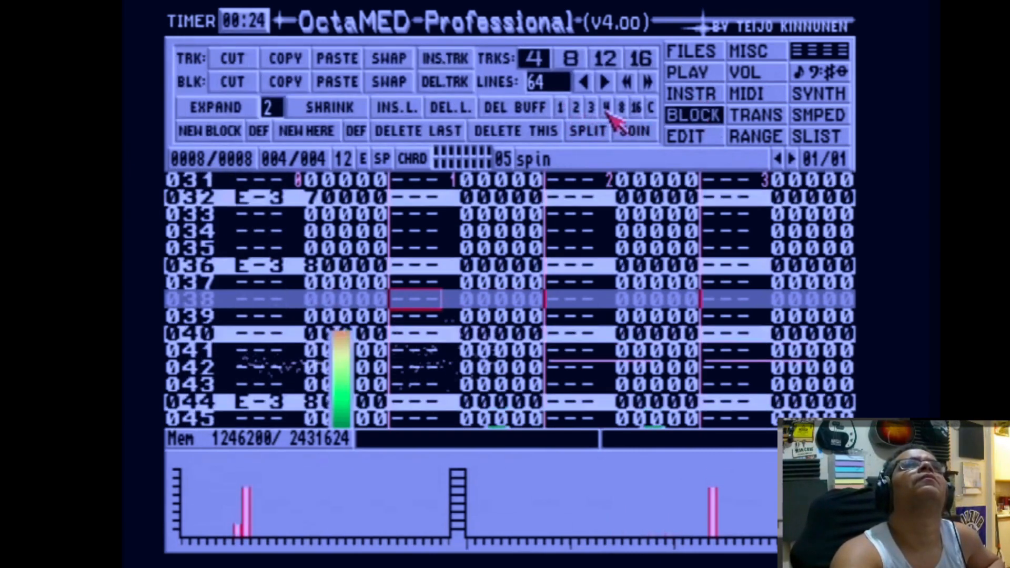
click(607, 109)
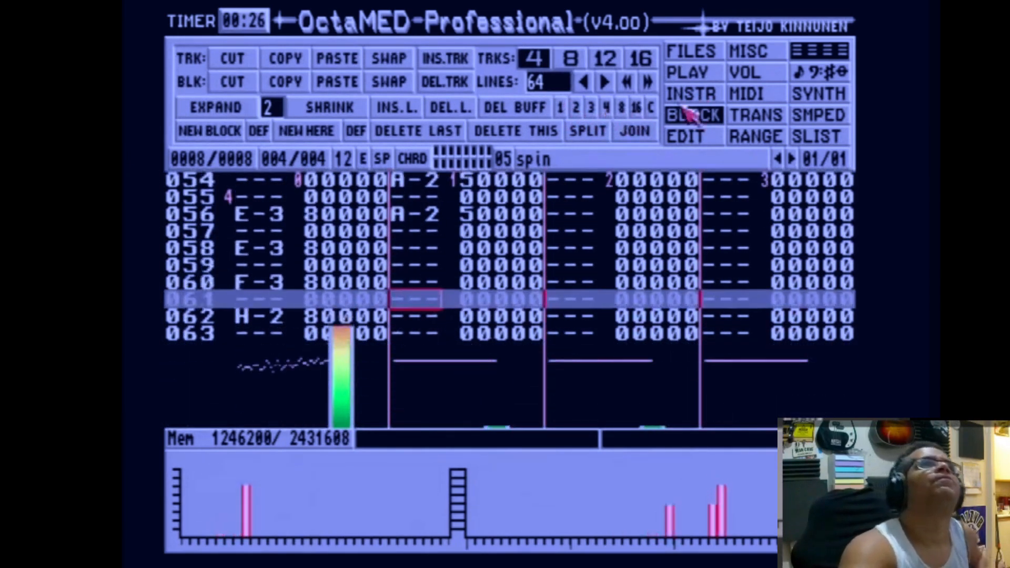
click(691, 53)
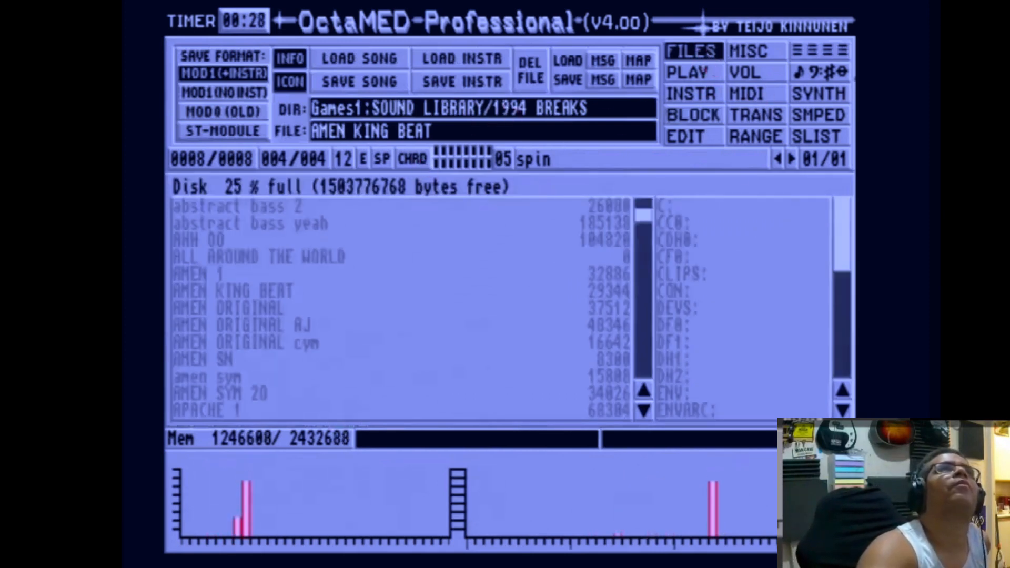
click(841, 53)
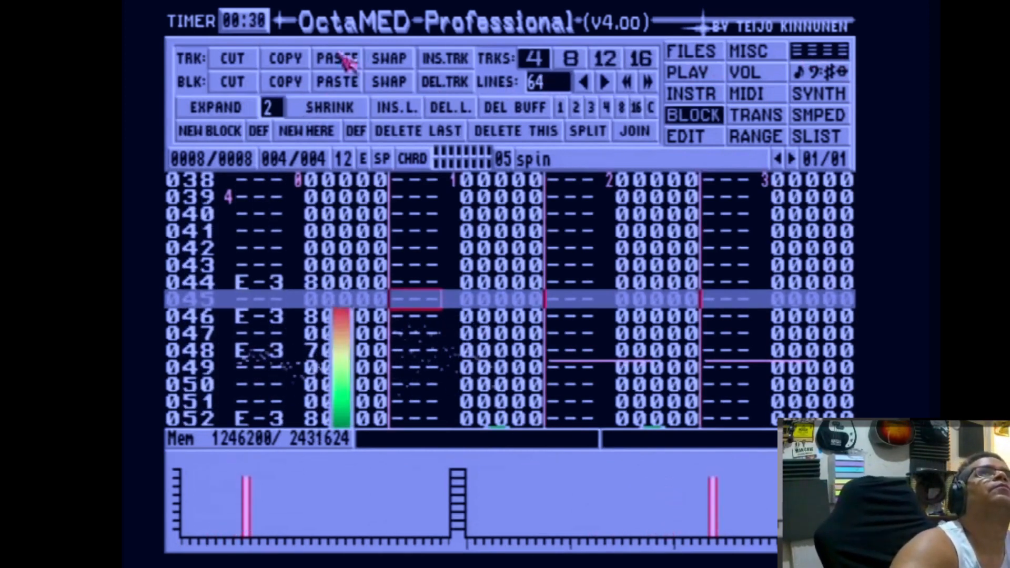
click(691, 53)
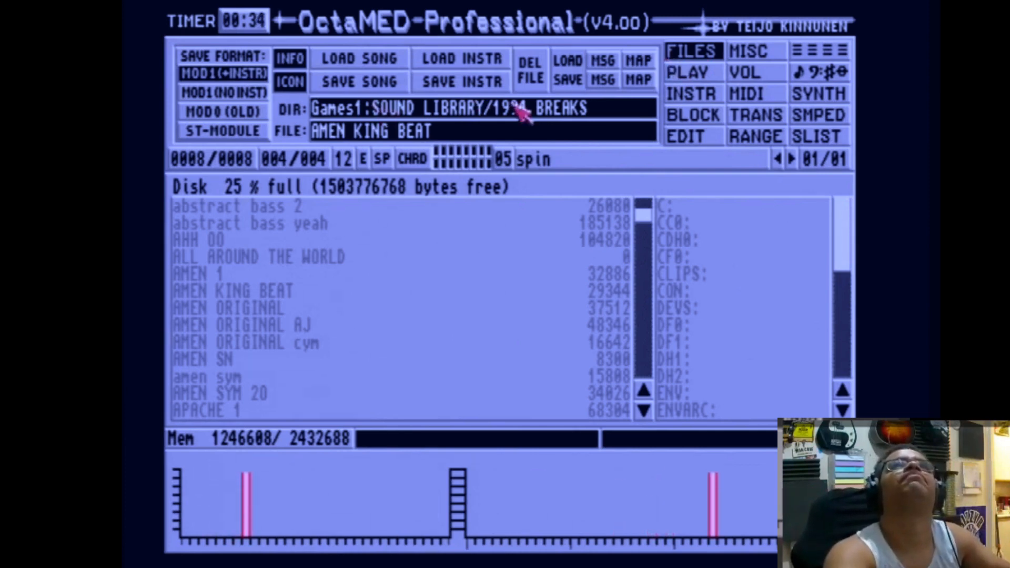
Insert another entry into the song's play sequence and adjust its block number.
click(690, 78)
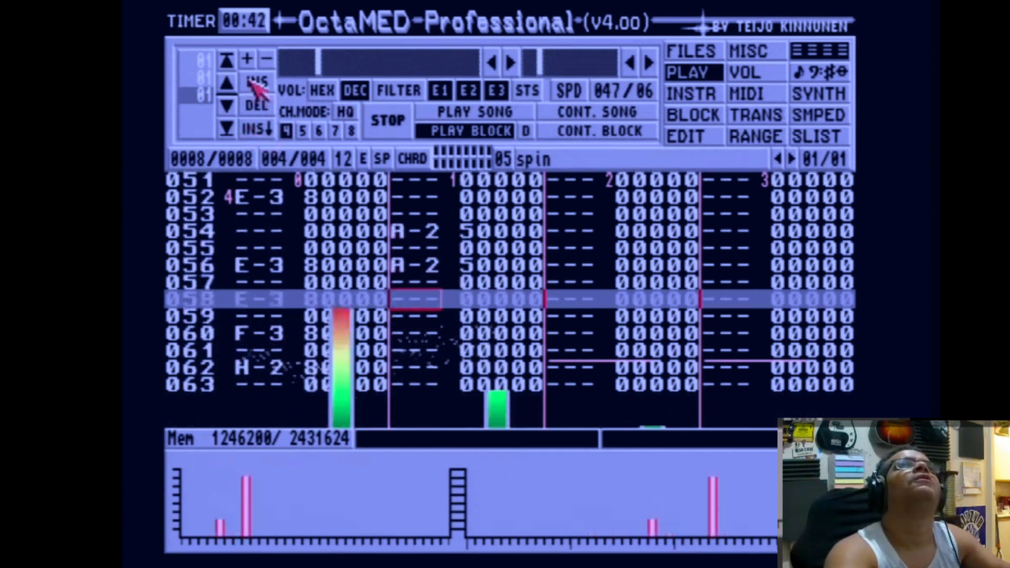
click(247, 129)
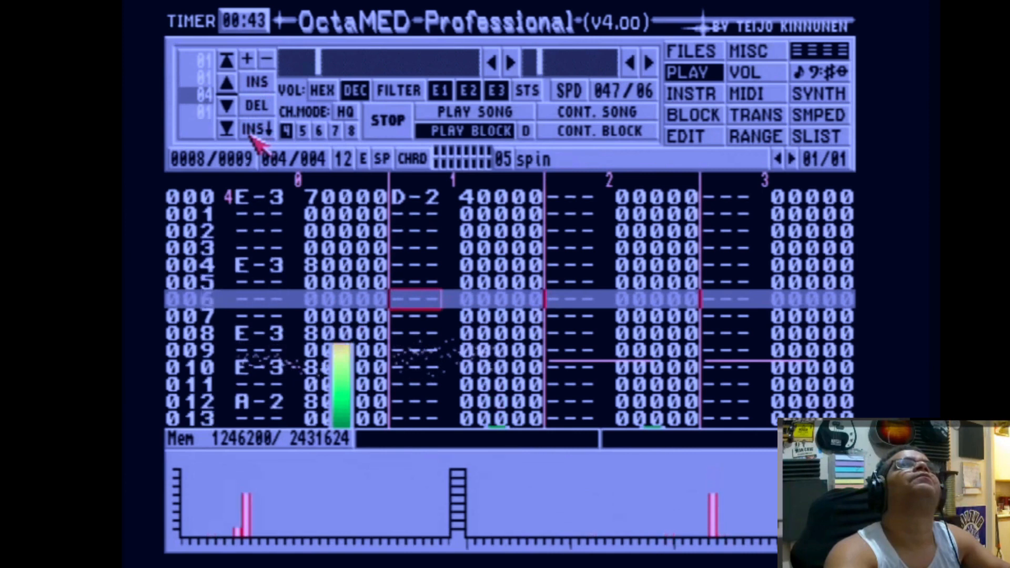
click(226, 106)
click(226, 106)
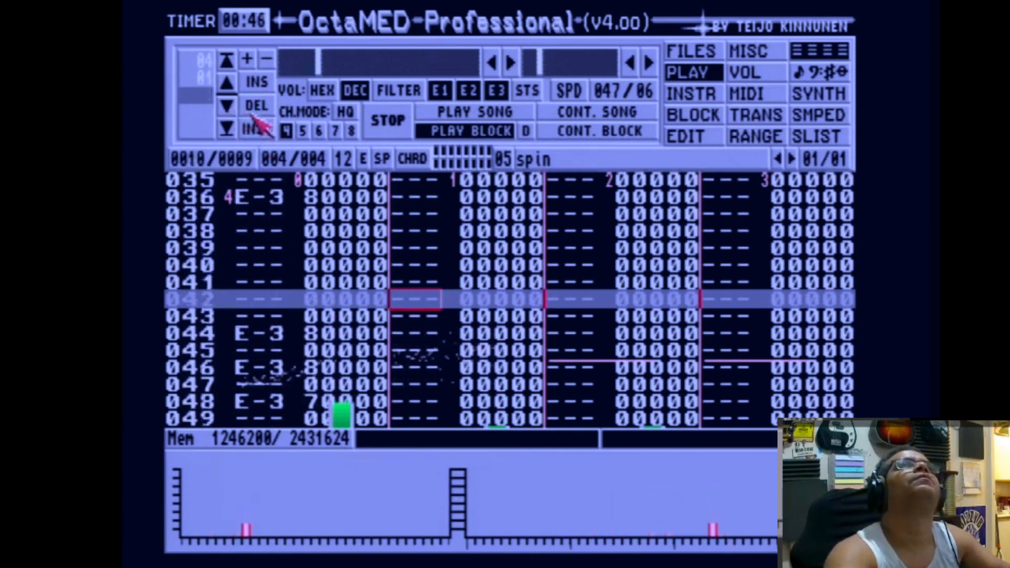